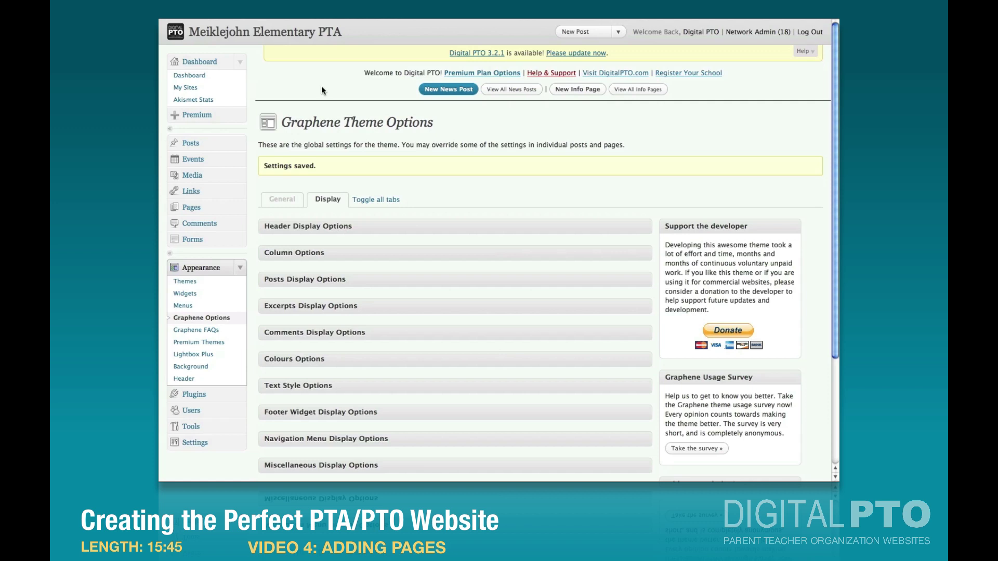
Add a new page titled "Business Sponsors" with an empty body and publish it
left_click(240, 208)
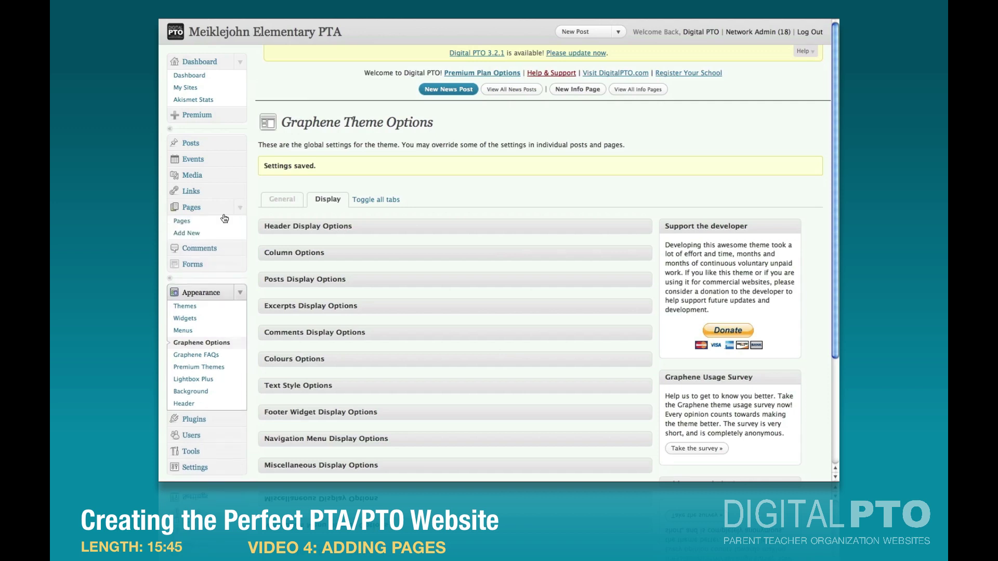
left_click(182, 222)
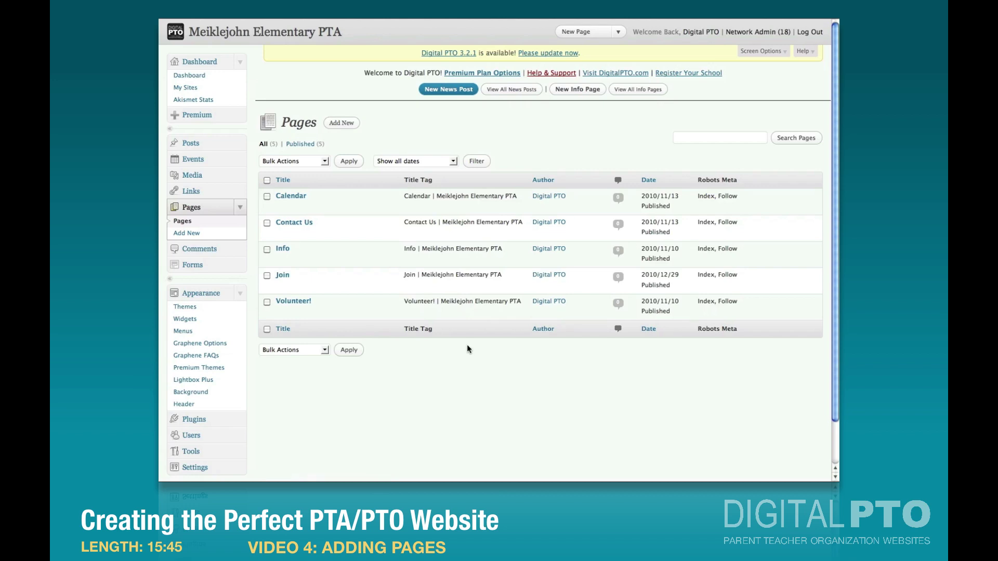
left_click(343, 125)
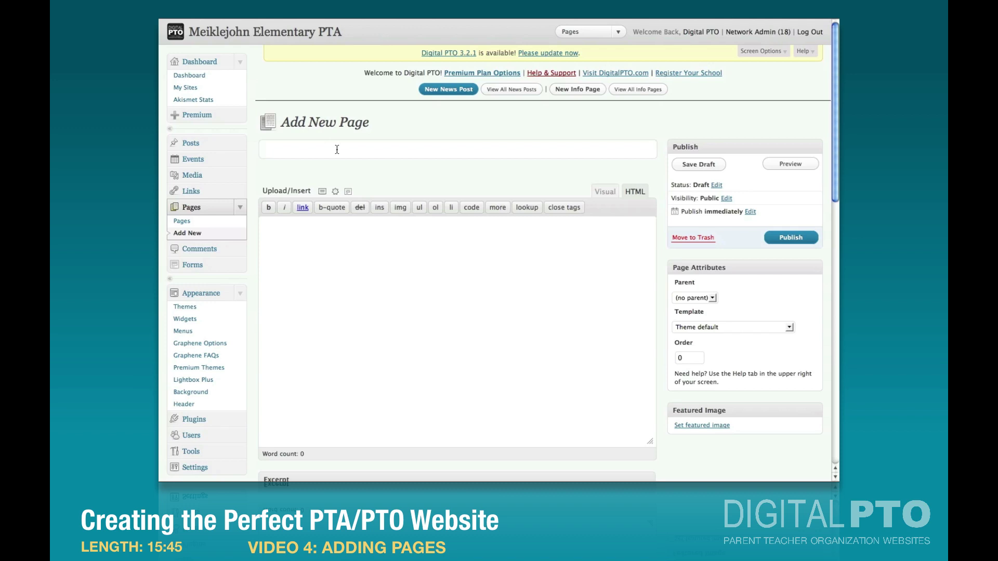
type("Business Sponsors")
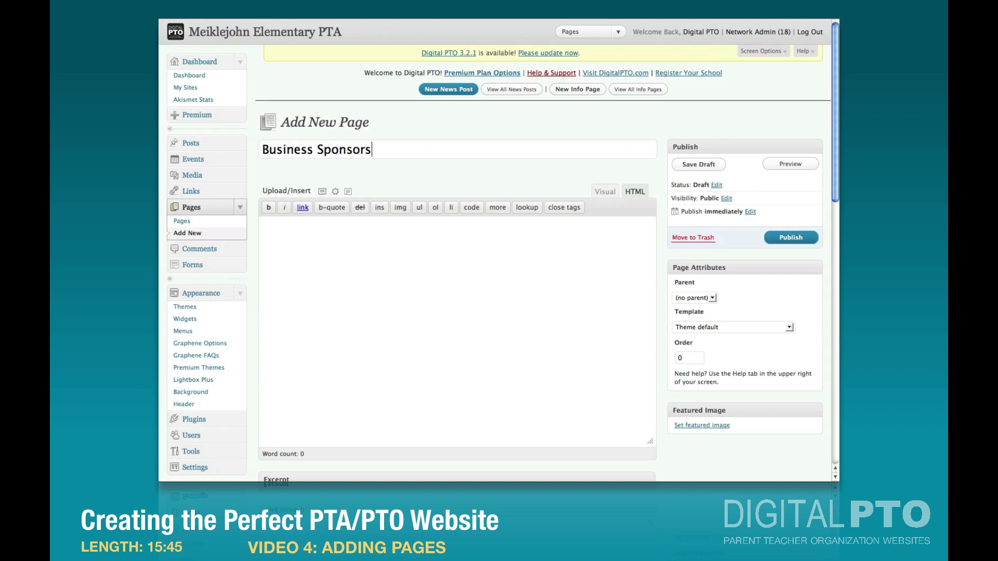
left_click(446, 253)
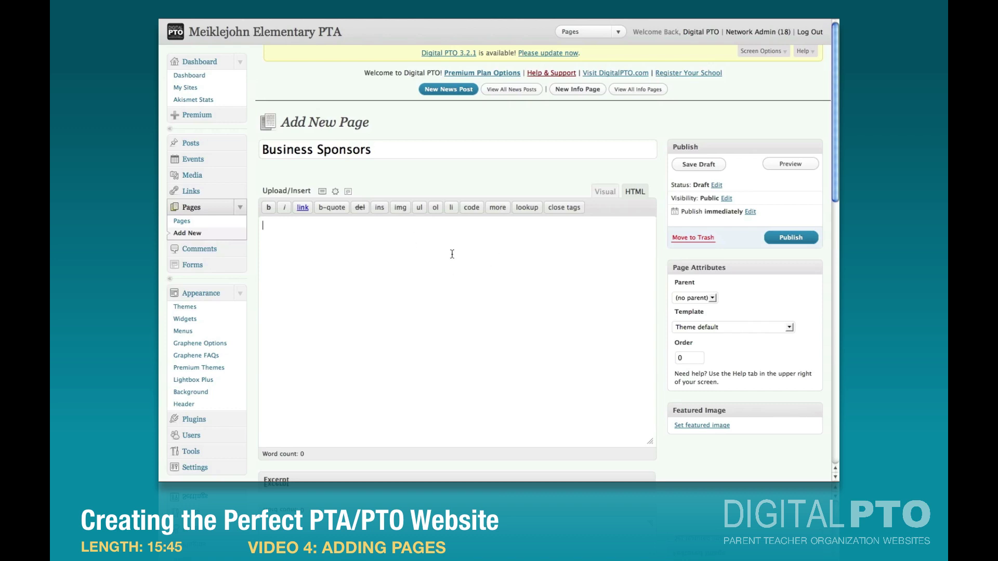
left_click(782, 239)
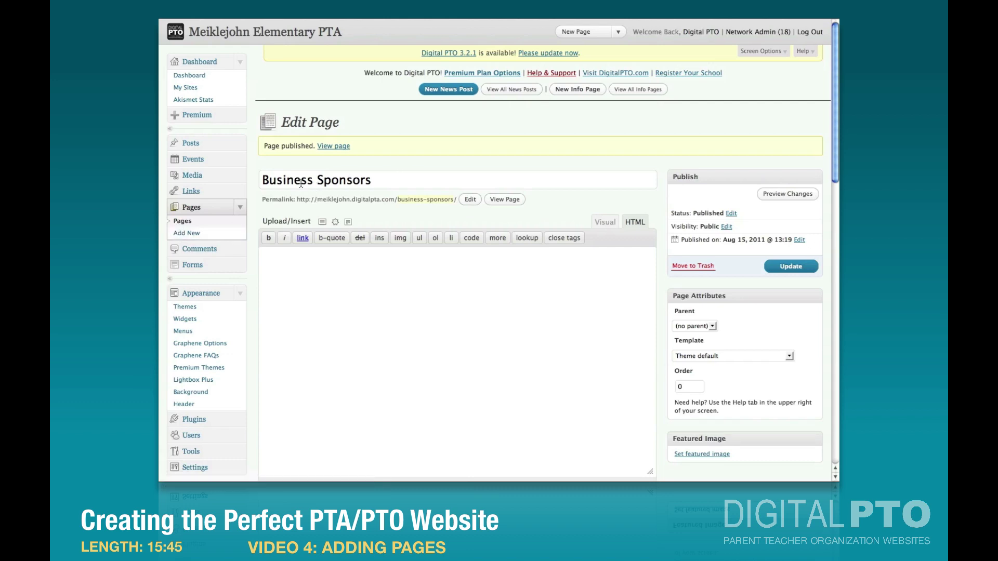
Start another new page titled "Business Sponsor Application", leaving its parent as (no parent)
left_click(183, 234)
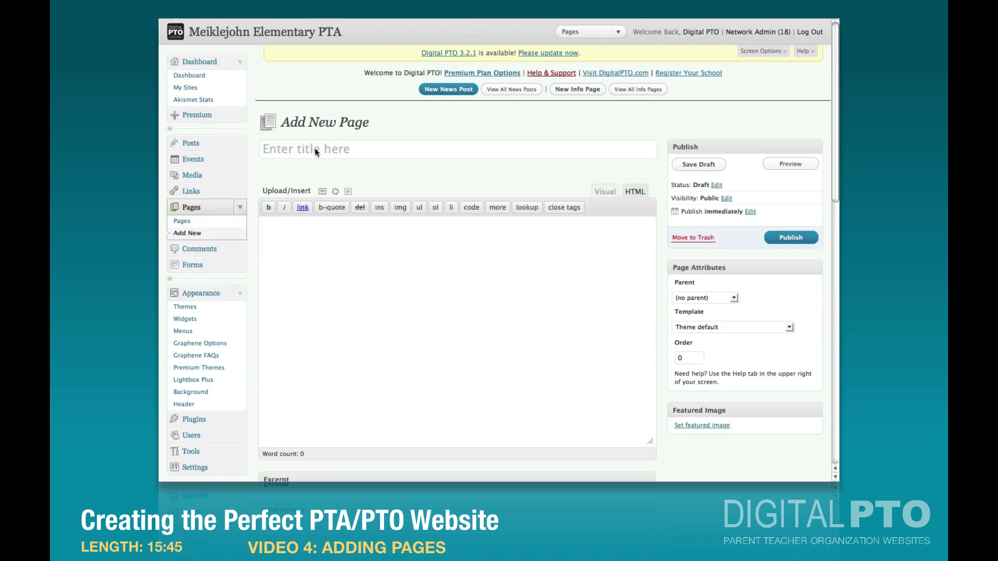
left_click(315, 149)
type("Business Sponsor Application")
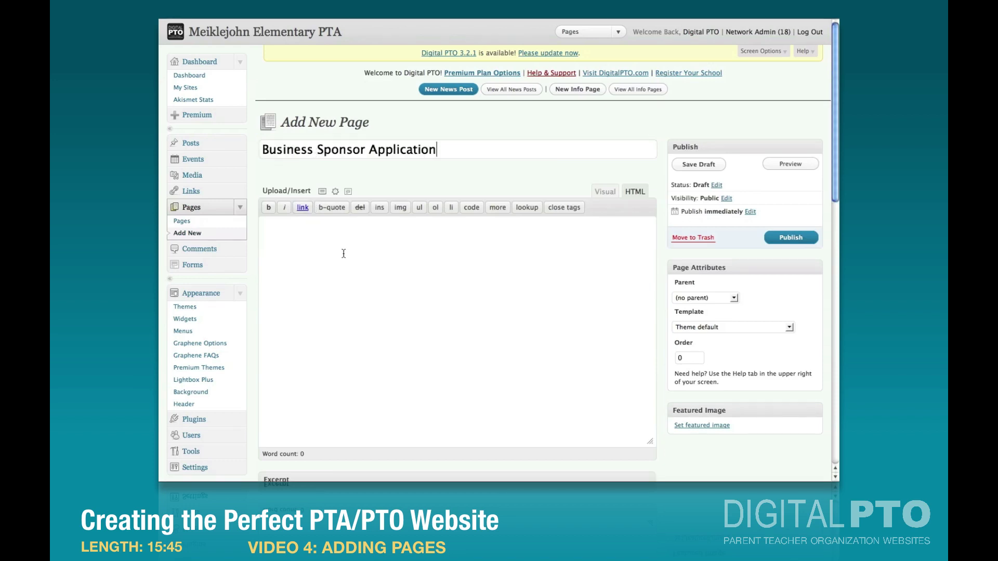
left_click(692, 298)
left_click(690, 309)
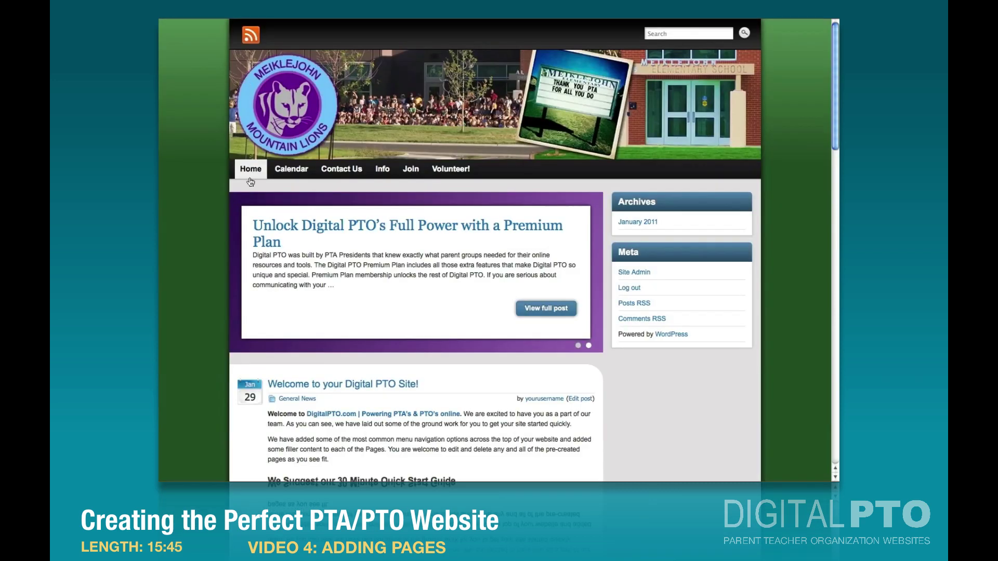
Reload the public site's home page to check its navigation bar for the Business Sponsors page
left_click(249, 173)
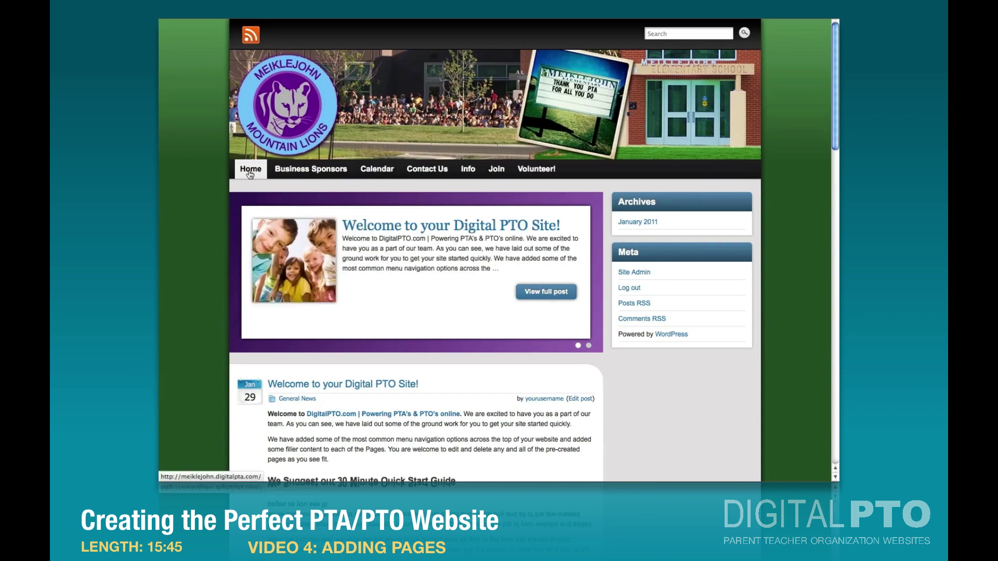
scroll(327, 171, "down", 1)
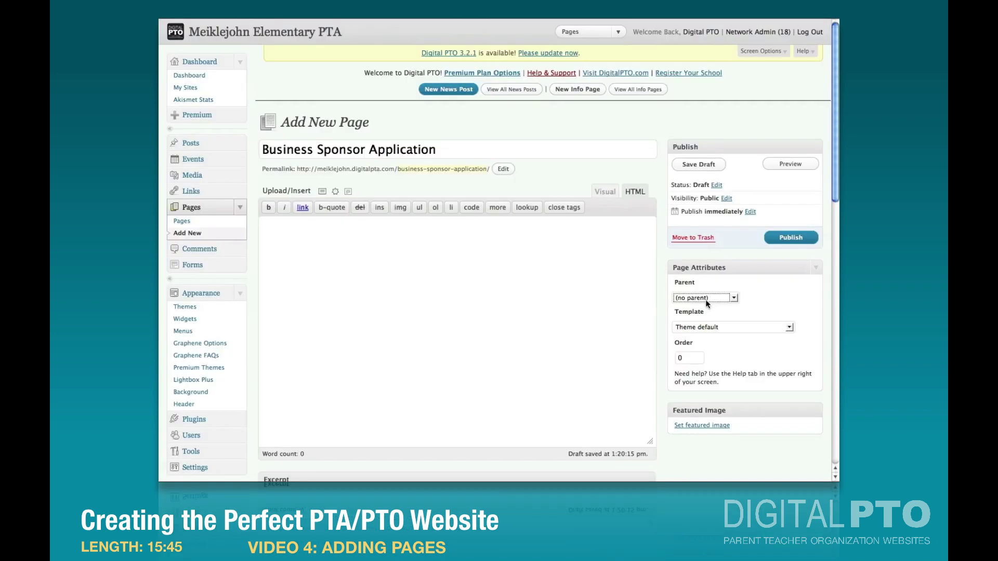
Set the Business Sponsor Application page's parent to Business Sponsors and publish the page
left_click(706, 299)
left_click(704, 319)
left_click(785, 239)
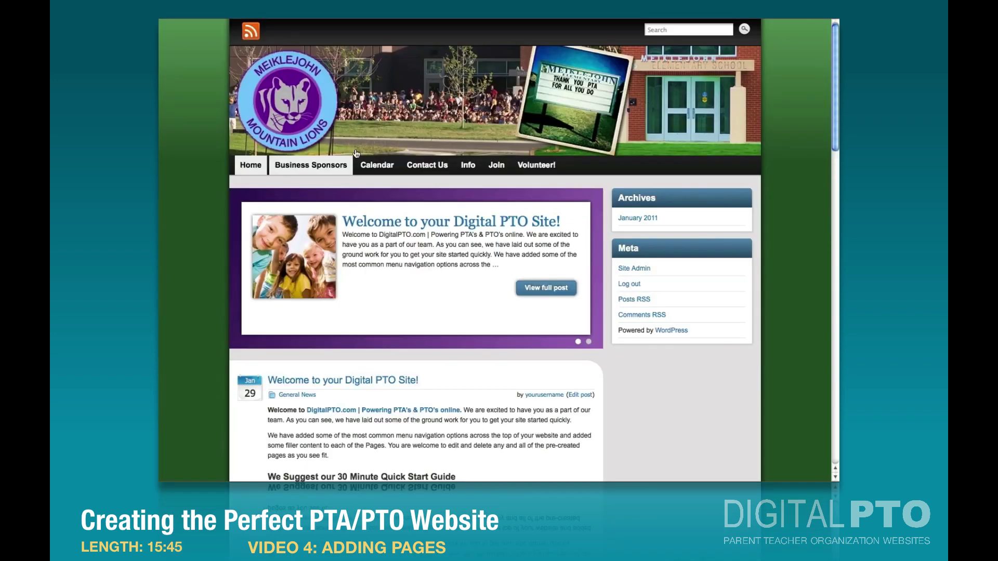
View the Business Sponsors page and its Business Sponsor Application subpage on the public site
left_click(318, 166)
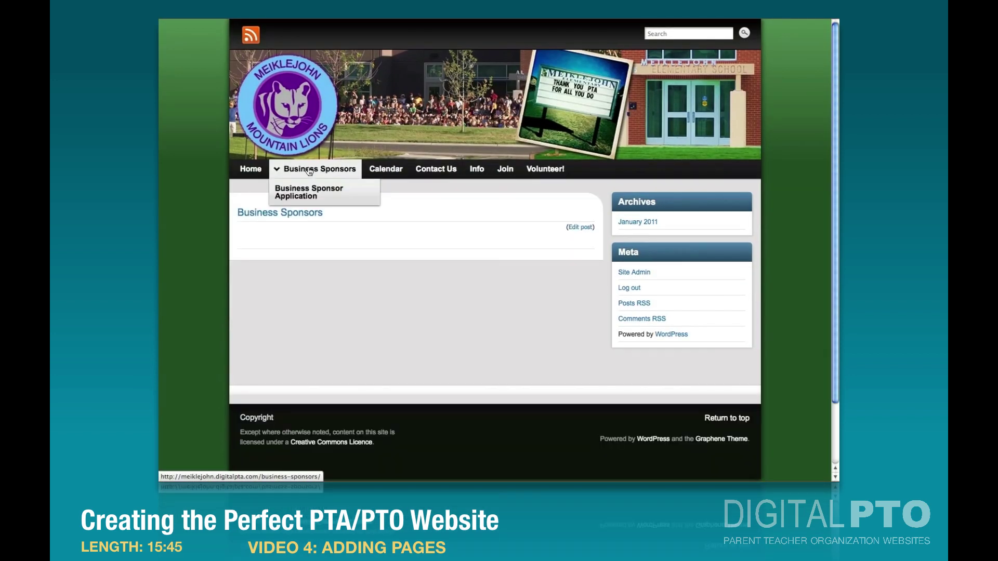
left_click(296, 201)
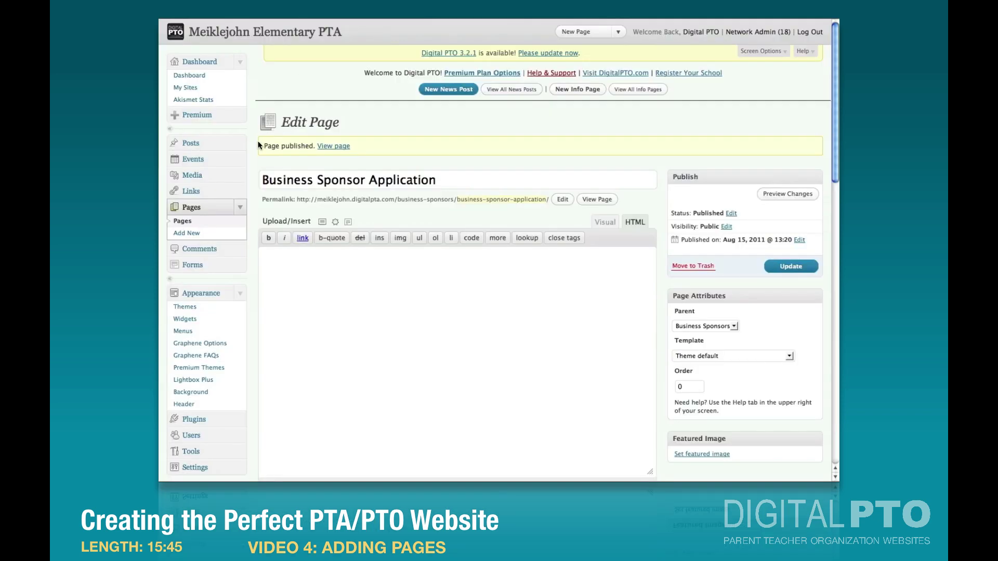
Publish a new page titled "Business Sponsor Artwork Uploads" with Business Sponsors as its parent
left_click(184, 234)
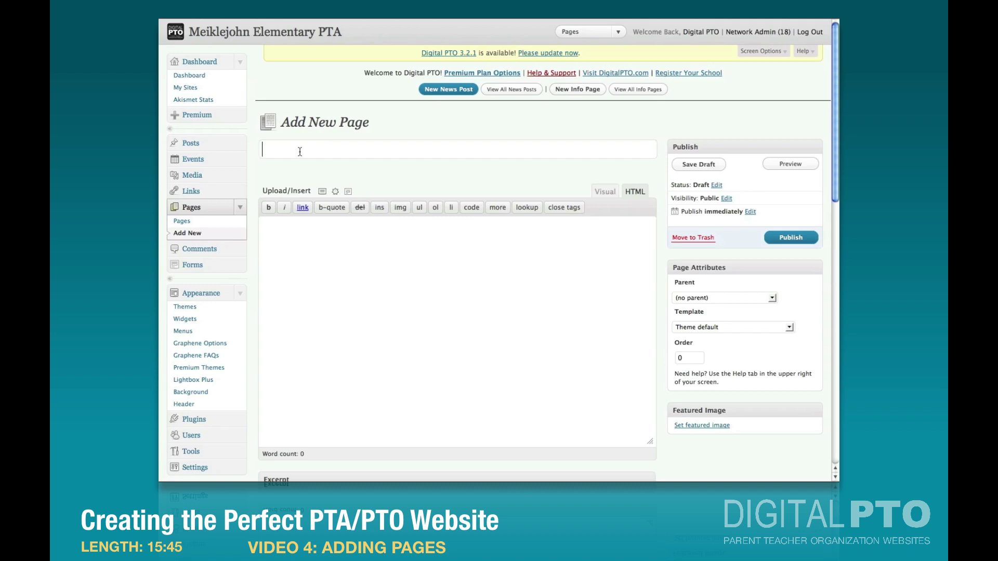
type("Business Sponsor Artwork Uploads")
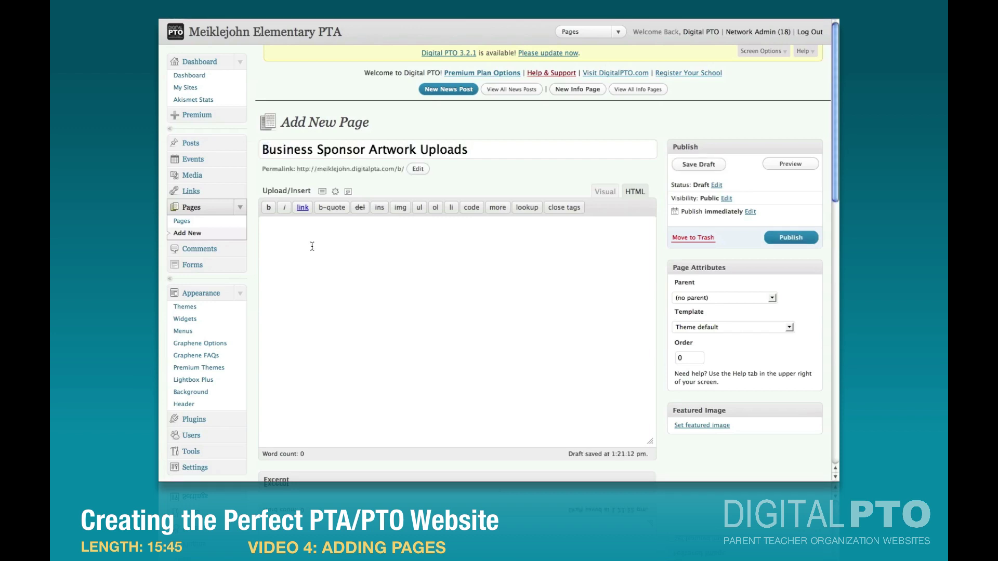
left_click(697, 298)
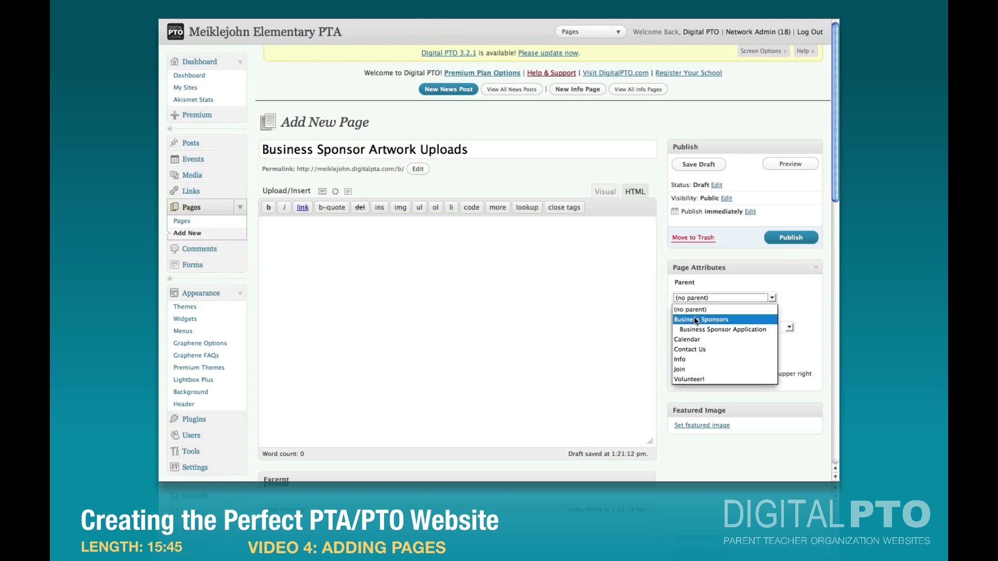
left_click(695, 320)
left_click(790, 239)
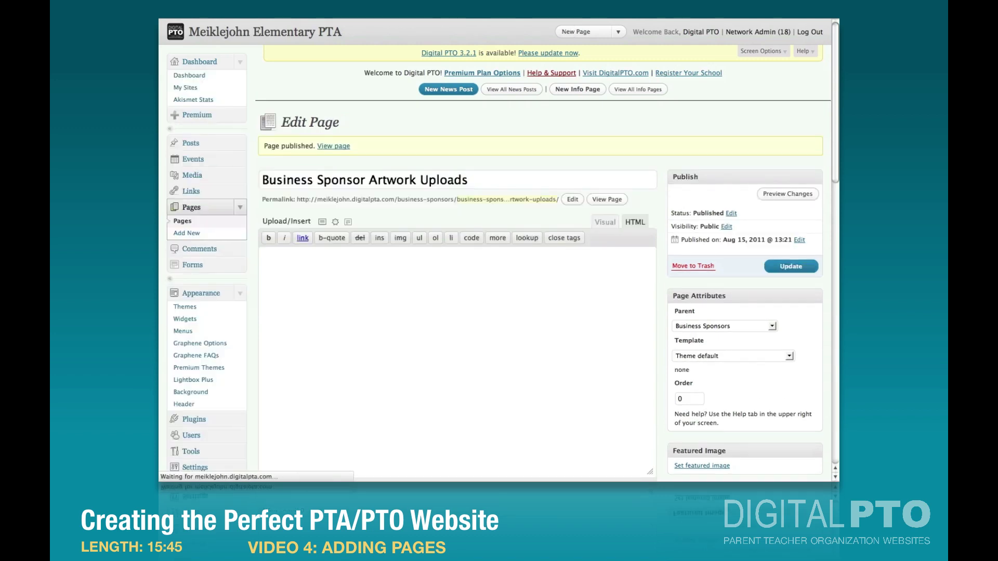
Publish a new page titled "Business Sponsor Payments" with Business Sponsors as its parent
left_click(185, 237)
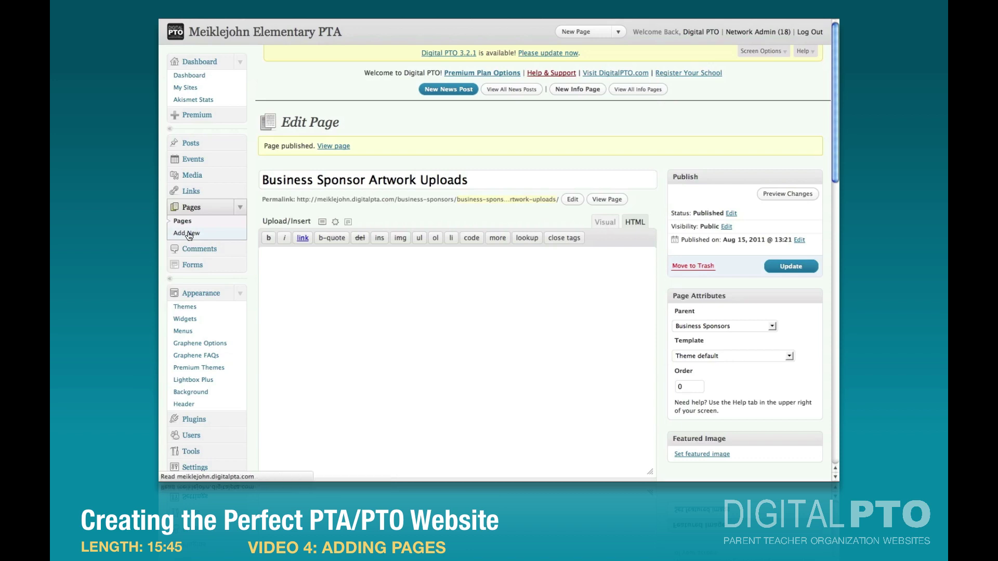
left_click(305, 149)
type("Business Sponsor Payments")
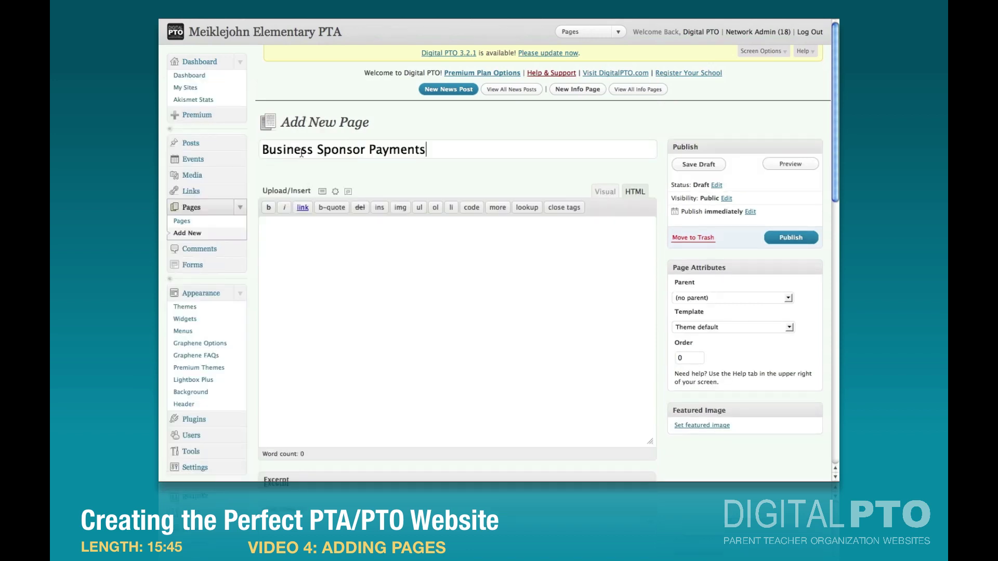
left_click(681, 299)
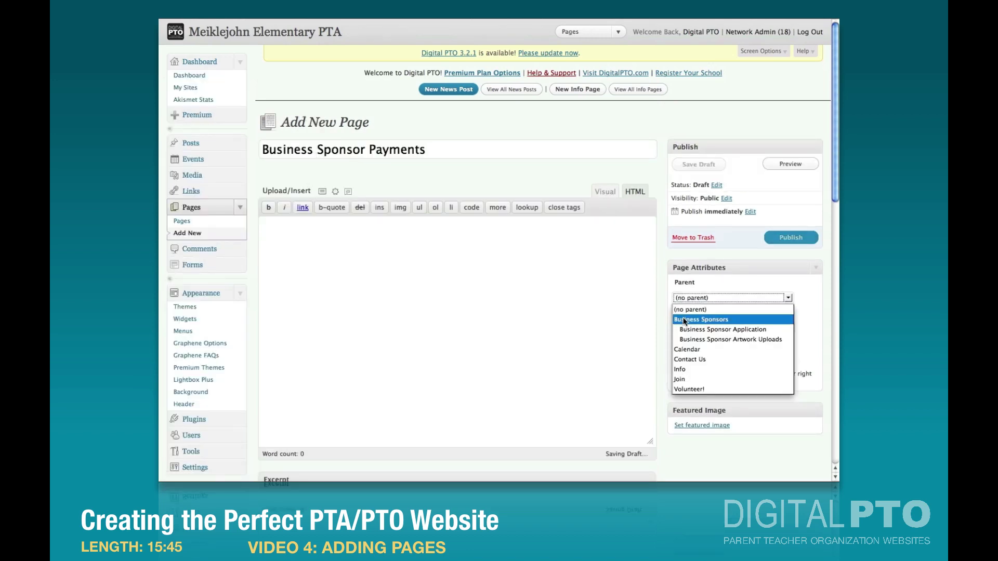
left_click(689, 318)
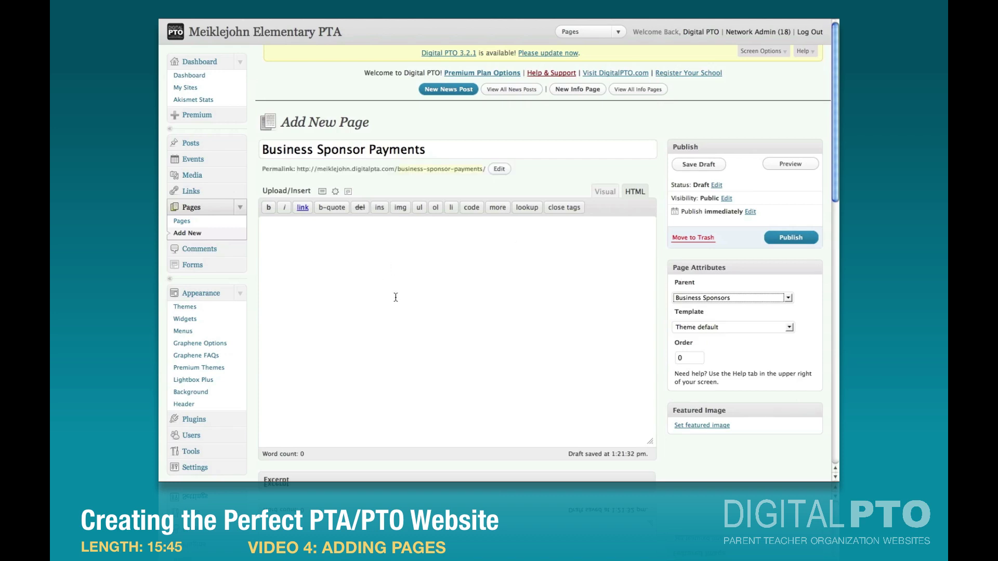
left_click(790, 237)
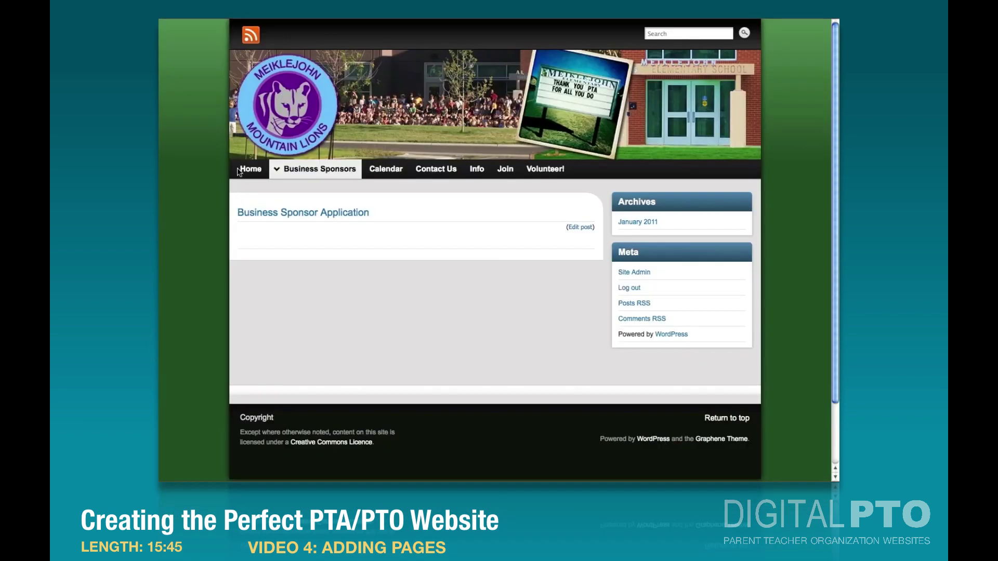
Return to the public site's home page and check the subpages listed under Business Sponsors
left_click(244, 169)
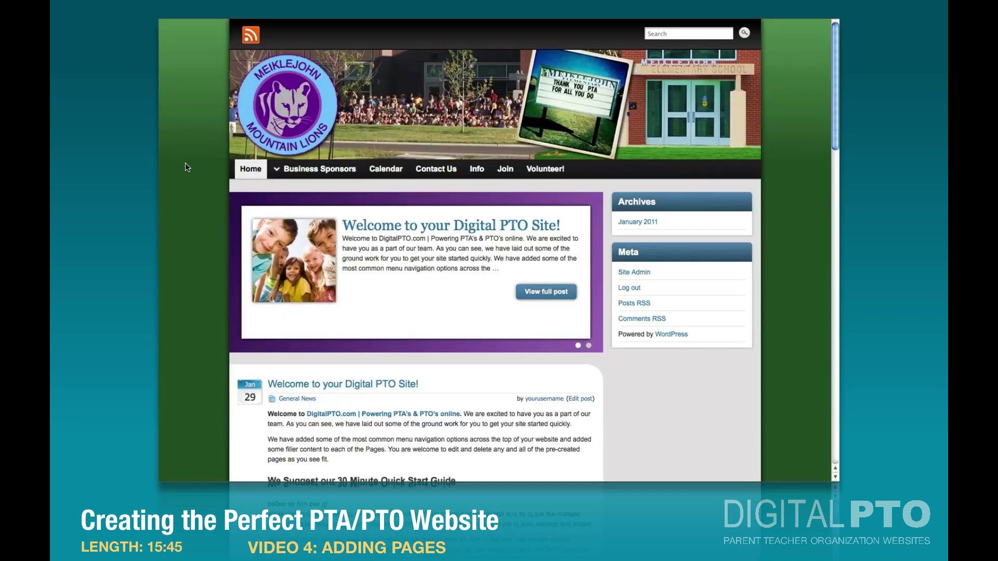
mouse_move(322, 169)
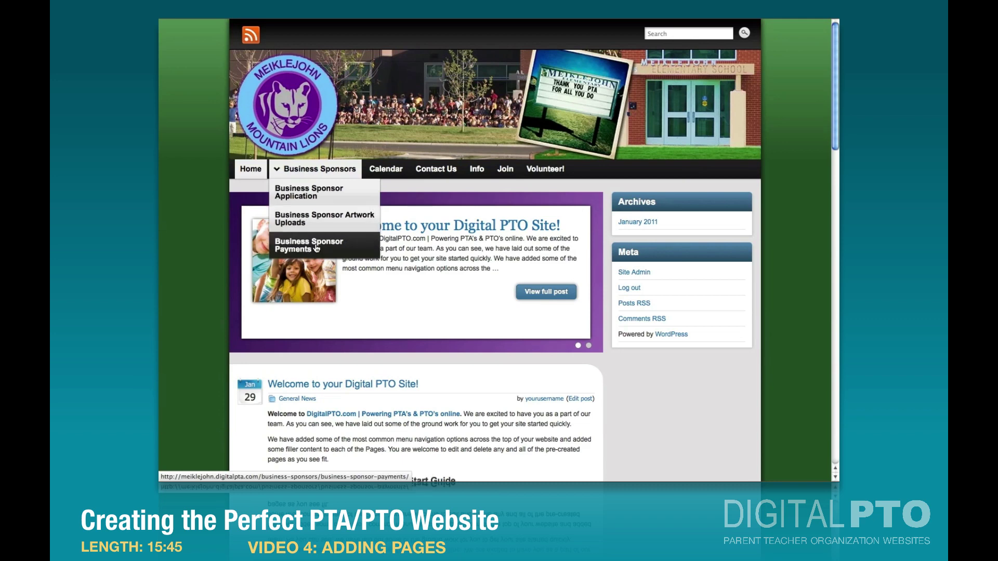
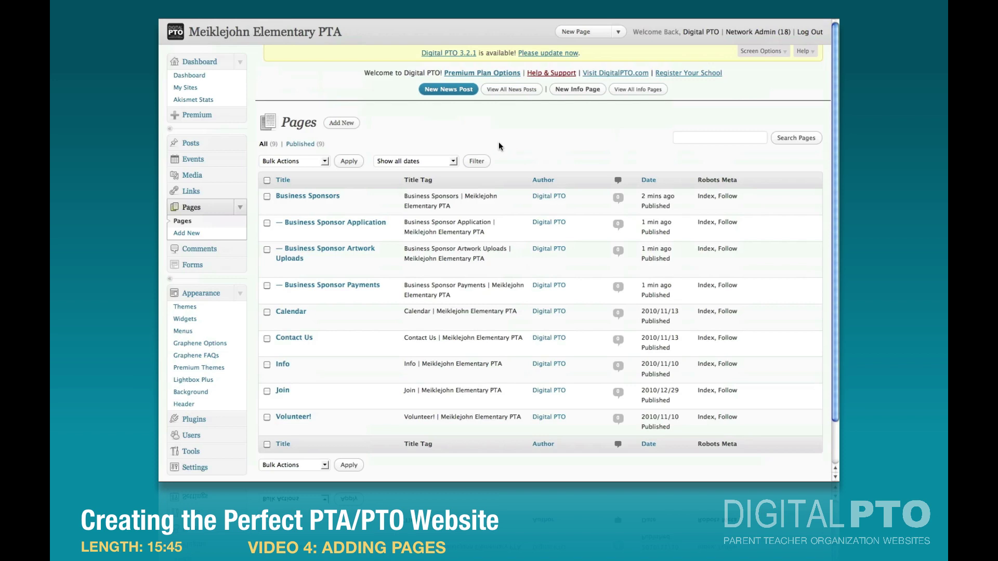
Add a new top-level page titled "PTA Info" and publish it
left_click(337, 125)
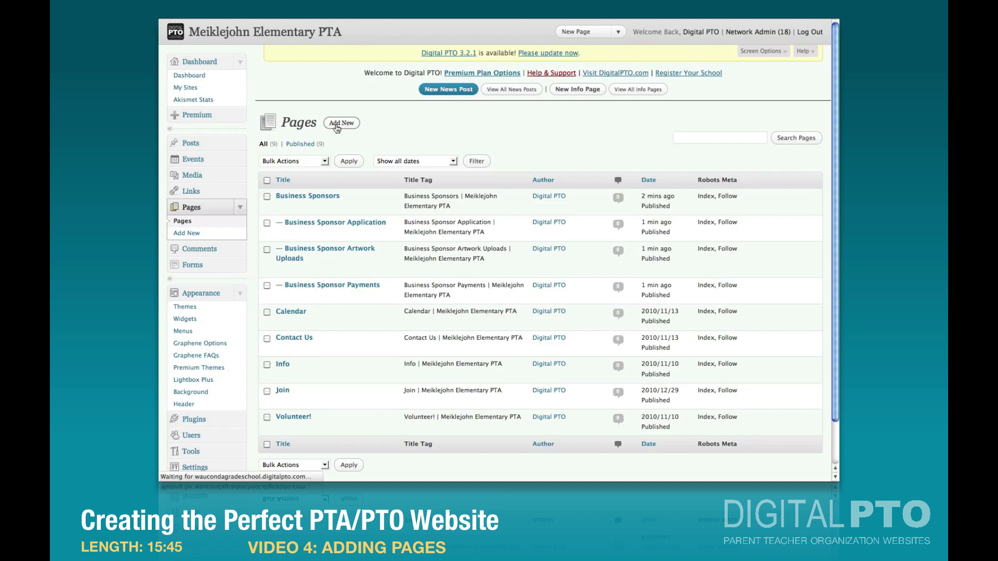
left_click(335, 150)
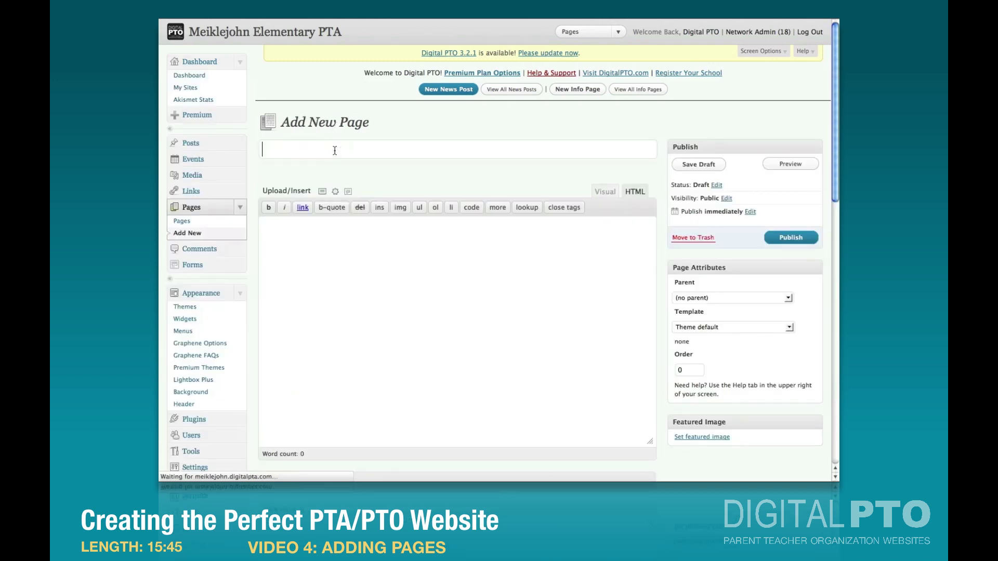
type("PTA Info")
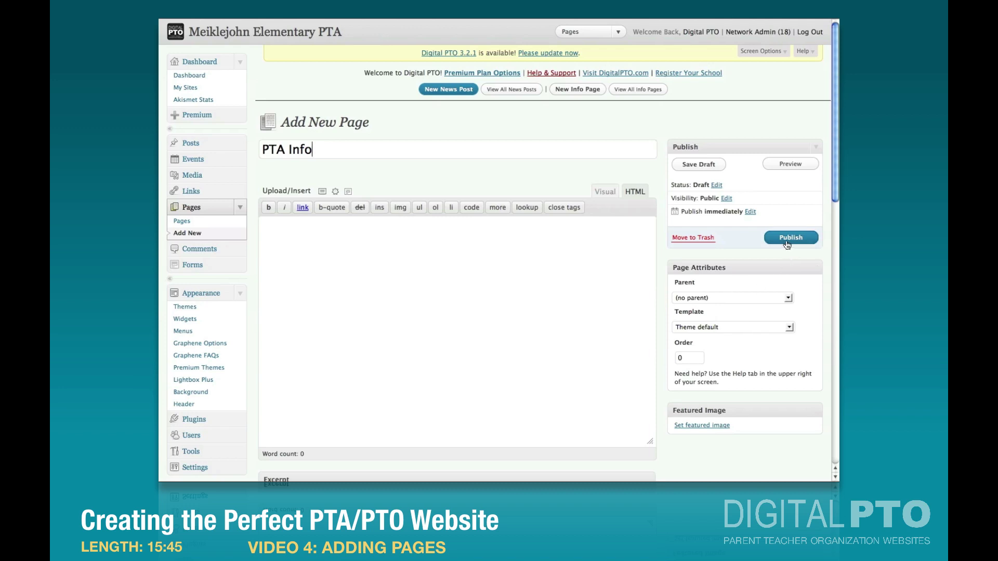
left_click(798, 240)
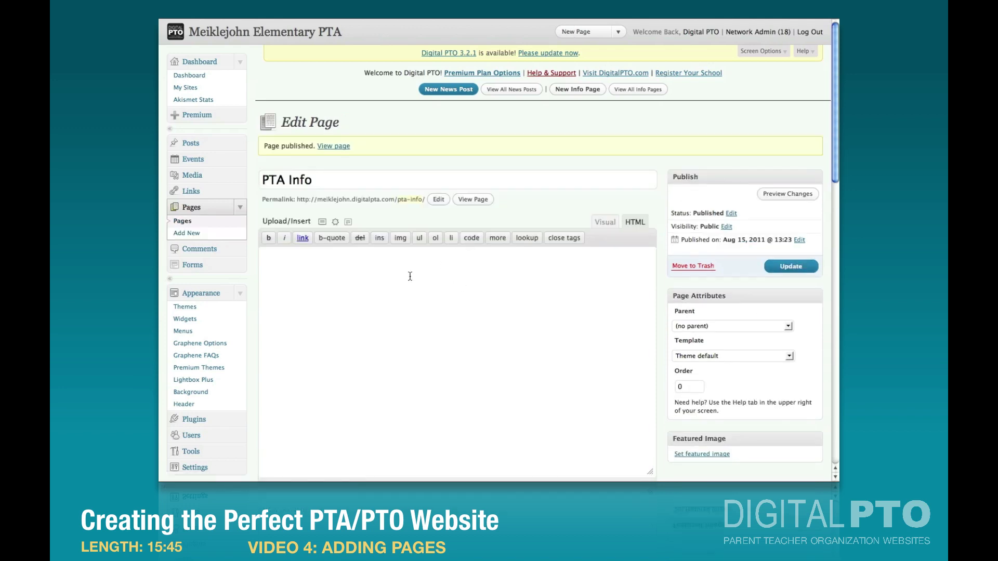
Open the existing Contact Us page for editing and set its parent to PTA Info
left_click(182, 222)
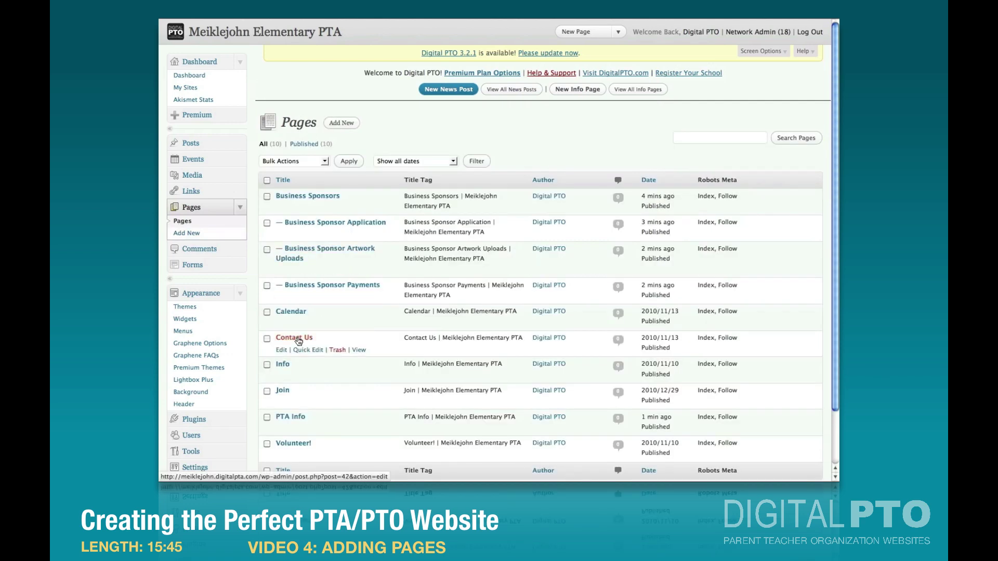
left_click(281, 350)
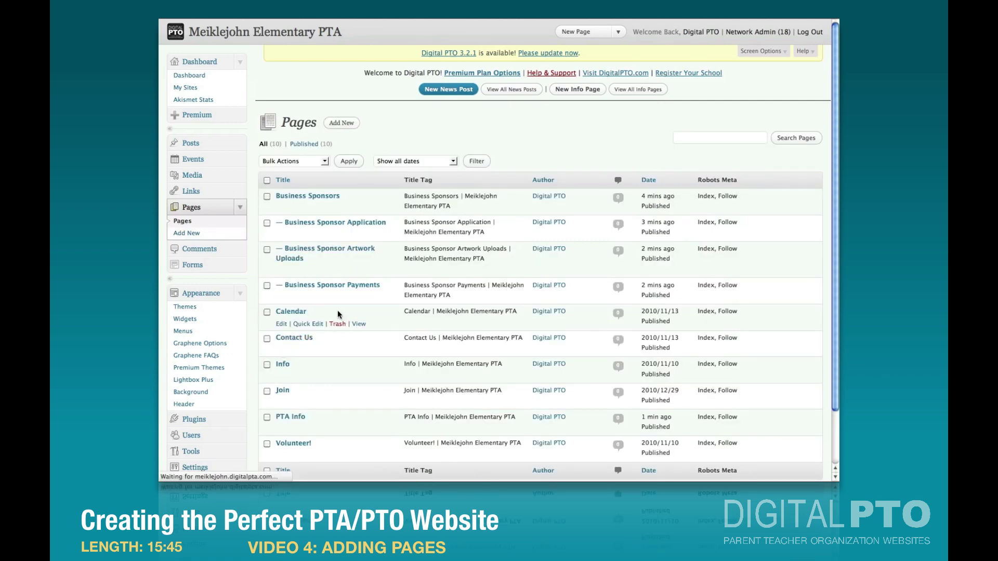
left_click(712, 298)
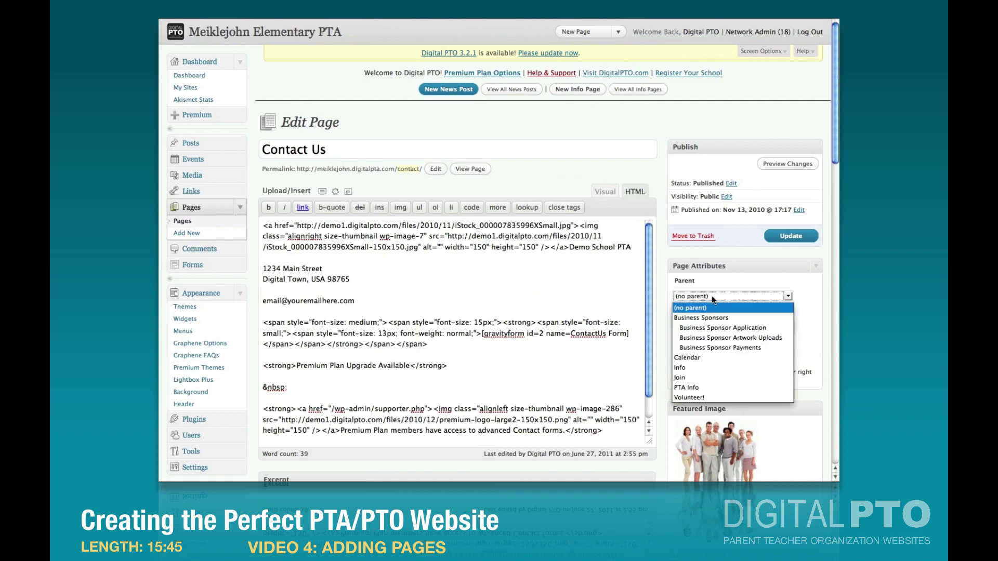
left_click(710, 389)
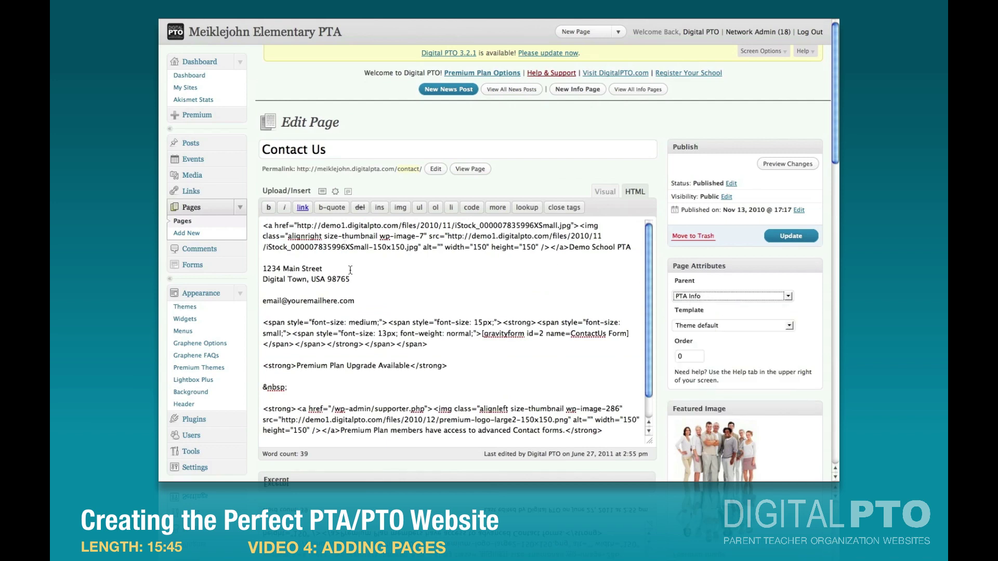
In the visual editor, delete the Premium Plan upgrade section and the group photo from the Contact Us page, and update the page
left_click(602, 191)
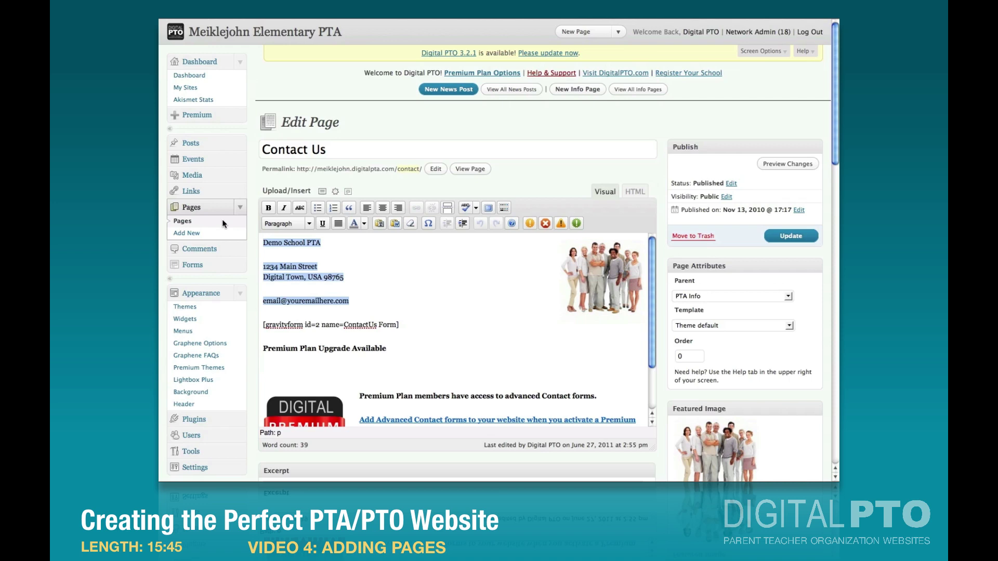
left_click(323, 276)
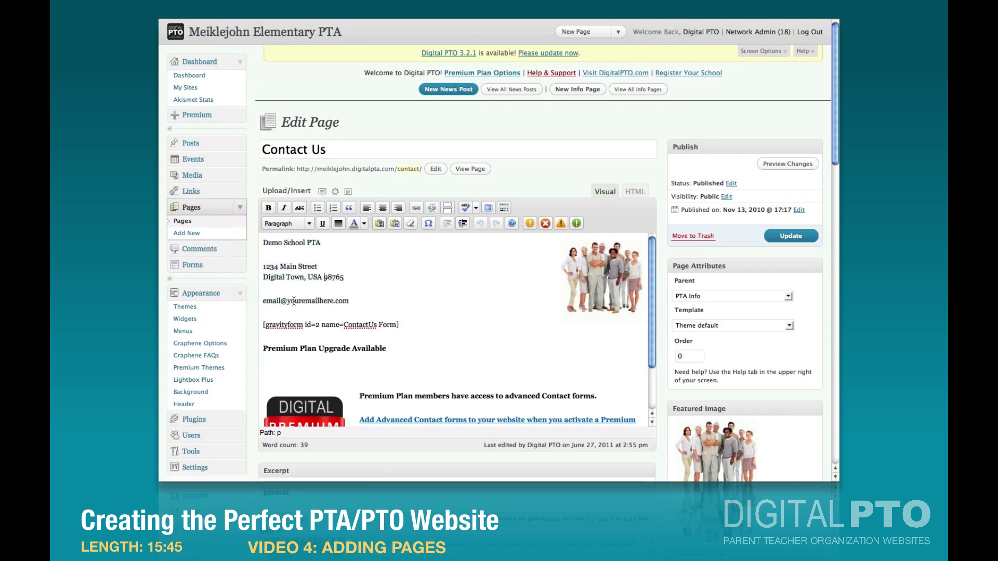
left_click(261, 347)
left_click_drag(261, 345, 432, 453)
key("BackSpace")
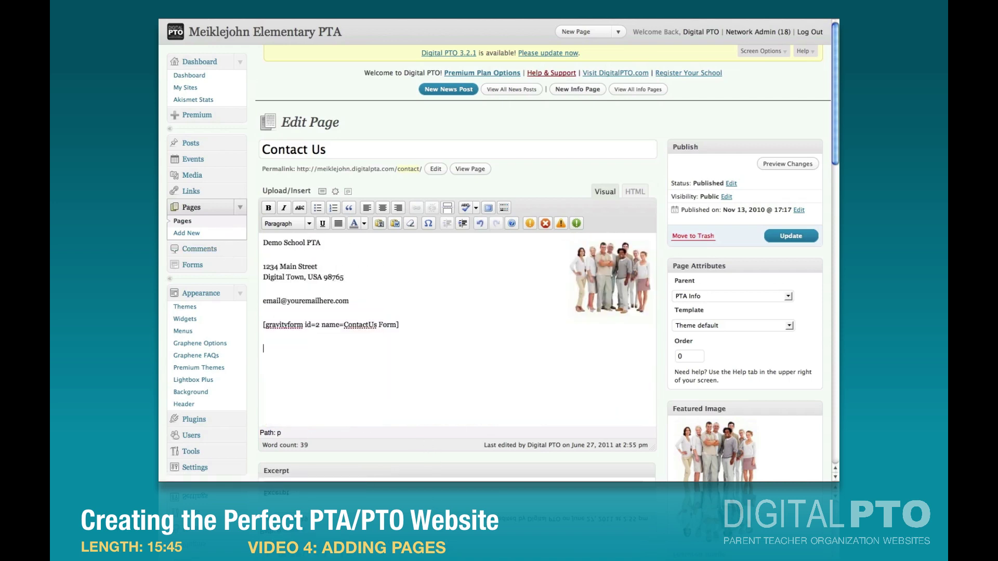
left_click(640, 263)
left_click(600, 252)
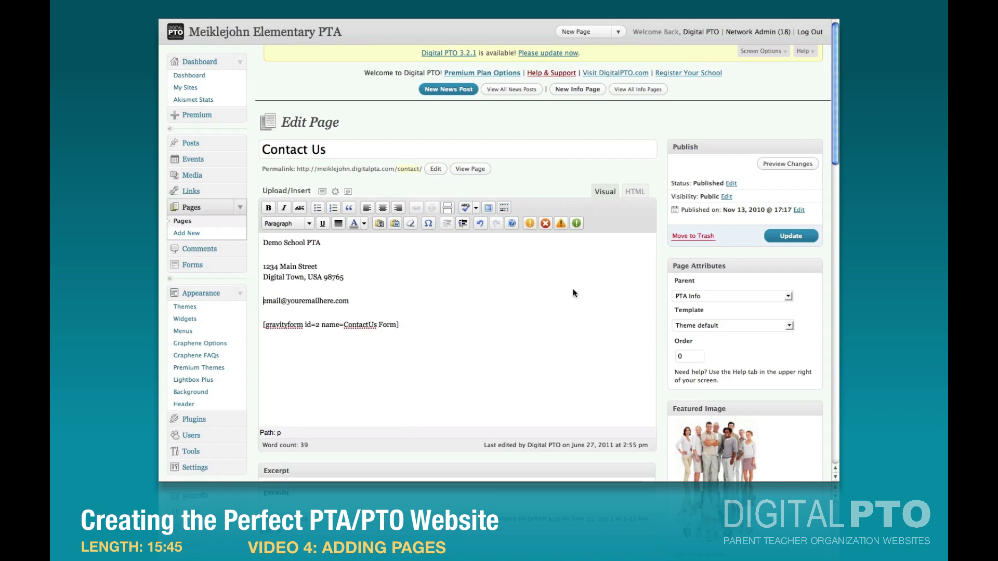
left_click(790, 236)
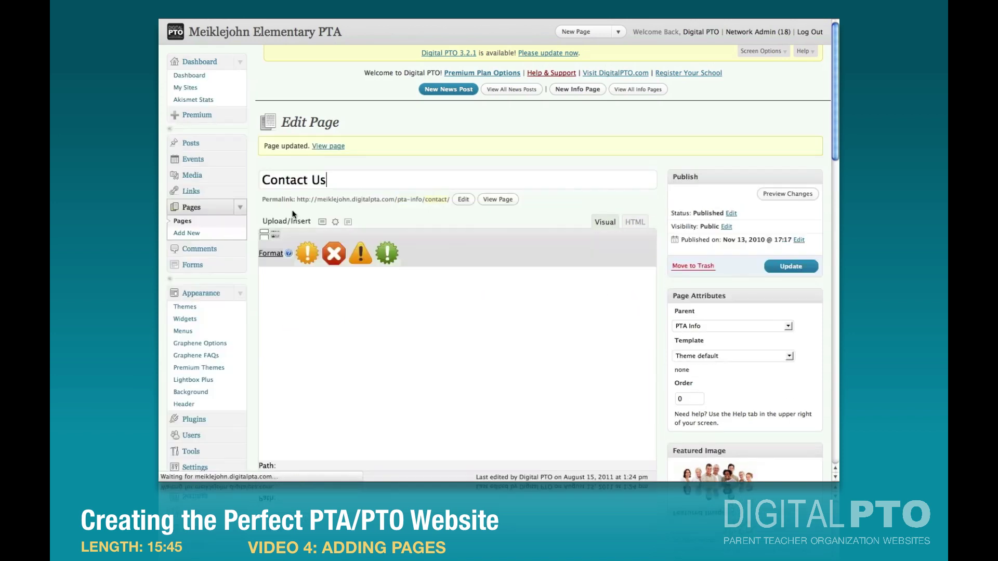
Move the old Info page to the trash from the list of pages
left_click(182, 222)
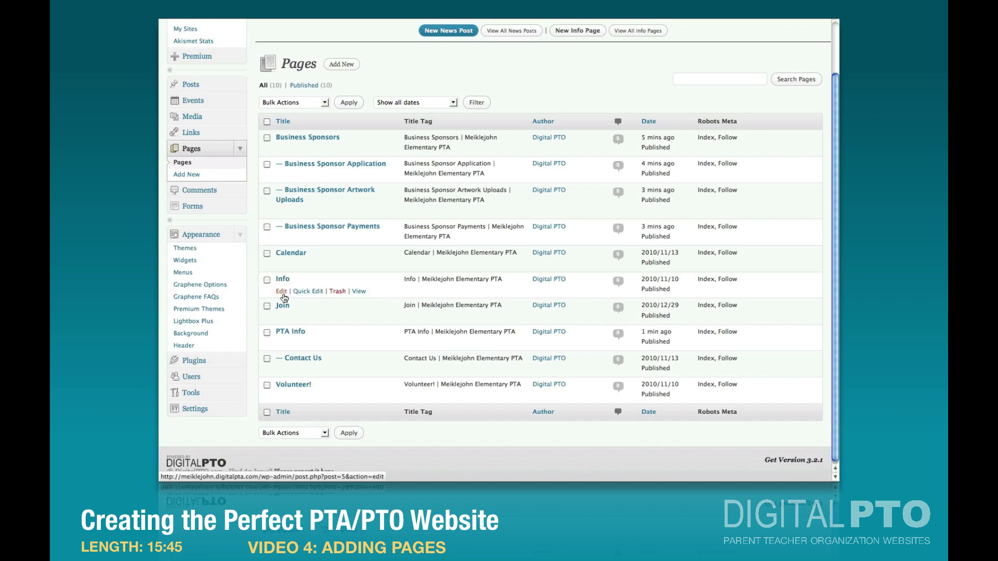
left_click(337, 292)
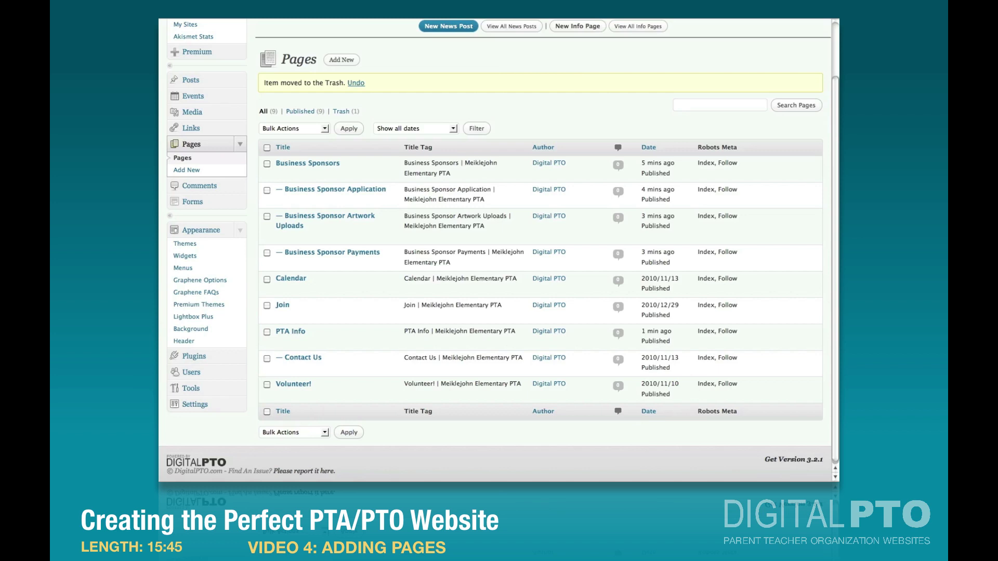
Replace the Contact Us page's placeholder text with the school PTA's name, postal address and phone number, and update the page
mouse_move(290, 365)
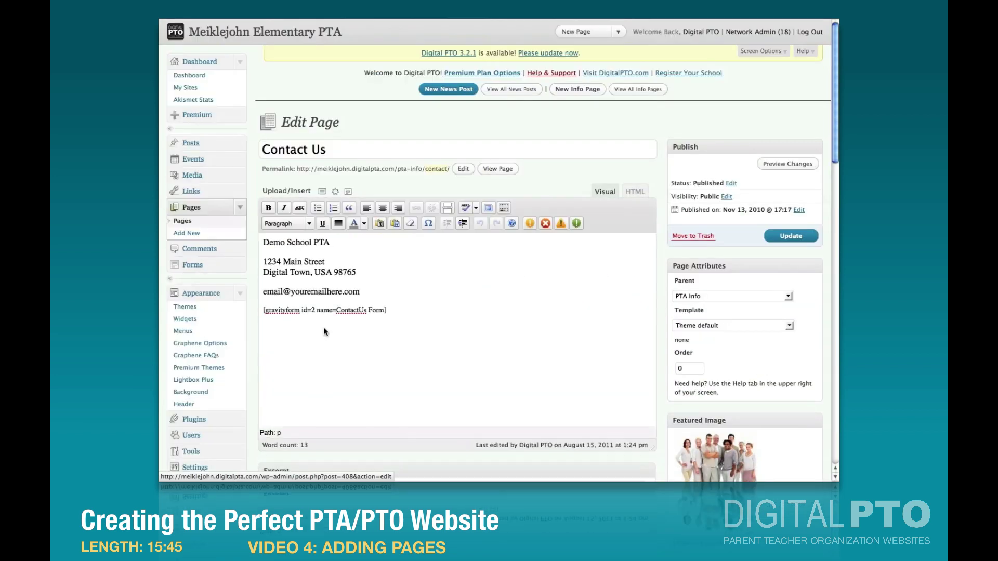
left_click_drag(414, 326, 249, 255)
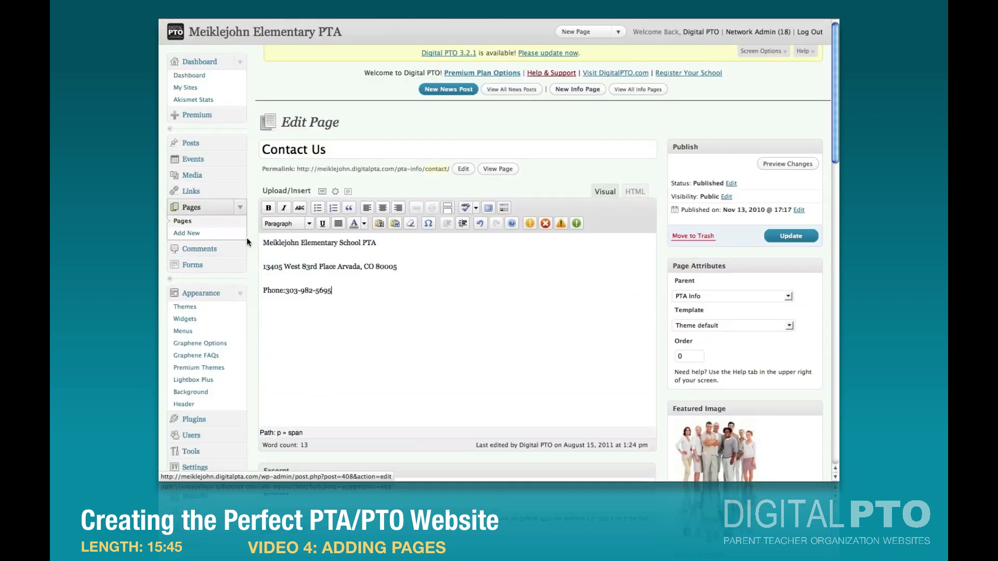
left_click(779, 236)
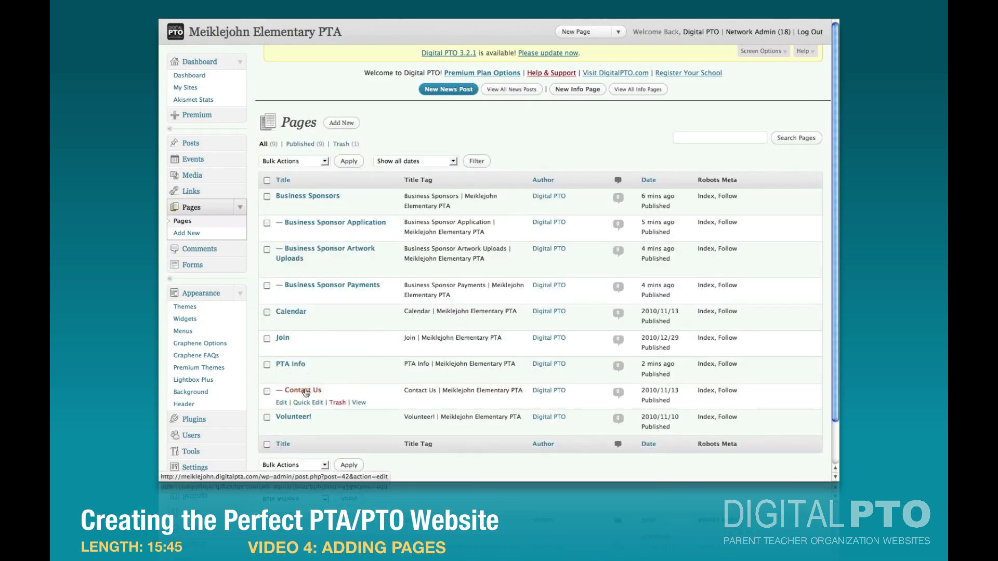
Publish a new page titled "Email the PTA" with Contact Us as its parent
left_click(346, 127)
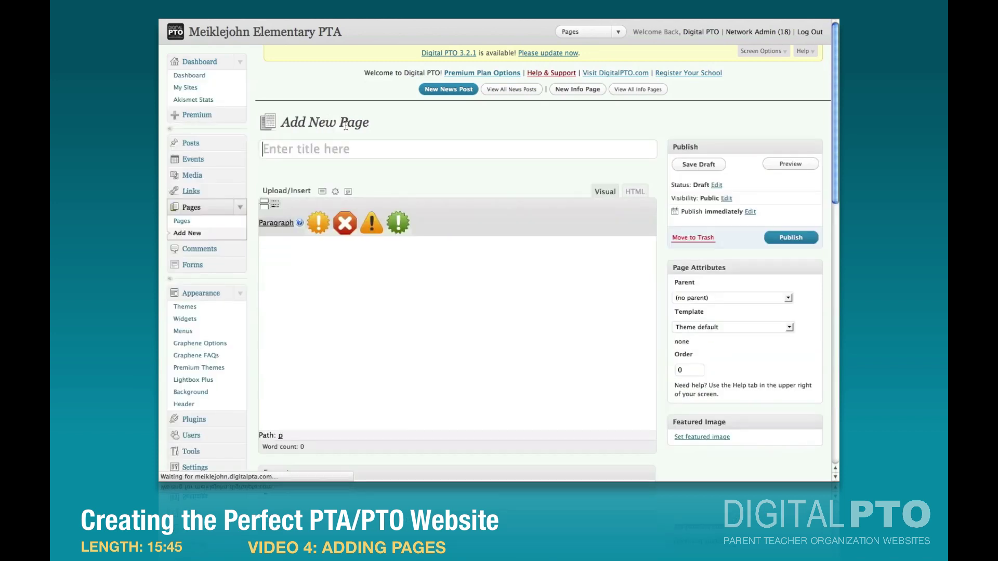
type("Email the PTA")
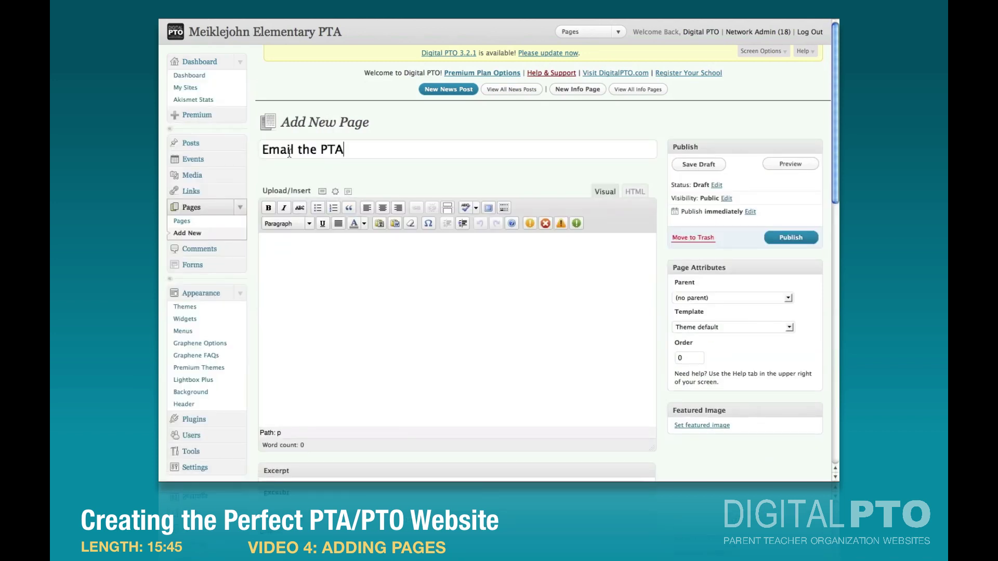
left_click(694, 298)
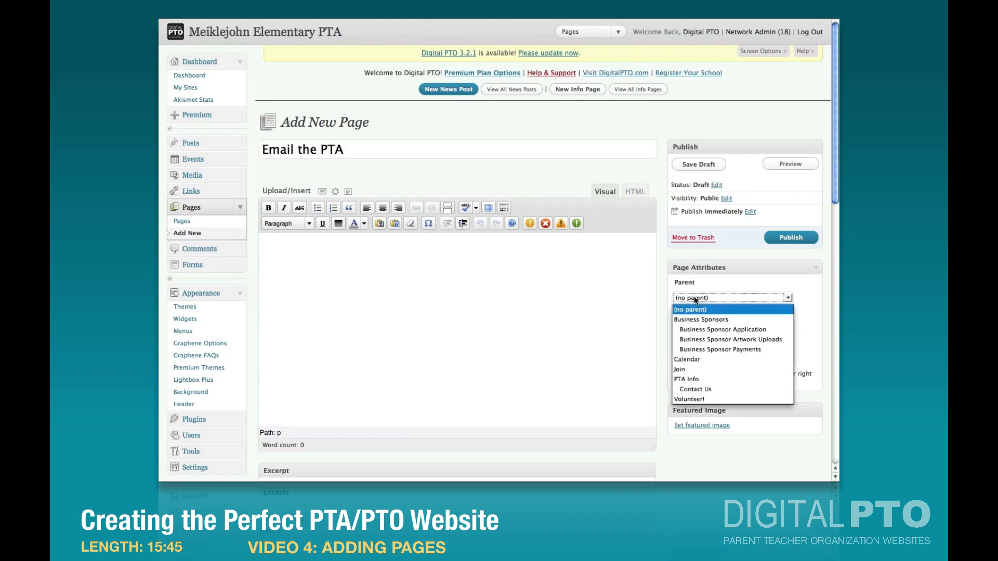
left_click(706, 389)
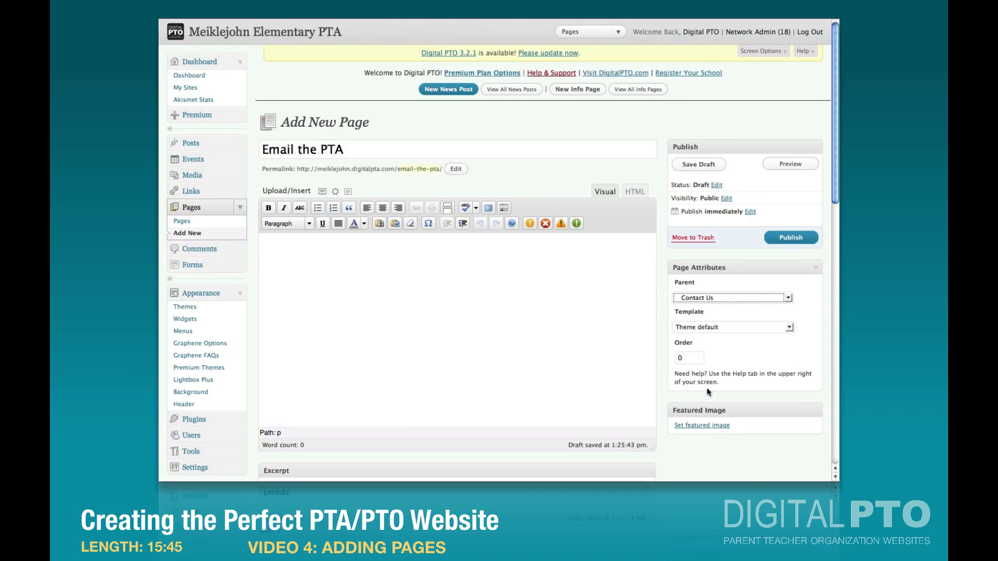
left_click(783, 239)
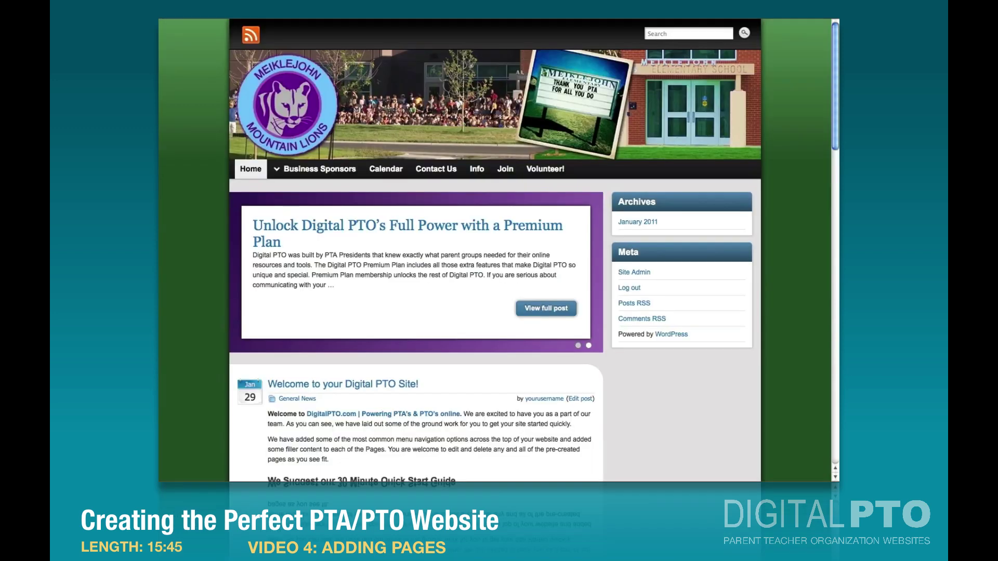
Reload the public site's home page and check the subpages nested under PTA Info and Contact Us
left_click(249, 176)
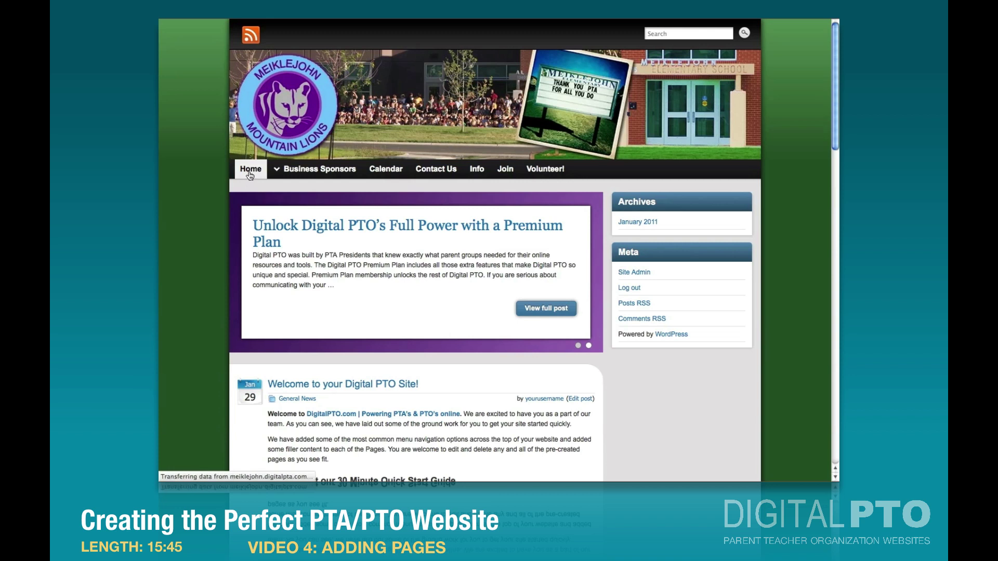
mouse_move(465, 169)
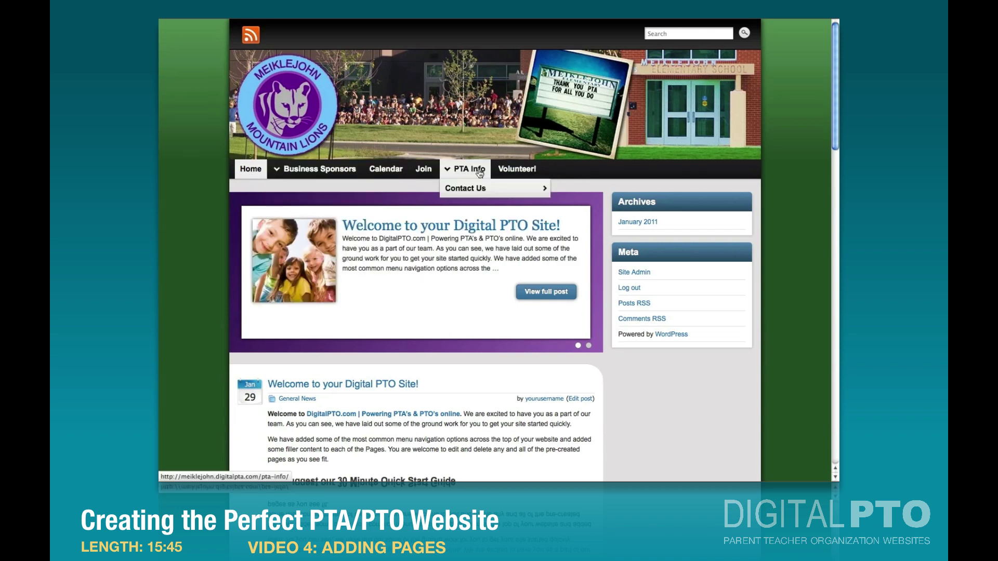
mouse_move(544, 191)
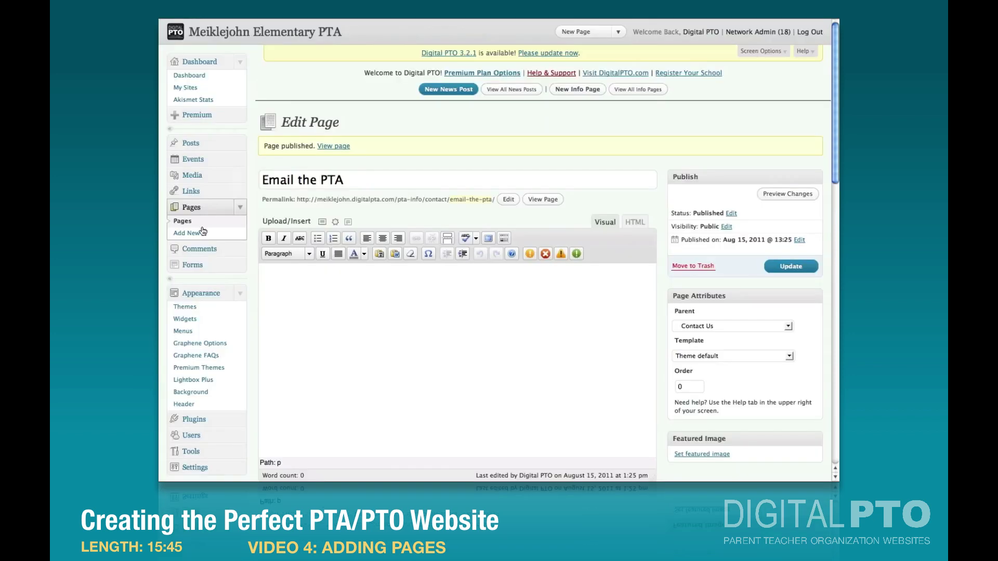
Publish a new page titled "Submit News" with Contact Us as its parent
left_click(182, 221)
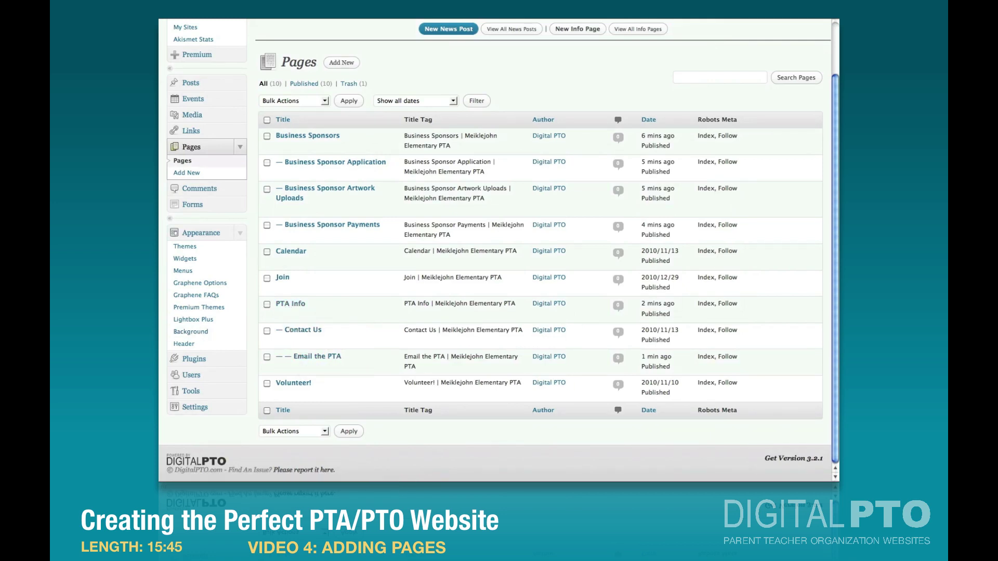
left_click(336, 63)
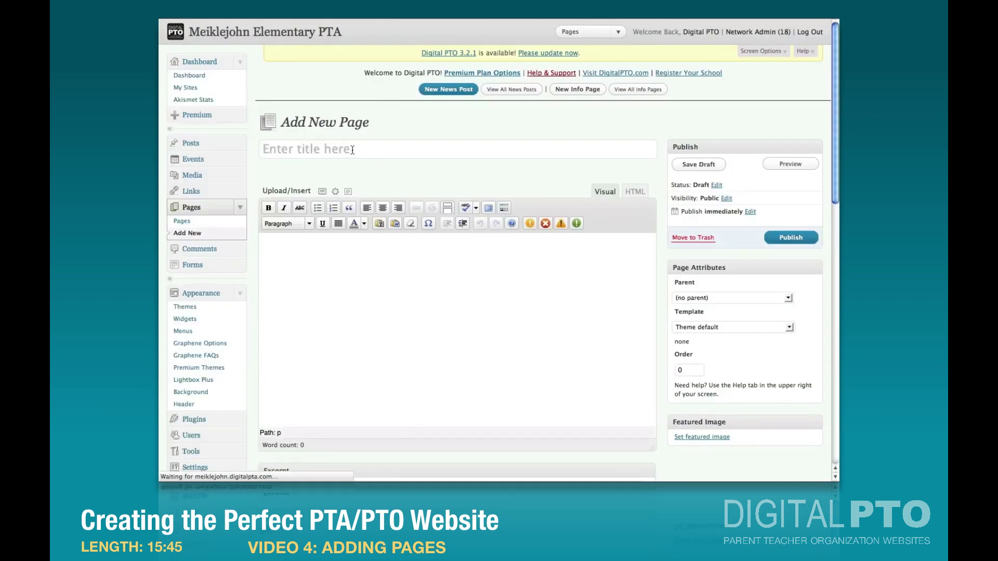
left_click(345, 149)
type("Submit News")
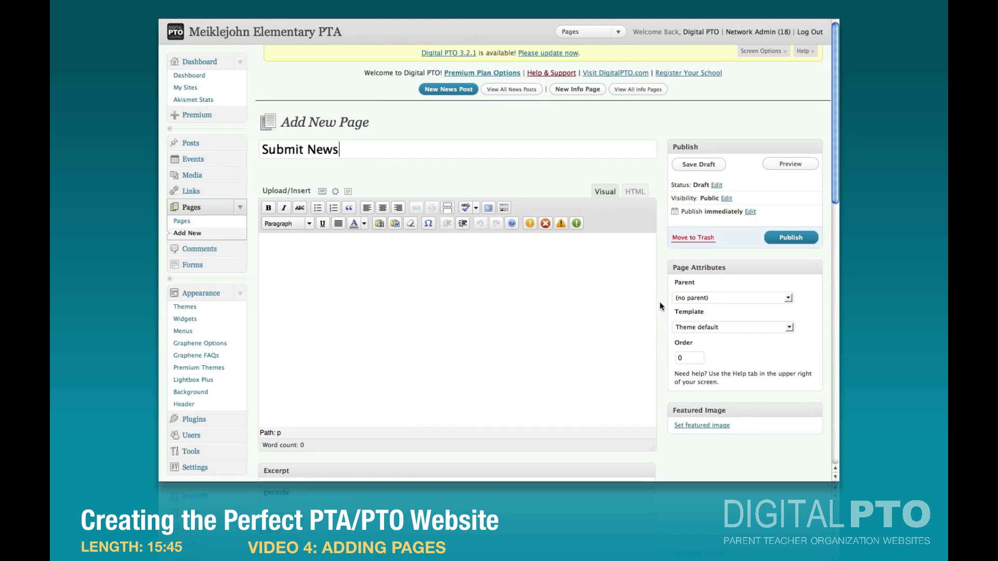
left_click(691, 300)
left_click(692, 301)
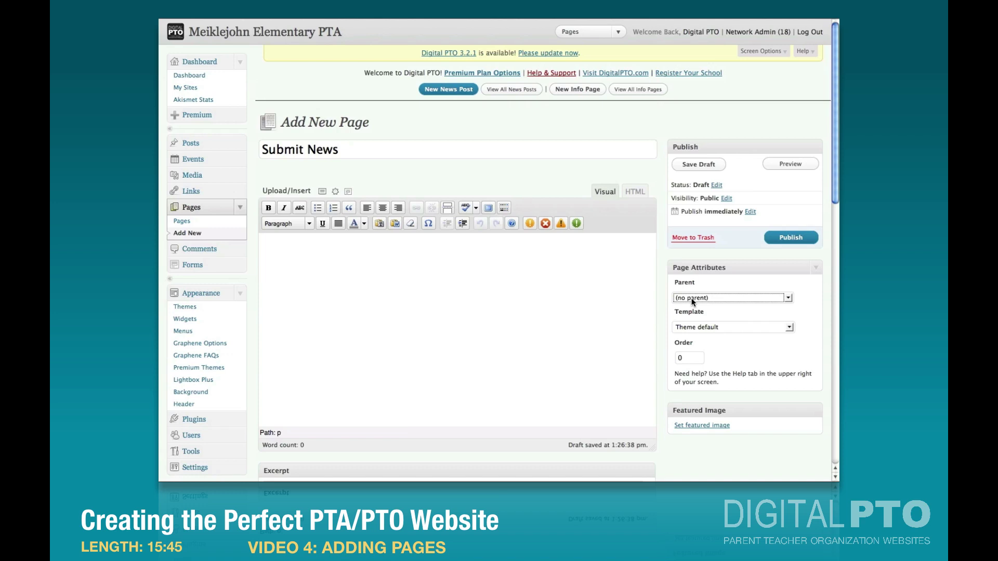
left_click(692, 301)
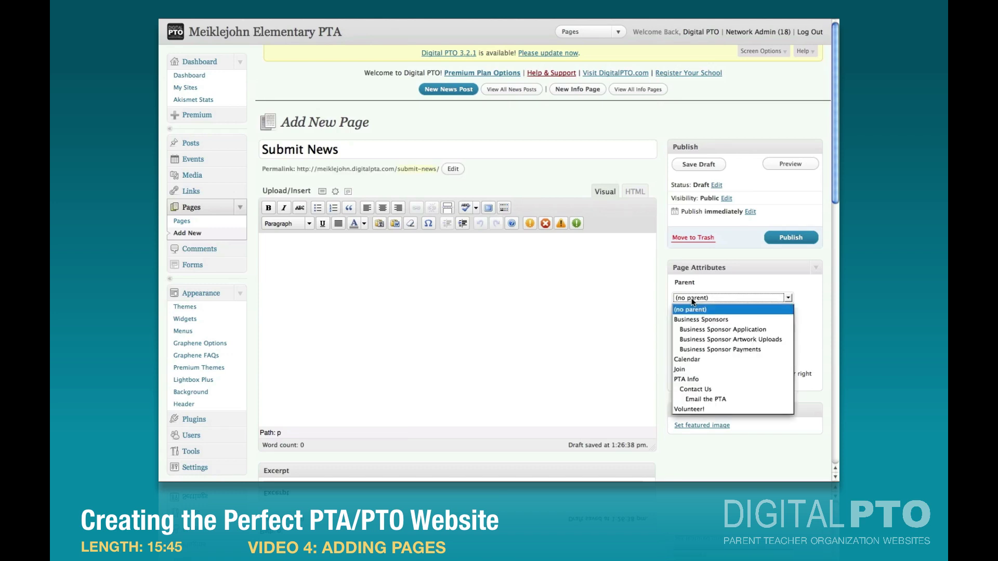
left_click(695, 390)
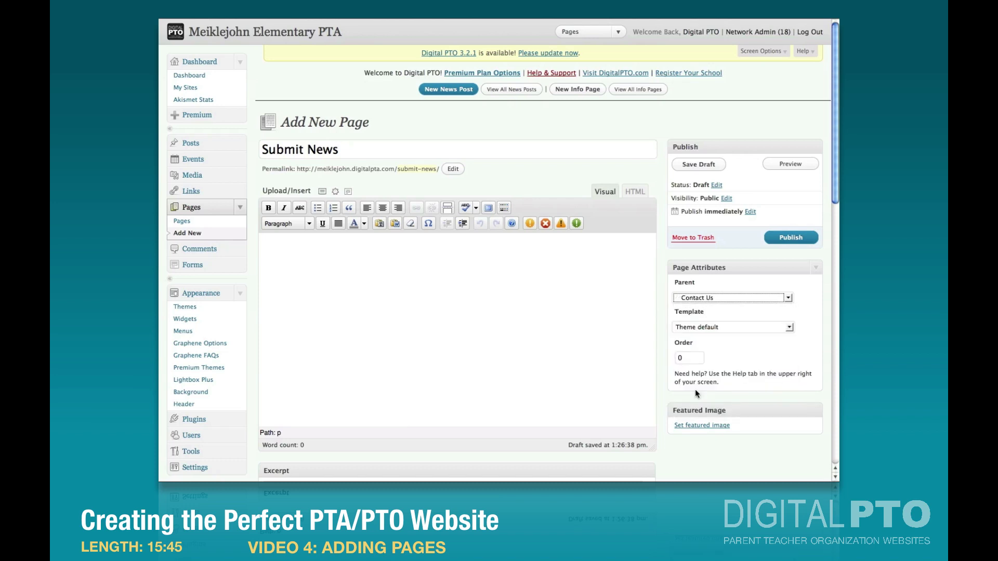
left_click(790, 238)
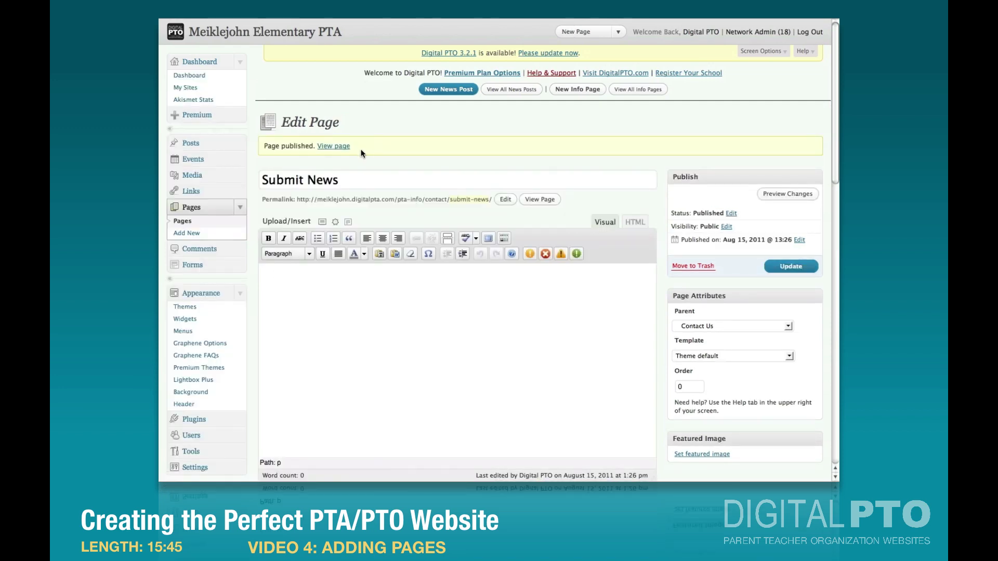
Publish a new page titled "Submit Monthly Newsletter News" with Submit News as its parent
left_click(185, 233)
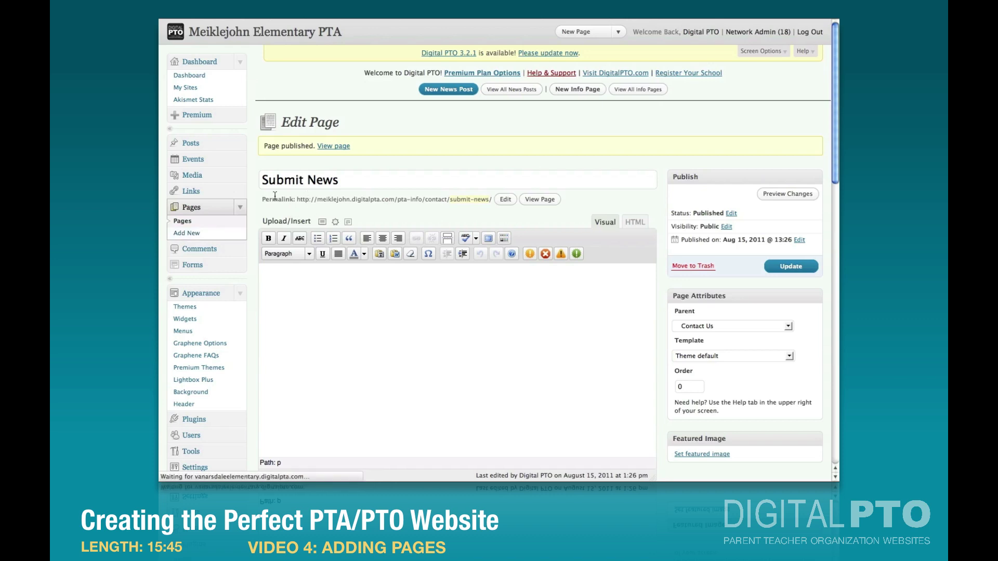
left_click(304, 152)
type("Submit Monthly Newsletter News")
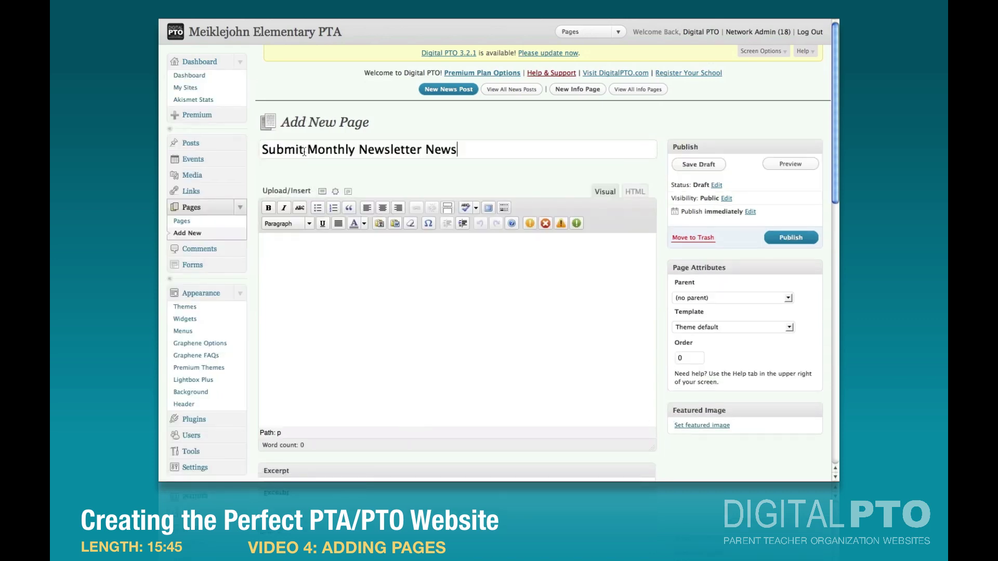
left_click(712, 298)
left_click(734, 412)
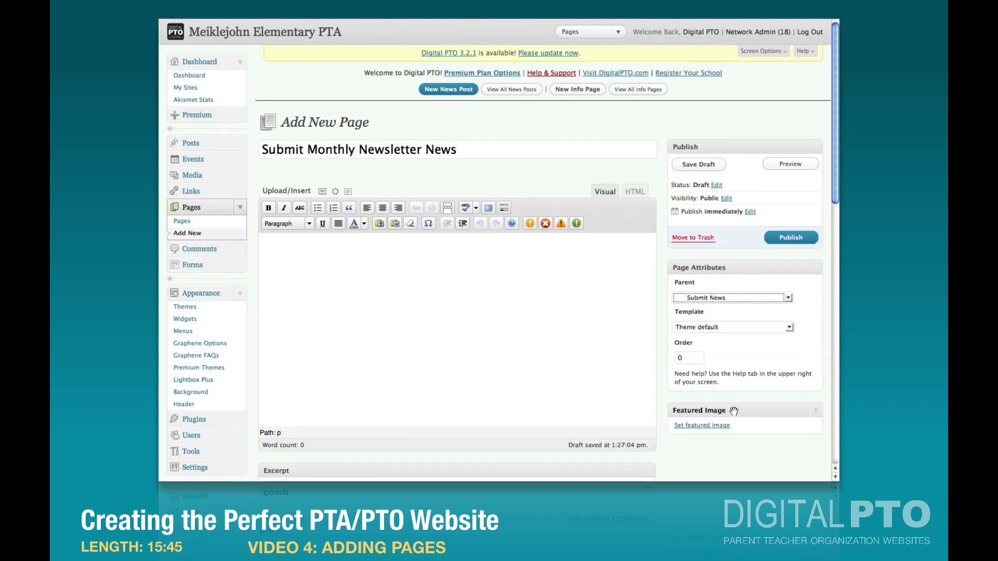
left_click(791, 238)
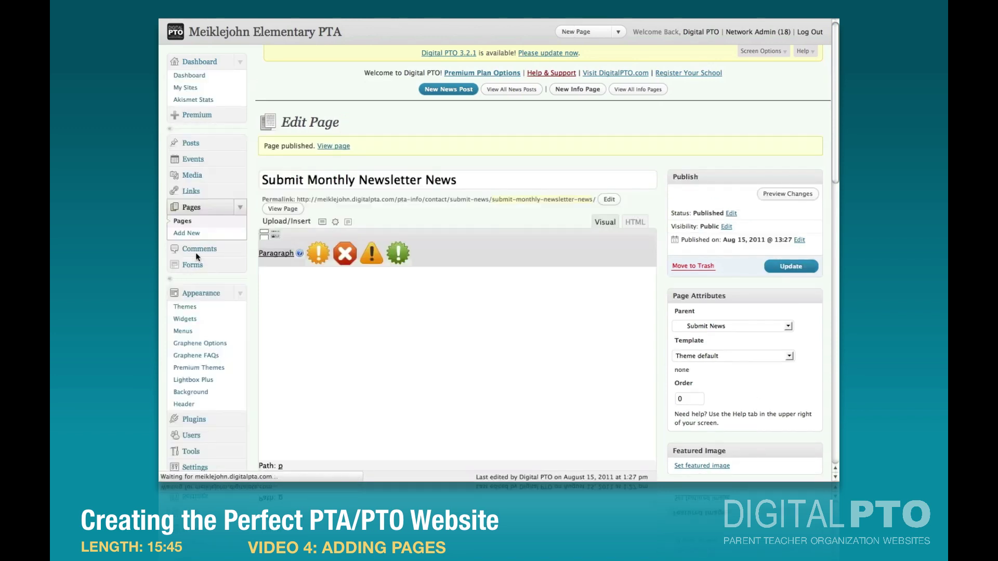
Publish a new page titled "Submit Tuesday Email News" with Submit News as its parent
left_click(185, 233)
type("Submit Tuesday Email News")
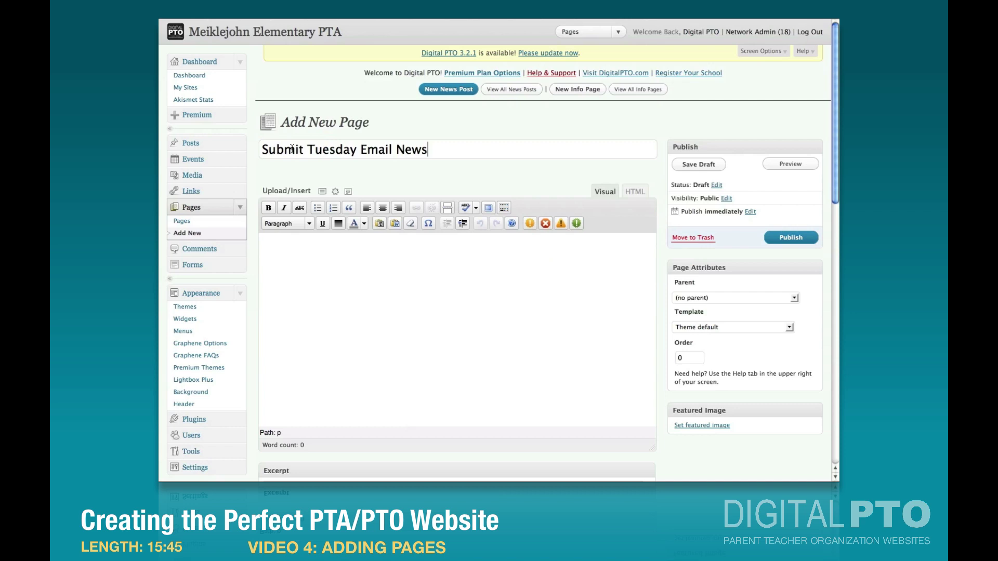
left_click(712, 299)
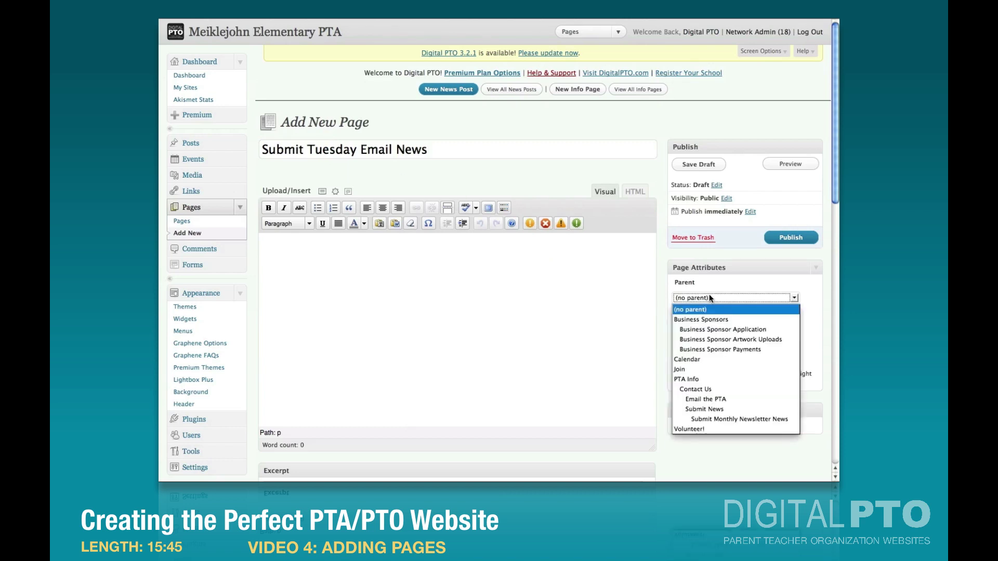
left_click(729, 407)
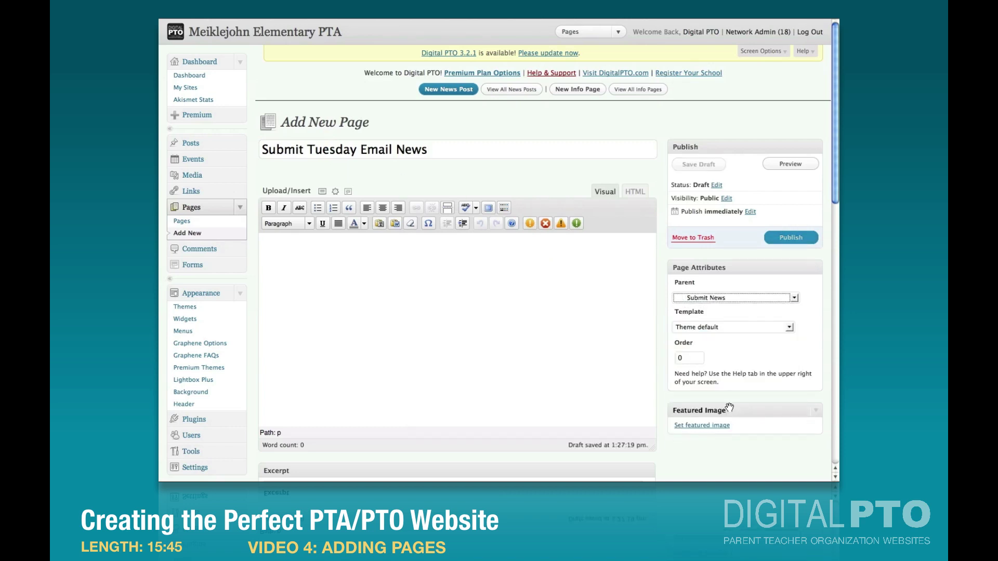
left_click(790, 238)
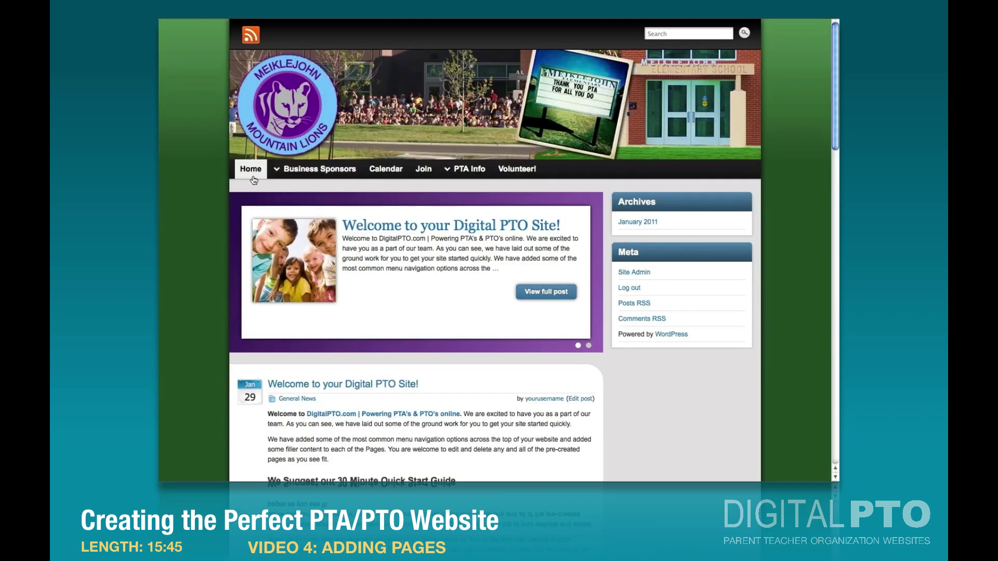
Reload the public site's home page and check the subpages nested under PTA Info, Contact Us and Submit News
left_click(252, 171)
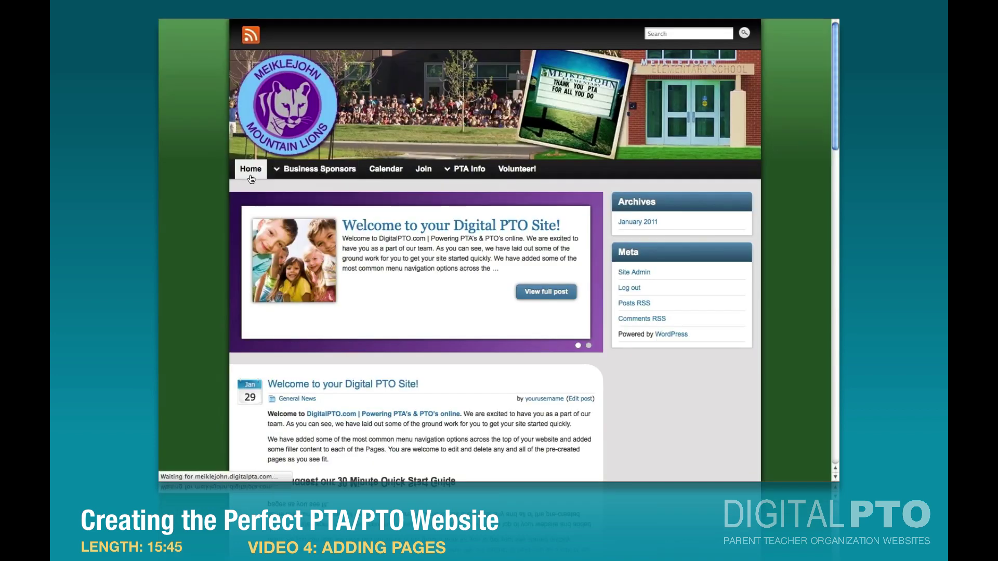
mouse_move(467, 169)
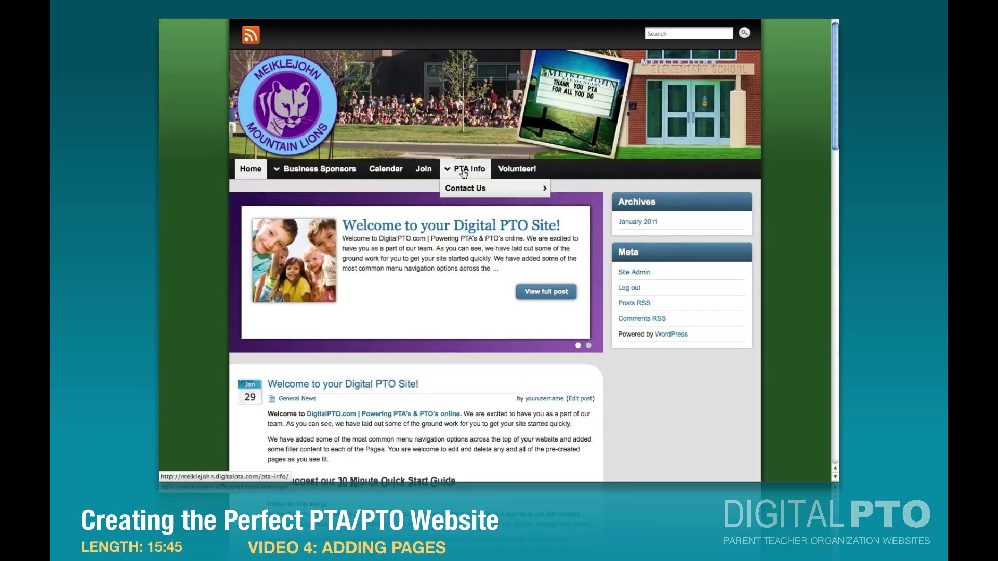
mouse_move(465, 190)
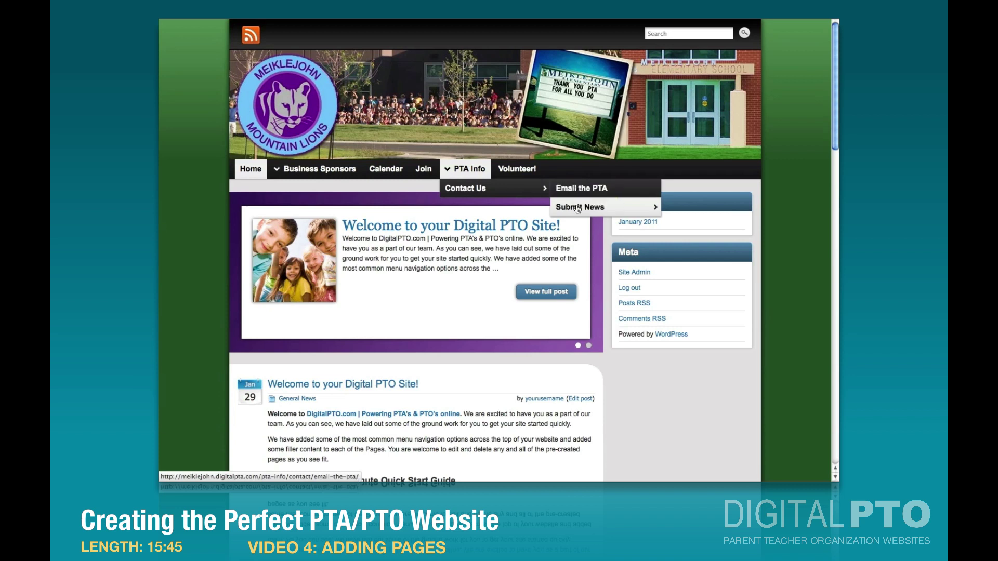
mouse_move(576, 208)
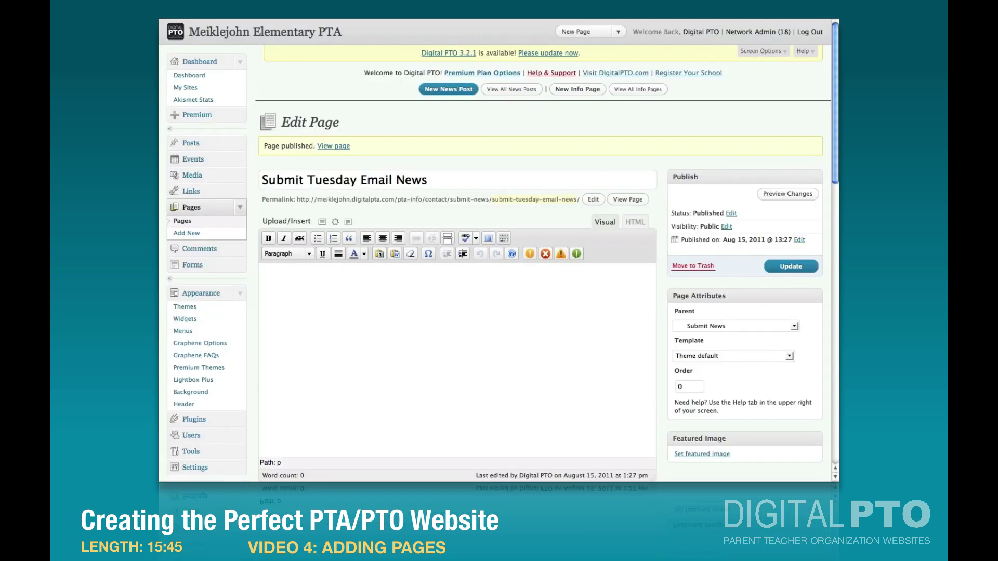
Publish a new page titled "PTA Documents" with PTA Info as its parent
left_click(207, 233)
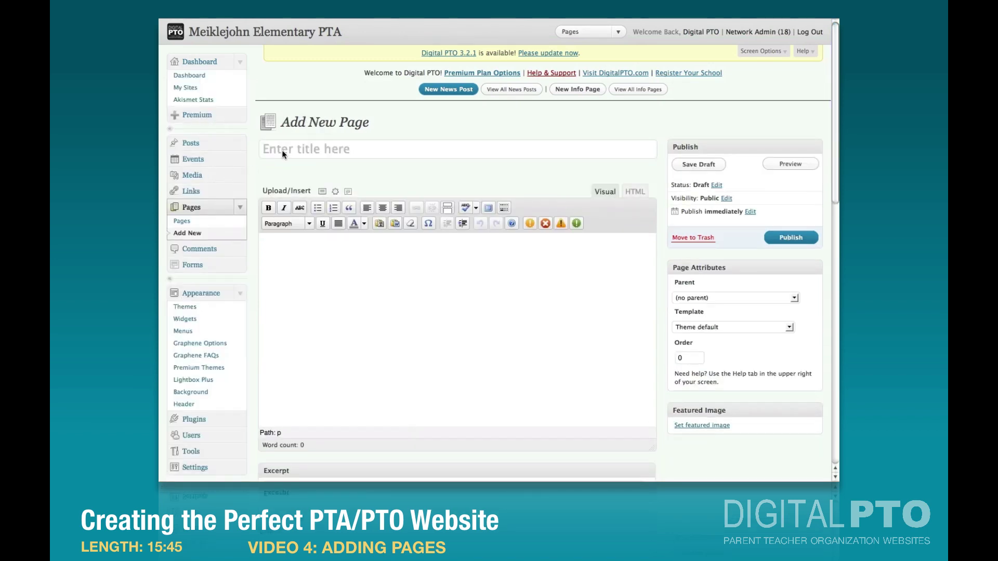
left_click(283, 151)
type("PTA Documents")
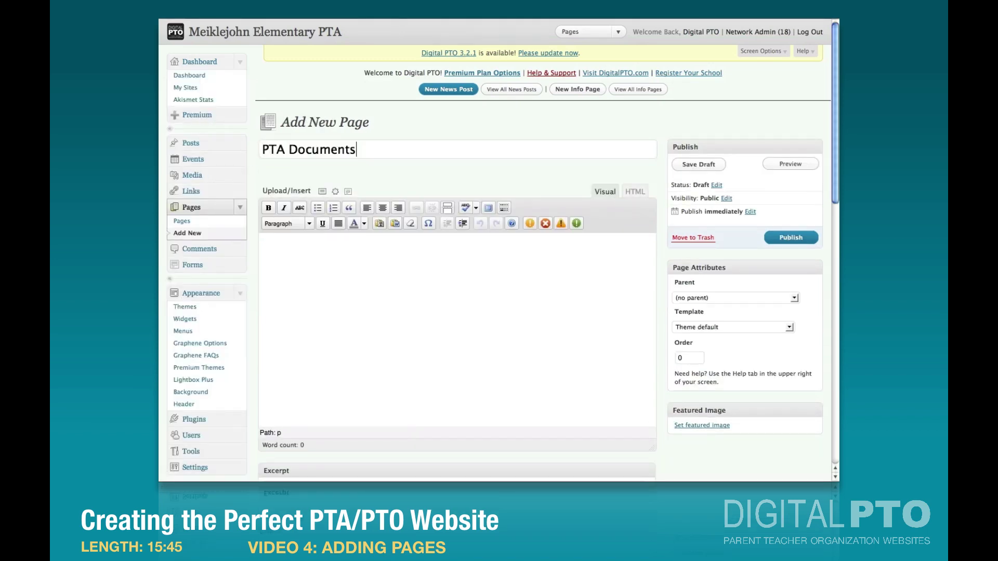
left_click(685, 296)
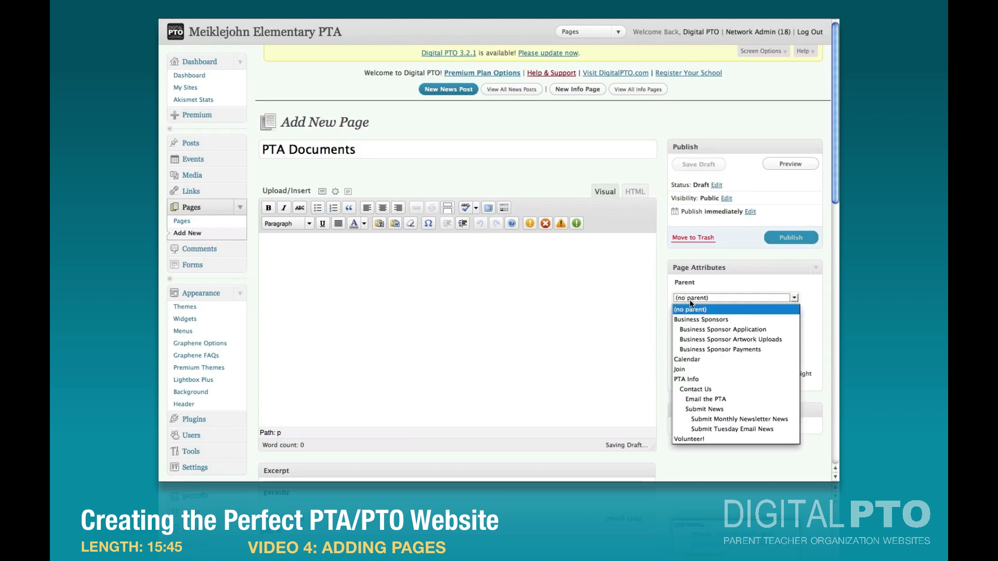
left_click(701, 378)
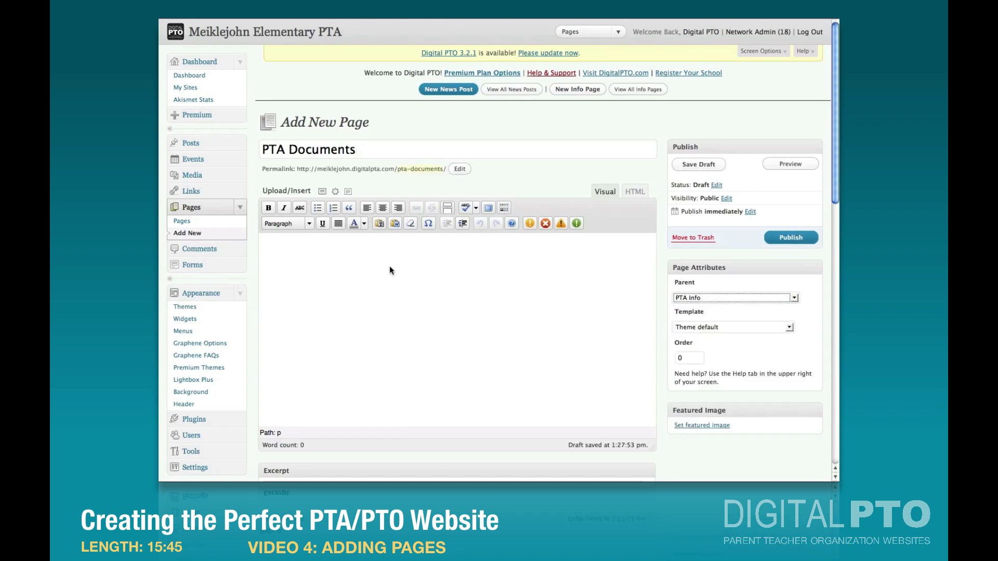
left_click(379, 277)
left_click(793, 238)
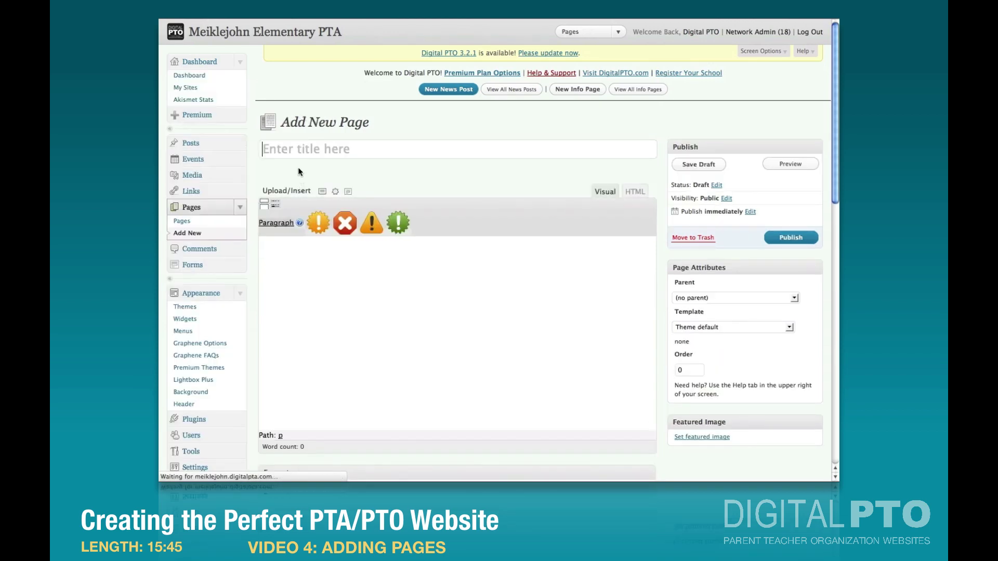
Publish a new page titled "PTA Officers & Board Members" with PTA Info as its parent
left_click(288, 152)
type("PTA Officers & Board Members")
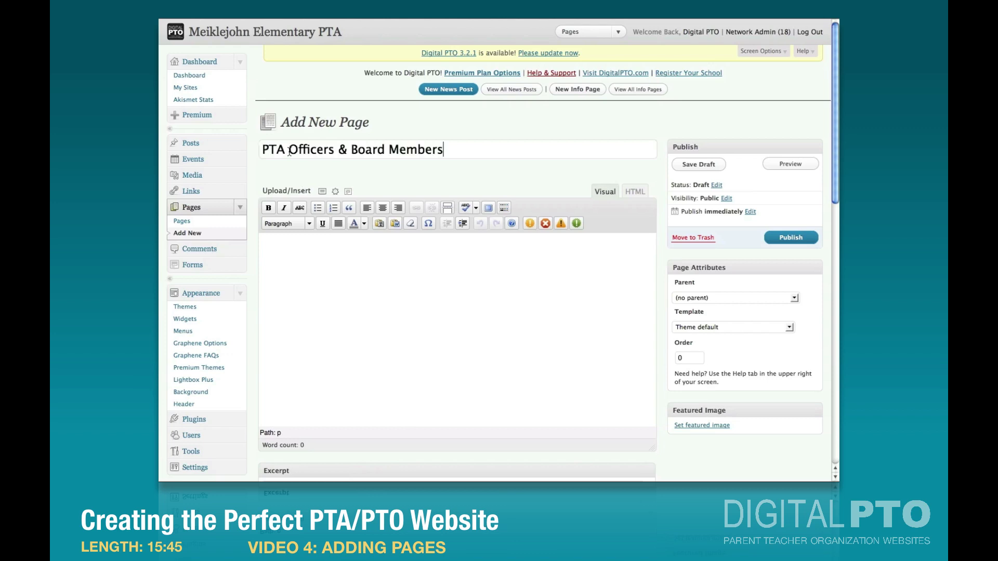
left_click(716, 298)
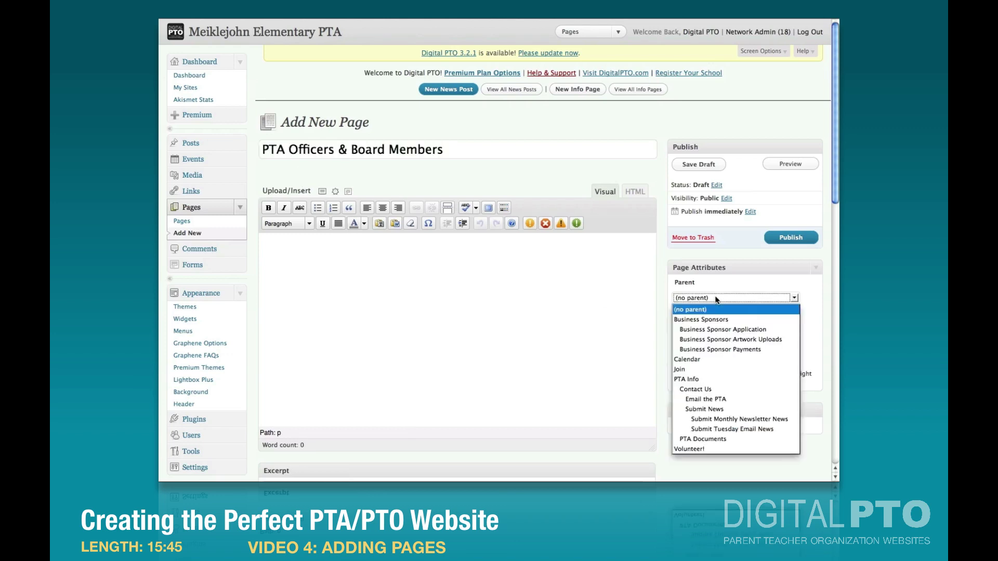
left_click(726, 382)
left_click(791, 237)
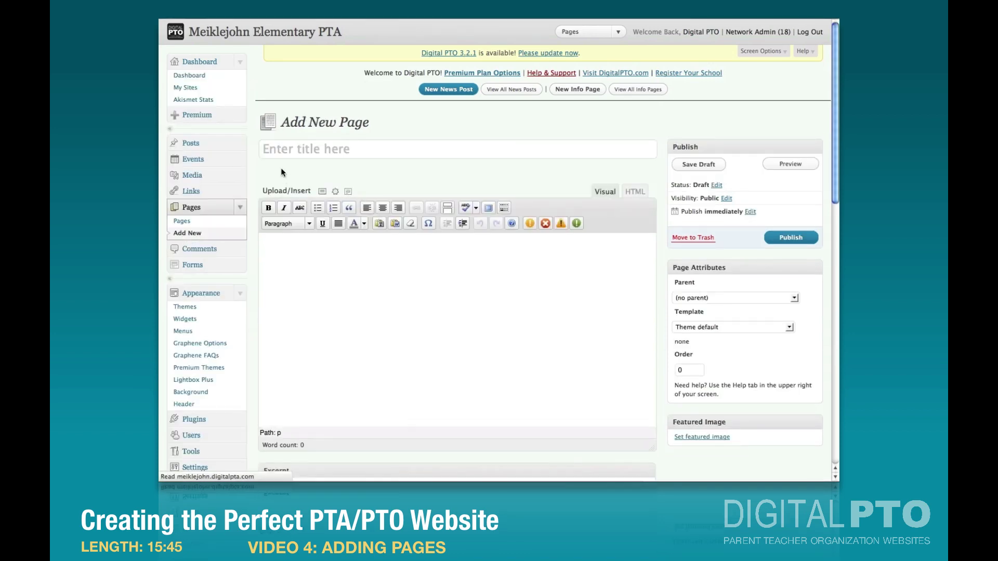
Publish a new page titled "So what does the PTA do for Meiklejohn?" with PTA Info as its parent
left_click(273, 152)
type("So what does the PTA do for Meiklejohn?")
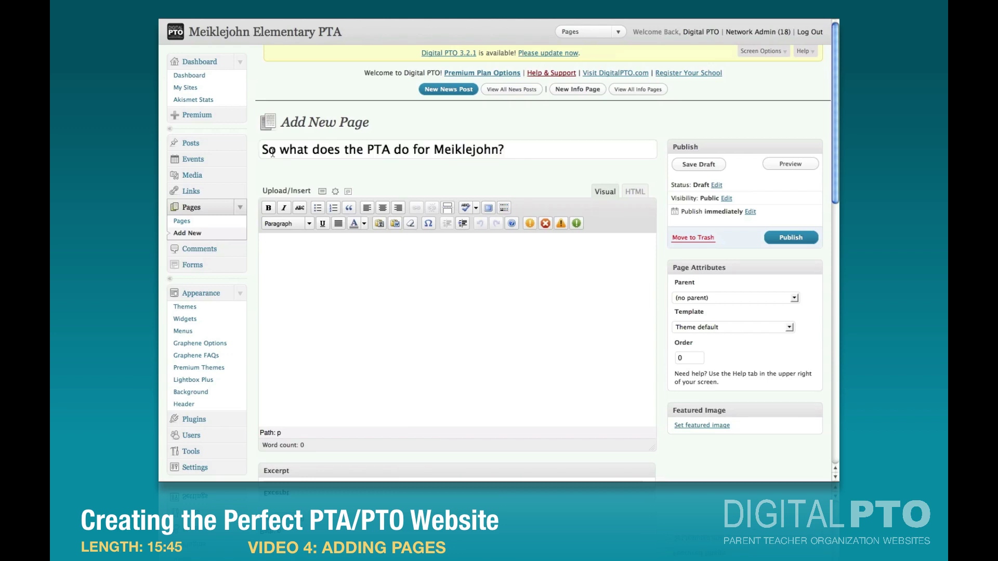
left_click(727, 298)
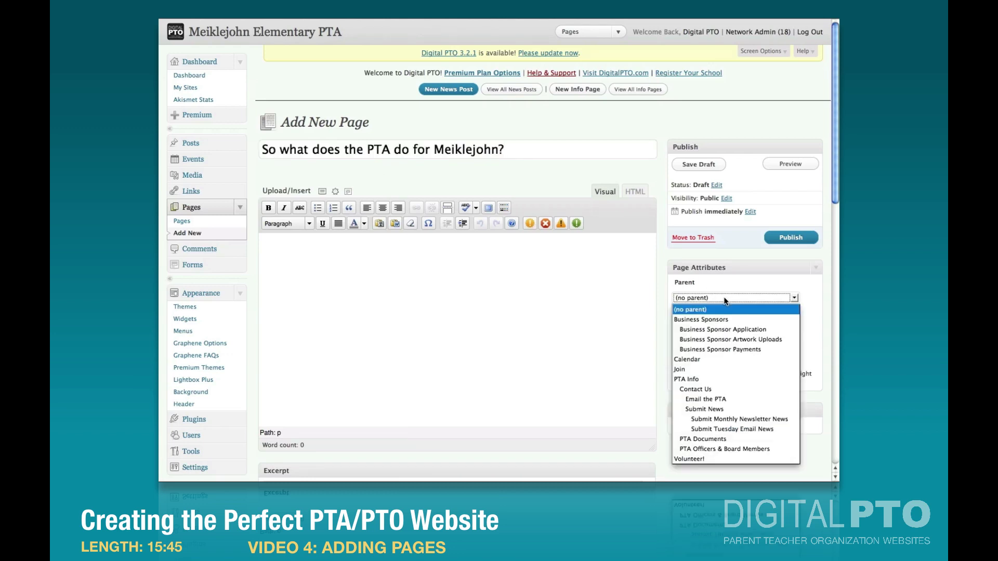
left_click(722, 380)
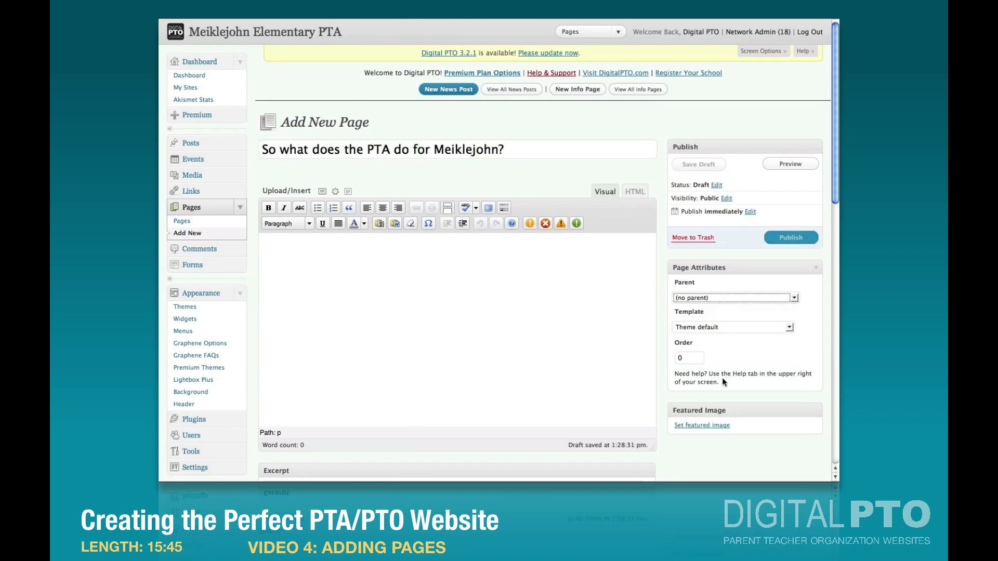
left_click(782, 239)
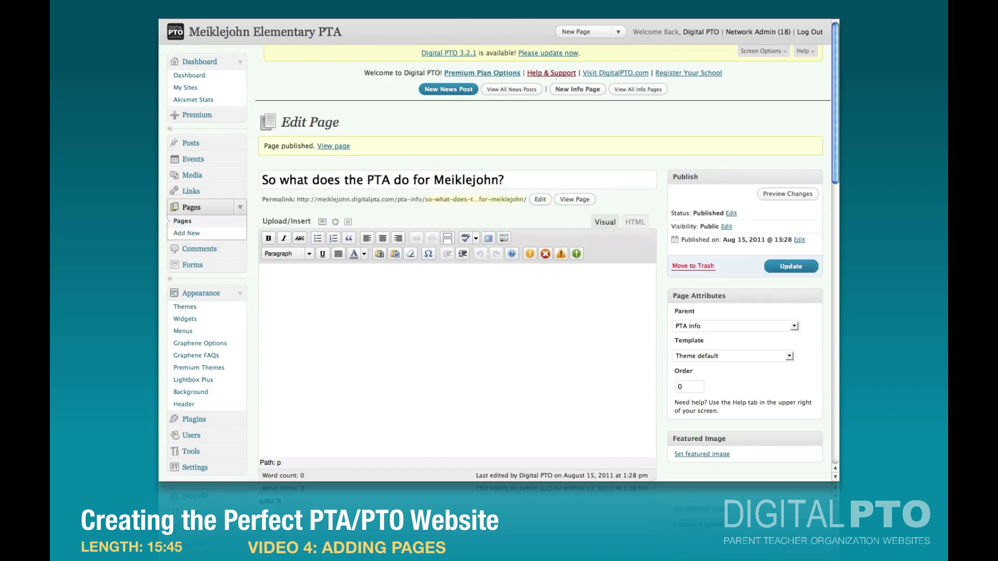
Review the page hierarchy in the site's page list and check the PTA Info subpages on the public home page
left_click(178, 222)
scroll(299, 260, "down", 3)
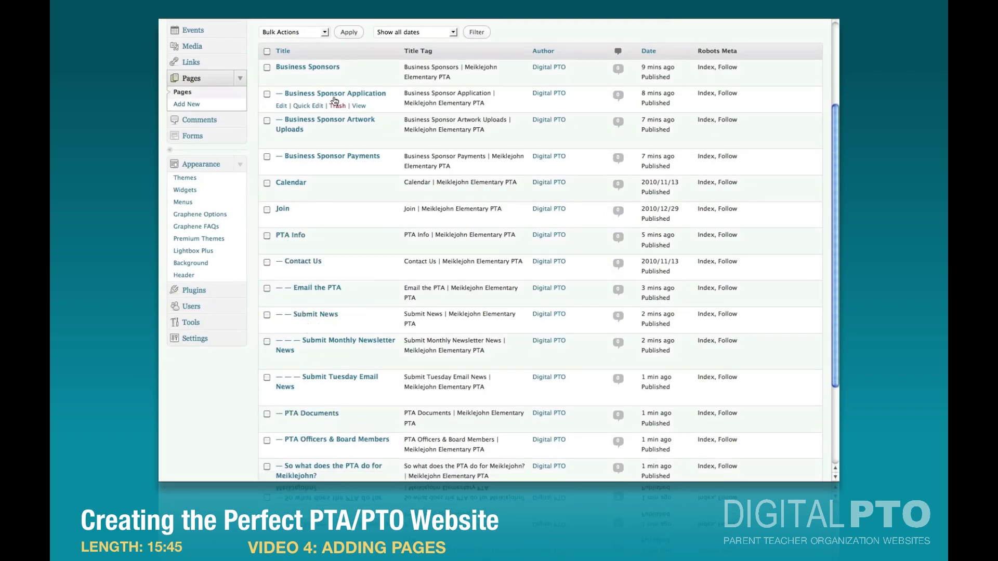
scroll(328, 83, "up", 3)
left_click(275, 32)
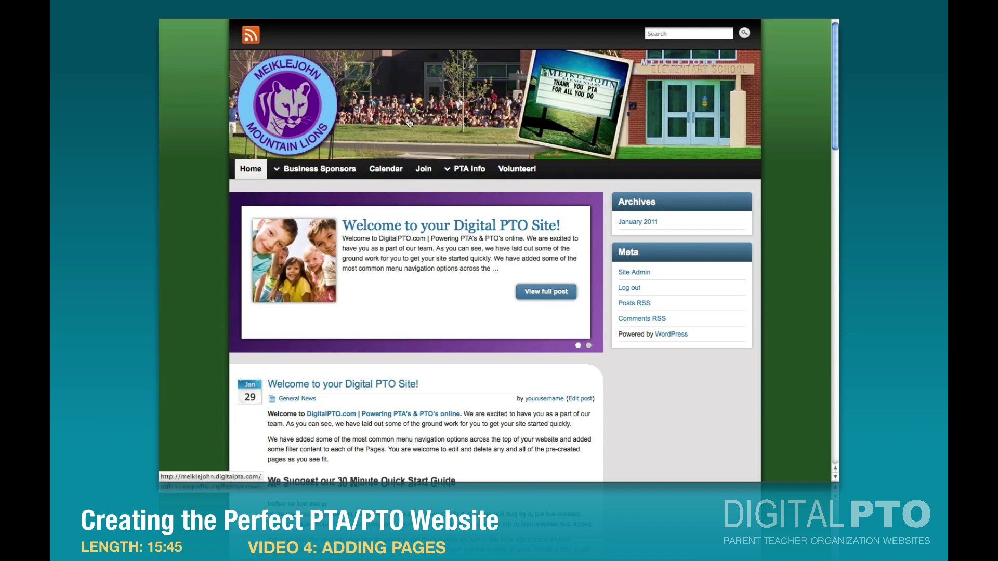
mouse_move(469, 169)
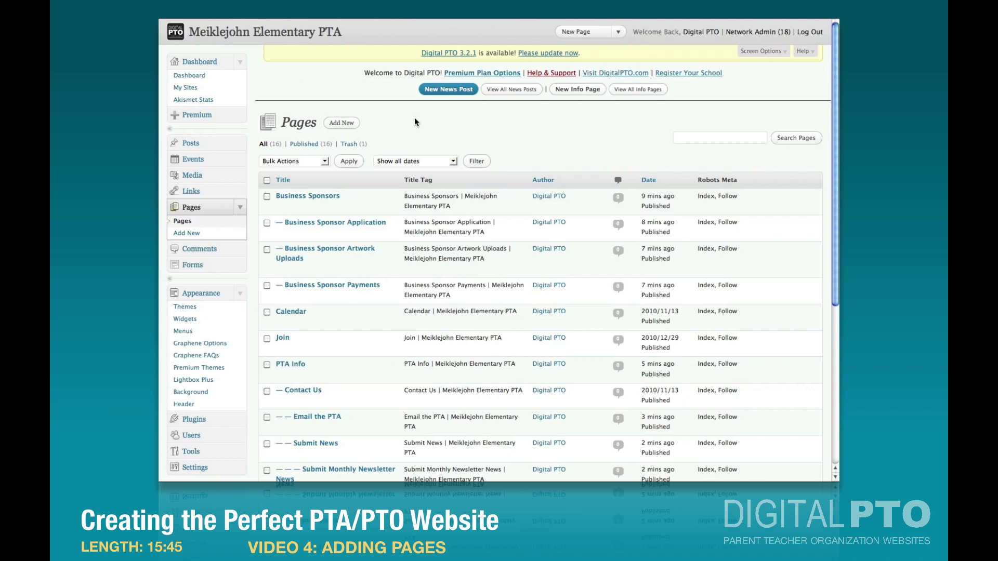
Publish a parentless page titled "PTA Programs, Giving & Events" with two introductory paragraphs on parent involvement and the programs the PTA sponsors
left_click(341, 122)
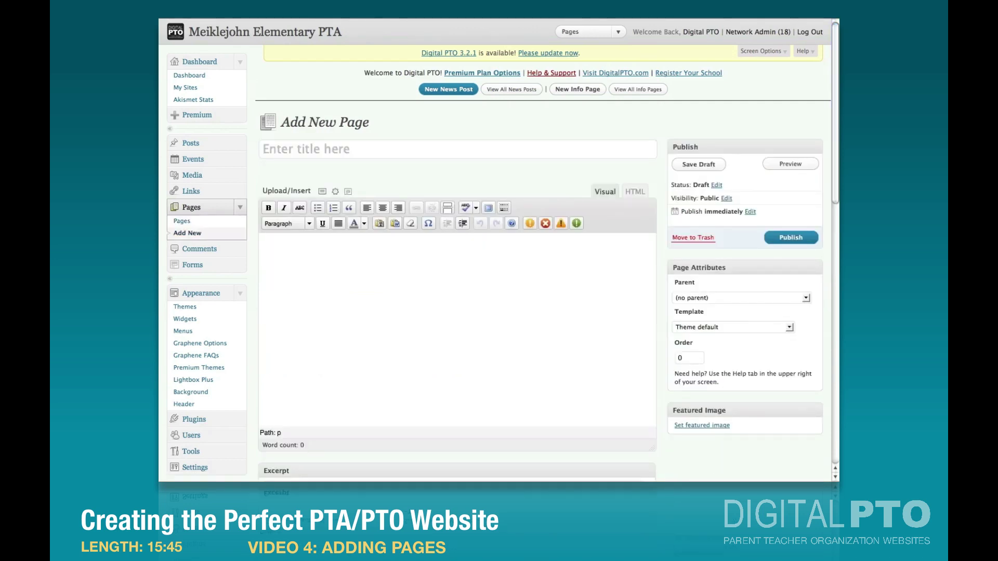
left_click(368, 151)
type("PTA Programs, Giving & Events")
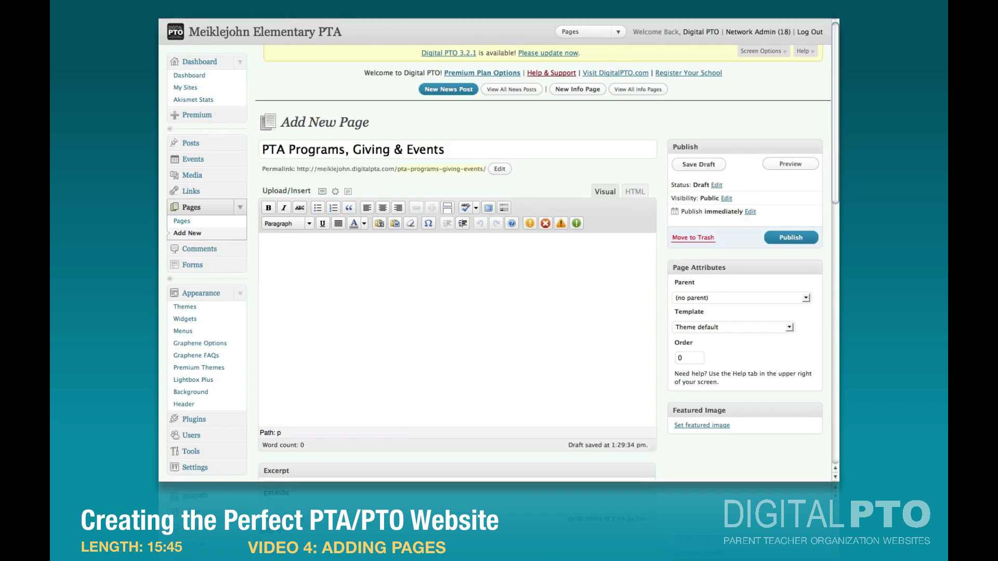
type("The Meiklejohn Elementary School PTA is an extremely active and involved group of parents. Whether you join the PTA, donate to the PTA, participate in PTA events, or volunteer for the PTA, you are helping contribute to the many programs, gifts and opportunities that the PTA provides to the Meiklejohn Students and Faculty.  Below you will find information about many of the programs that the PTA sponsors and plans. Thanks for your involvement in the Meiklejohn PTA!")
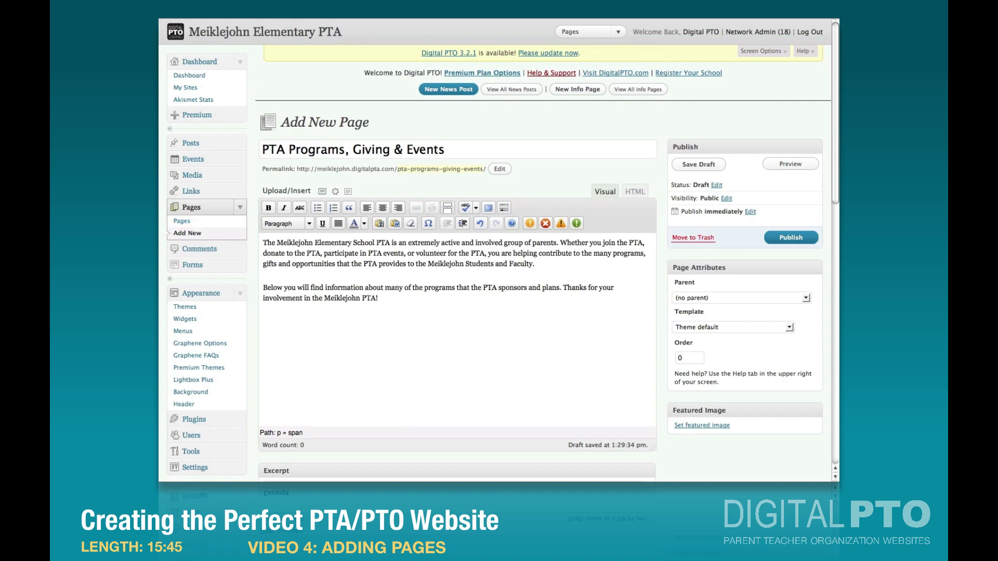
left_click(793, 238)
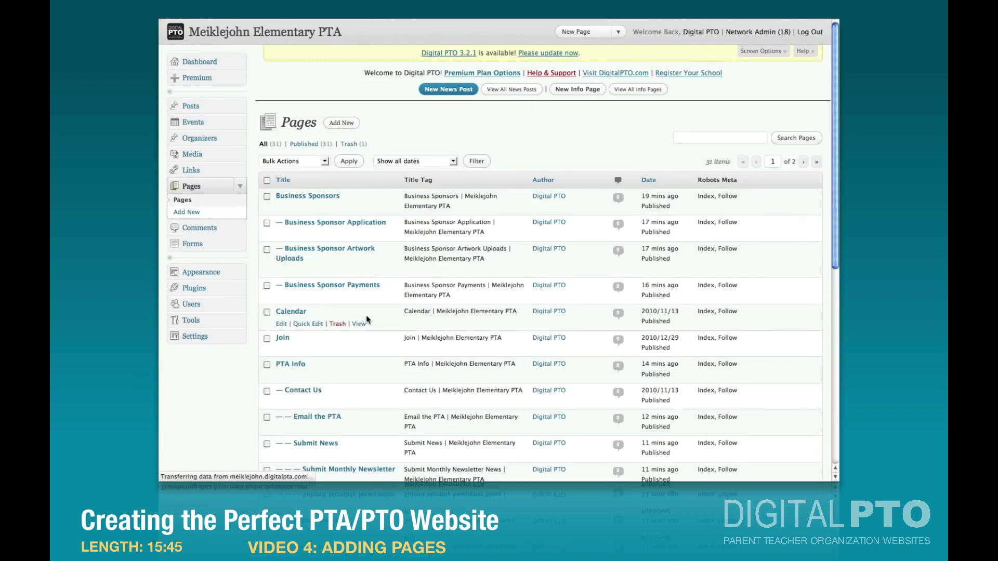
Set the page list to show 100 pages per screen
scroll(367, 319, "down", 10)
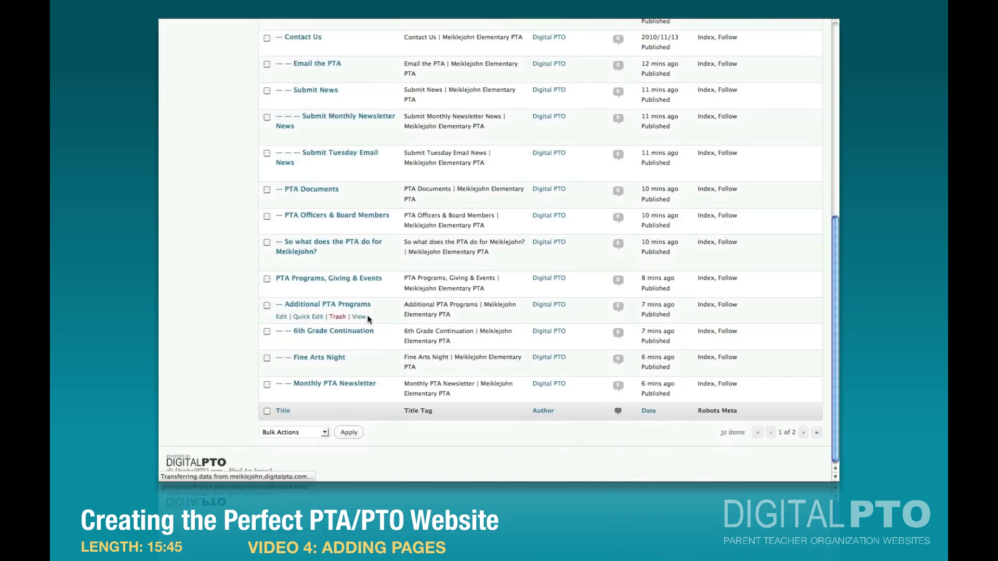
scroll(367, 318, "up", 10)
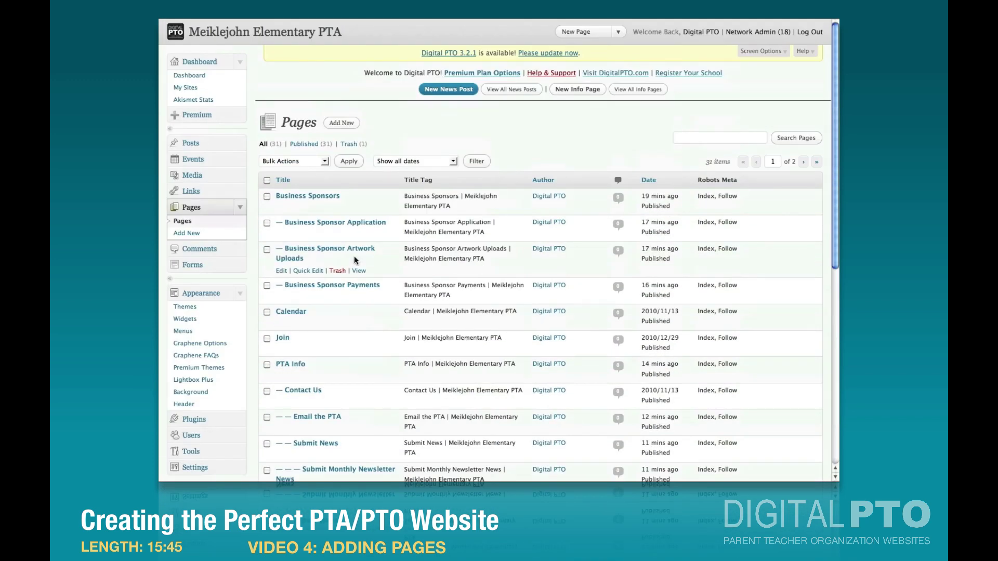
left_click(758, 51)
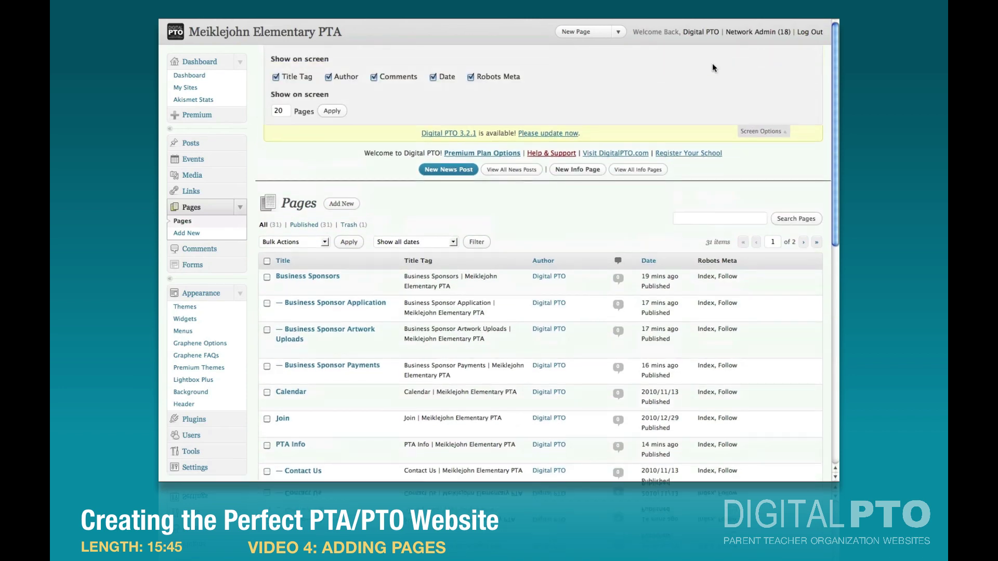
double_click(281, 112)
type("100")
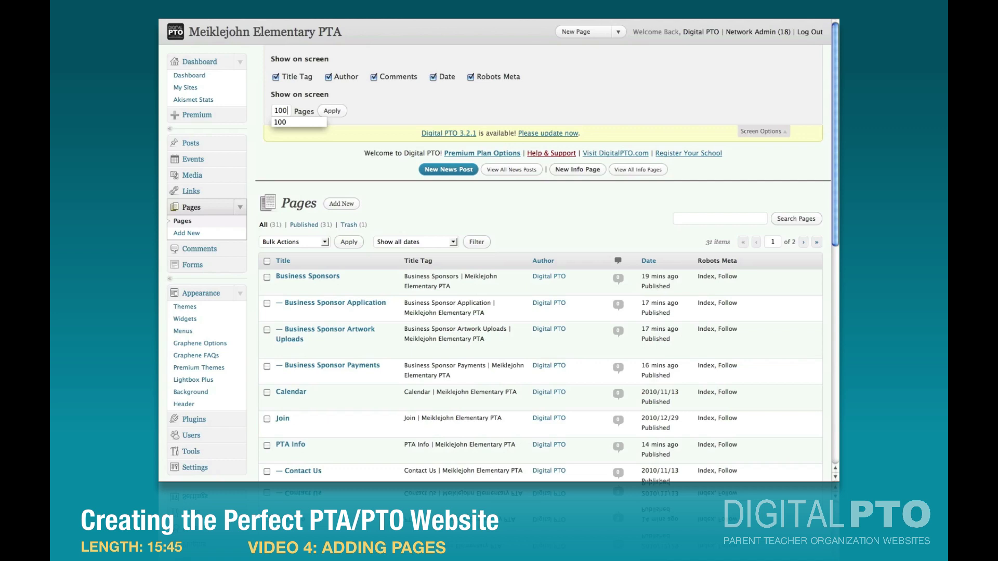
left_click(335, 112)
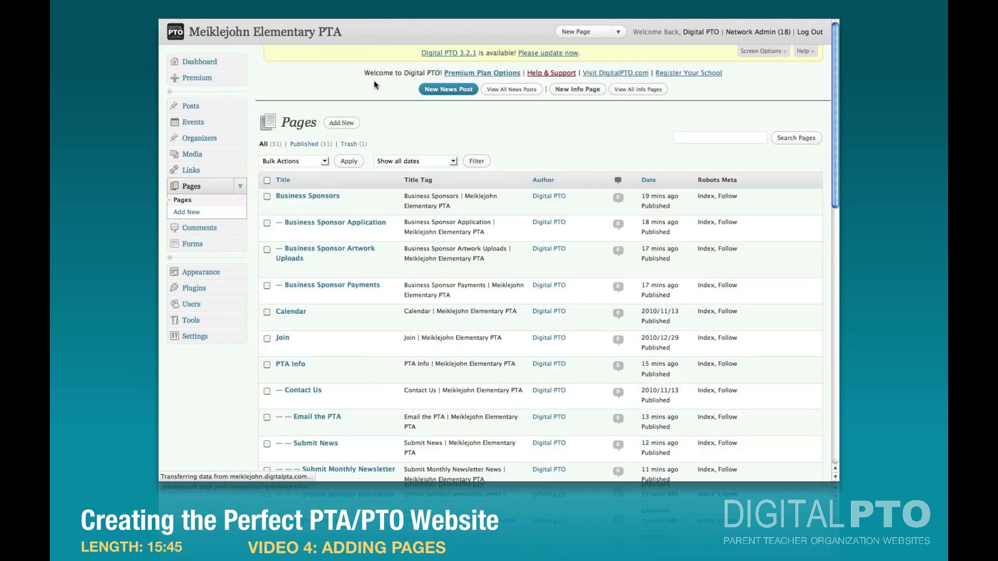
Hide the Comments and Robots Meta columns in the page list
left_click(760, 51)
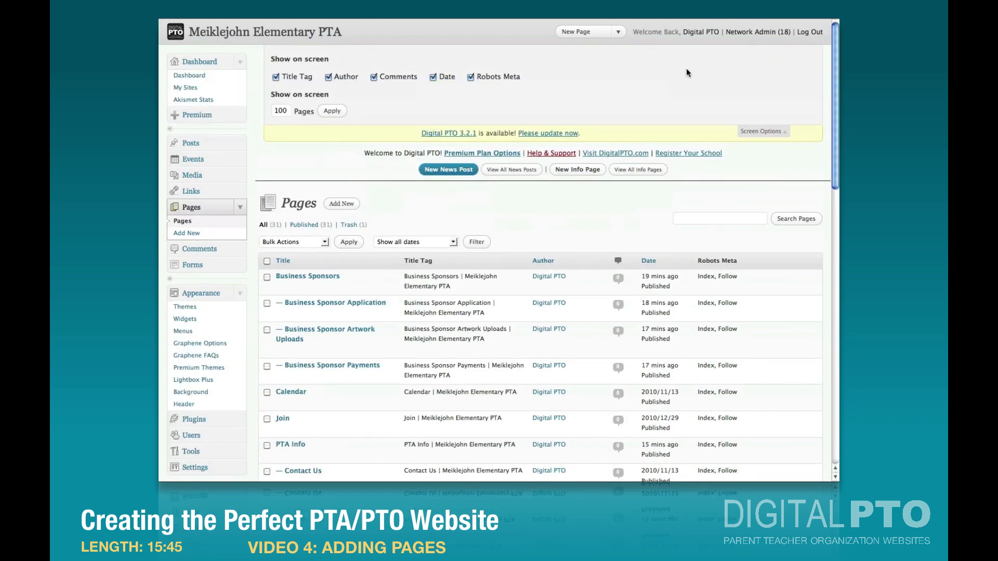
left_click(375, 77)
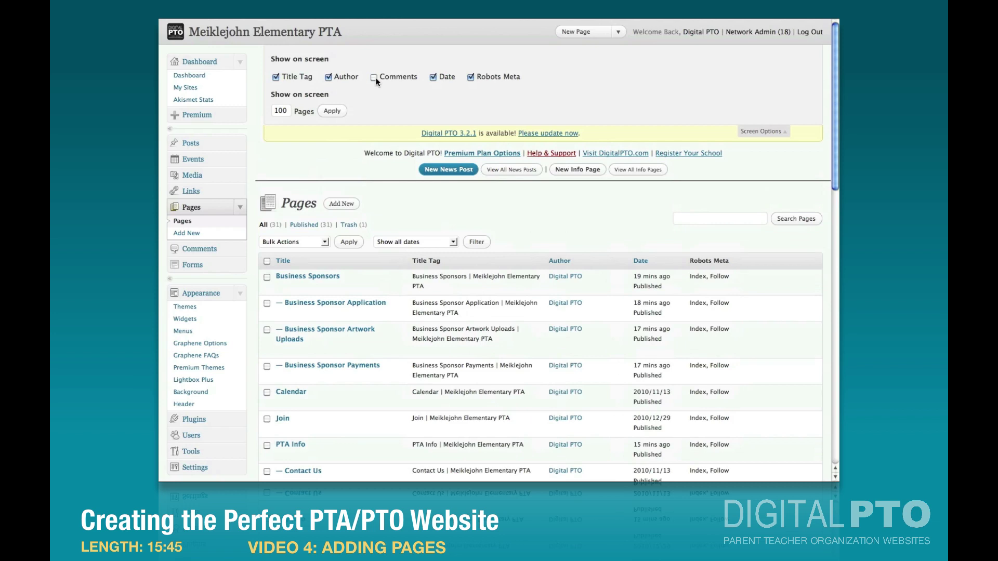
left_click(470, 77)
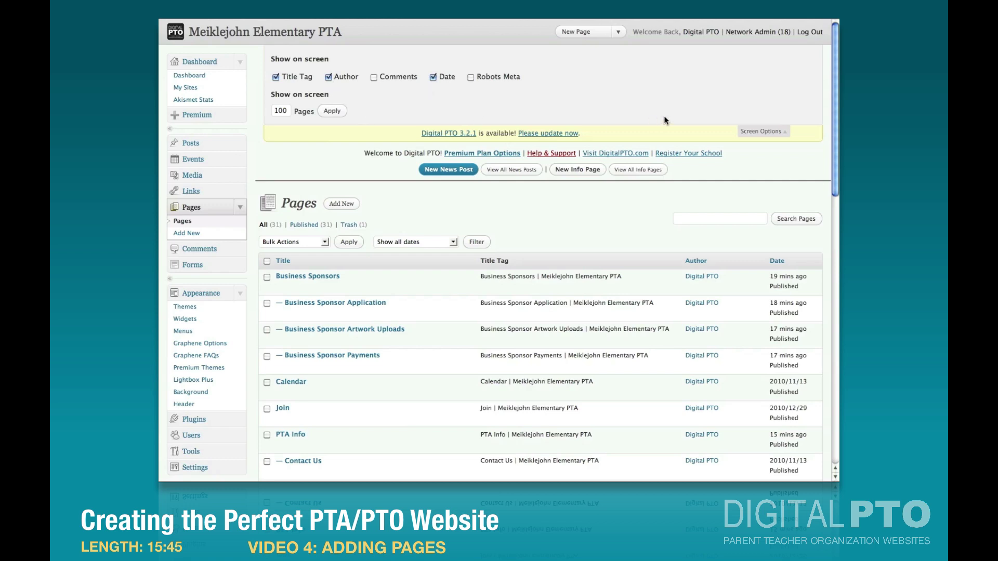
Apply the page list's display settings and review the subpages nested under PTA Programs, Giving & Events
left_click(332, 111)
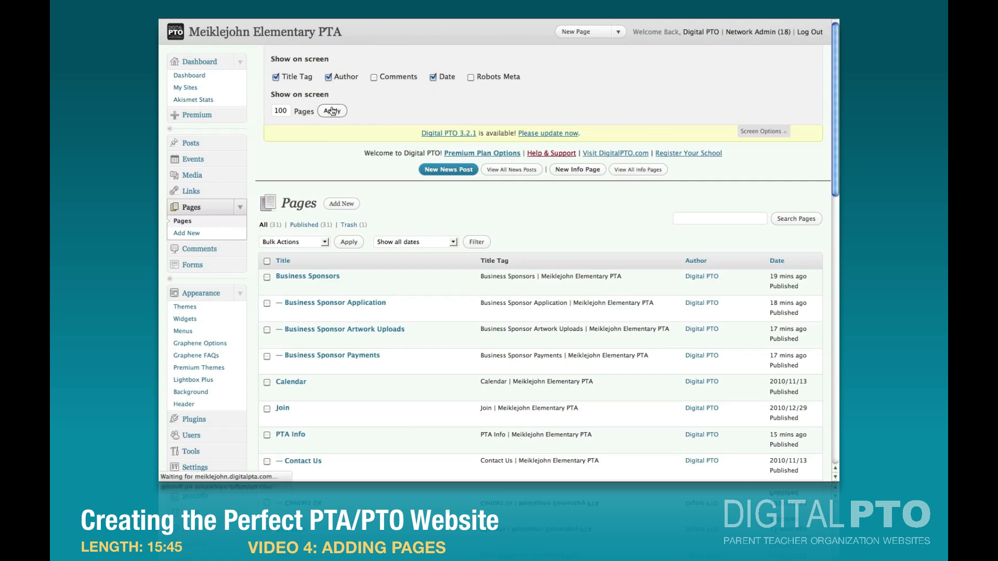
scroll(532, 155, "down", 10)
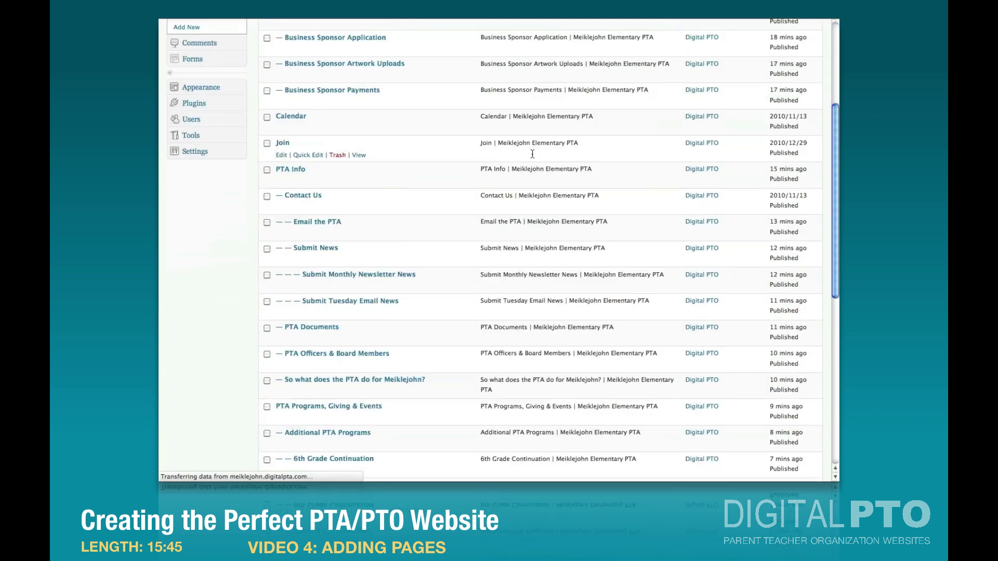
scroll(532, 151, "down", 1)
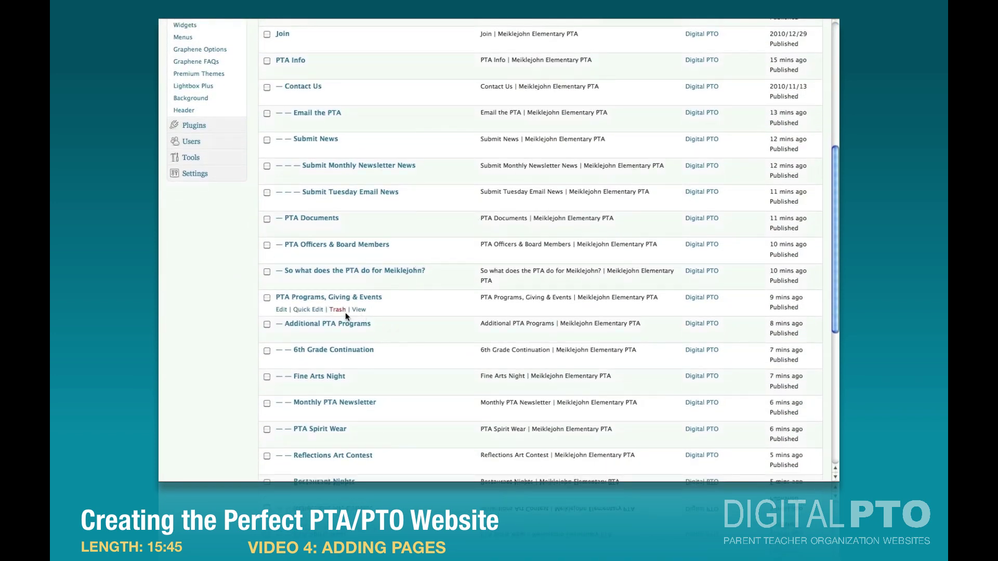
scroll(351, 302, "down", 4)
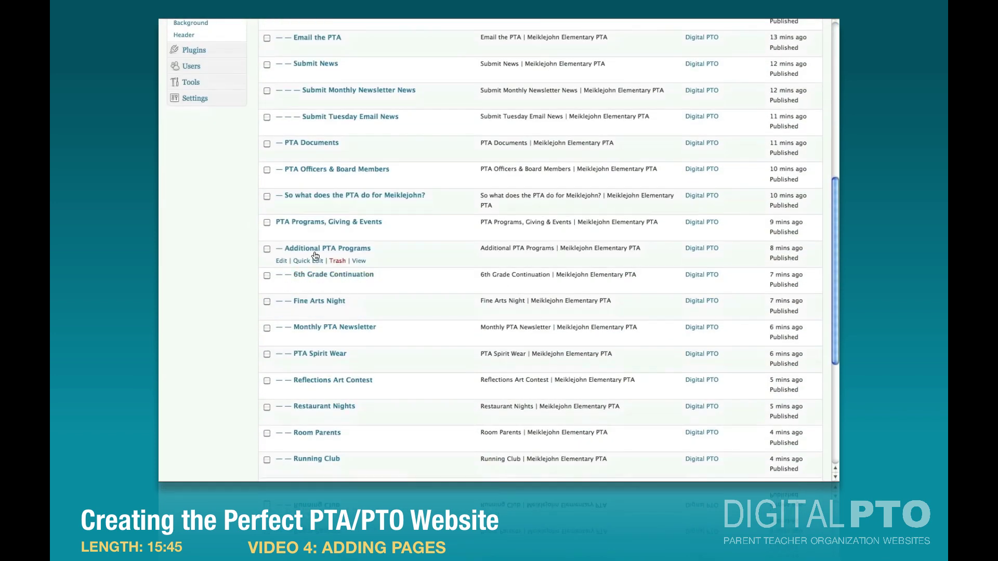
scroll(331, 278, "down", 6)
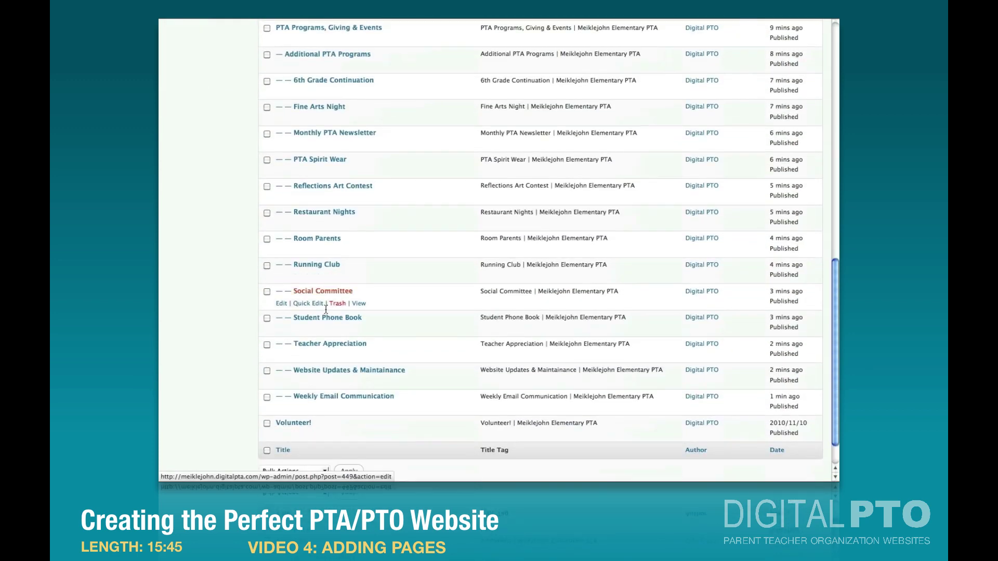
scroll(344, 235, "up", 2)
scroll(344, 235, "up", 10)
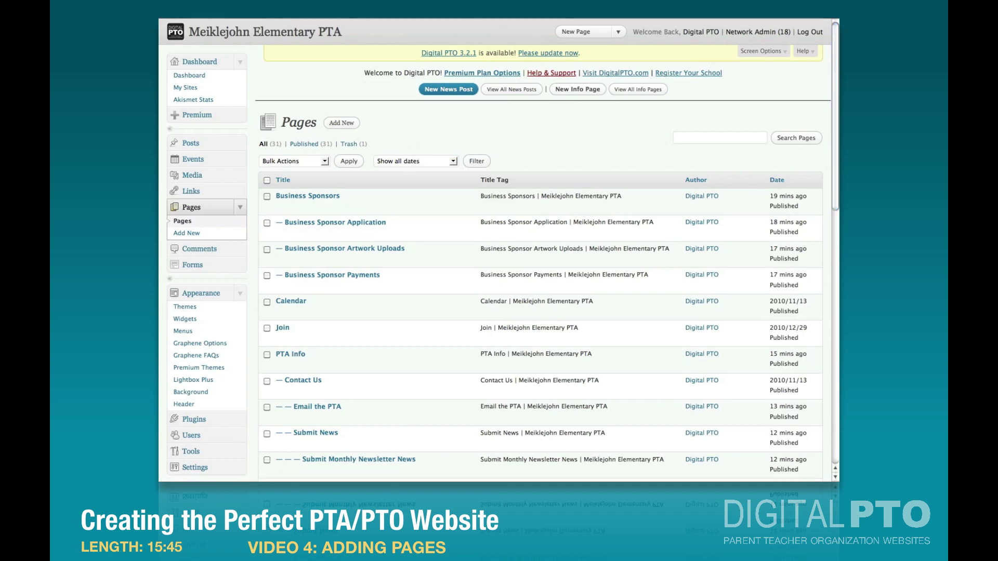
Publish a new page titled "After School Enrichment" with PTA Programs, Giving & Events as its parent
left_click(339, 124)
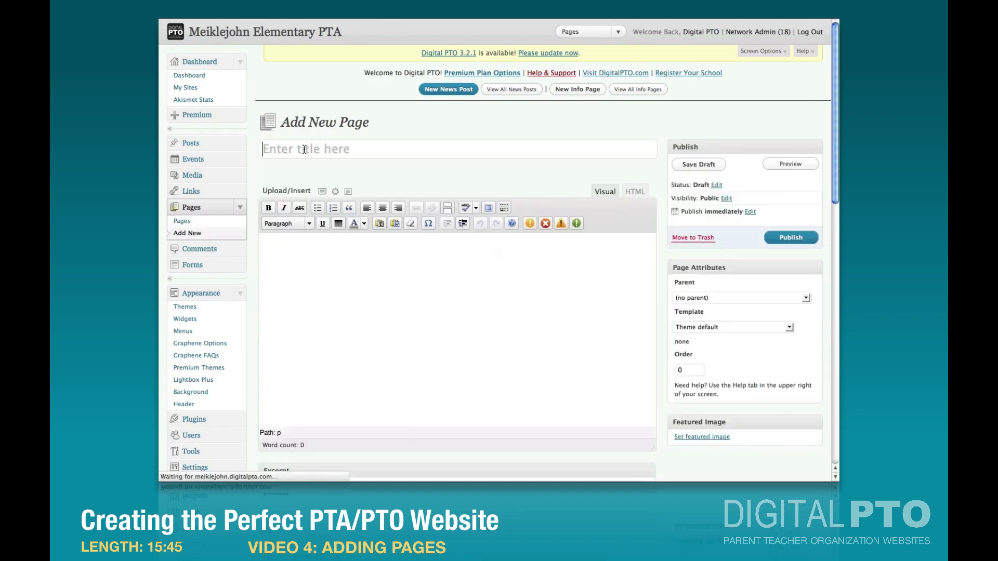
type("After School Enrichment")
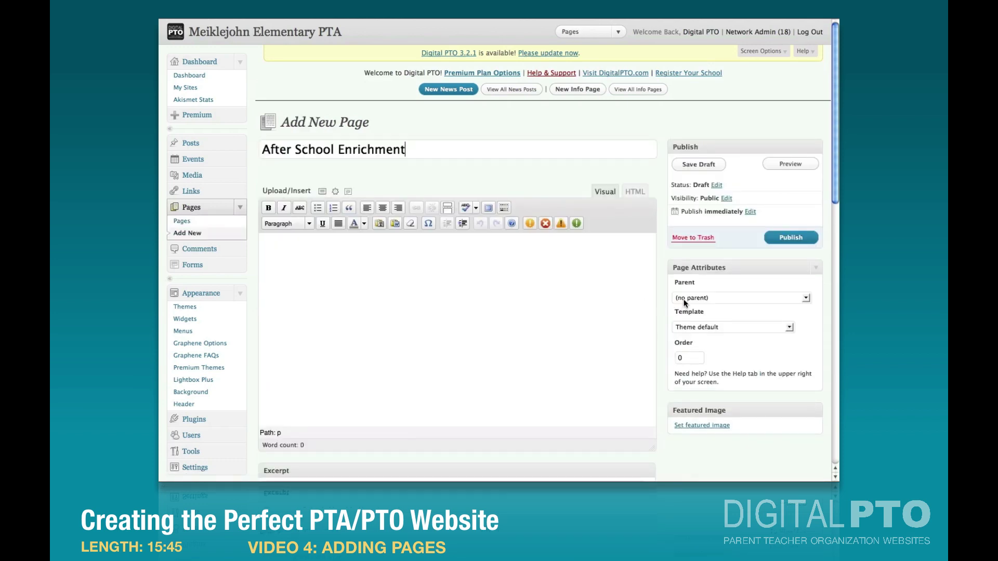
left_click(685, 303)
scroll(710, 381, "down", 2)
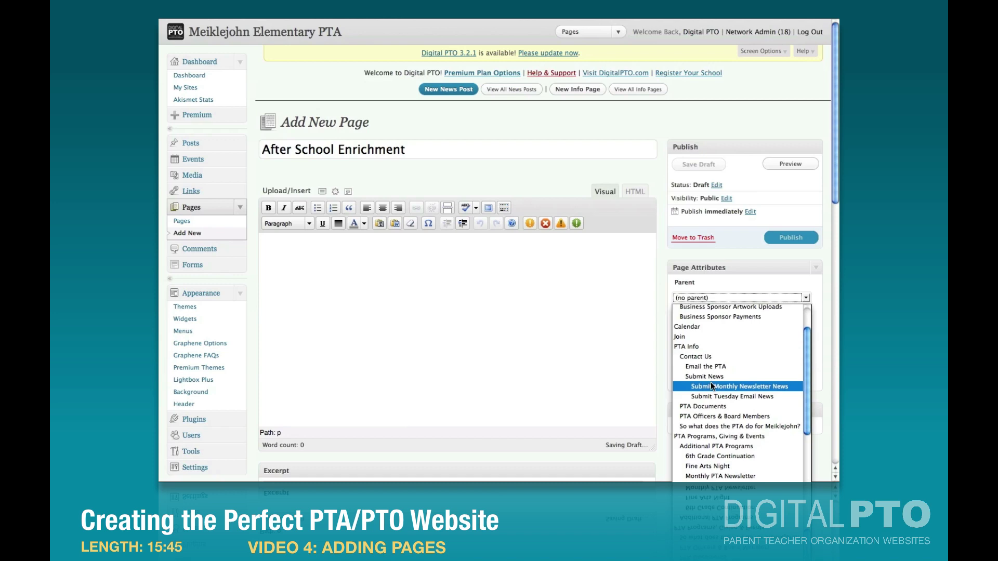
left_click(707, 436)
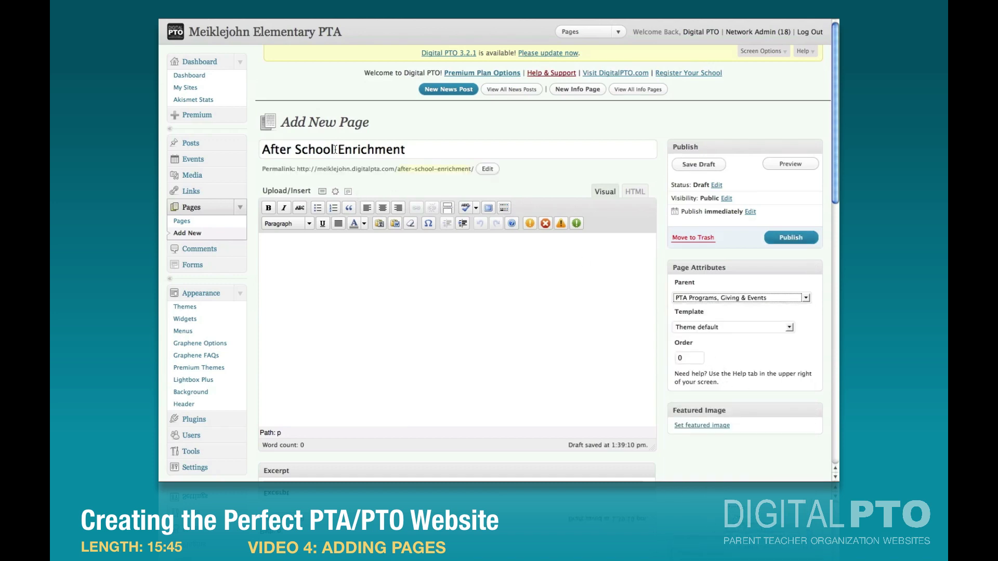
left_click(788, 240)
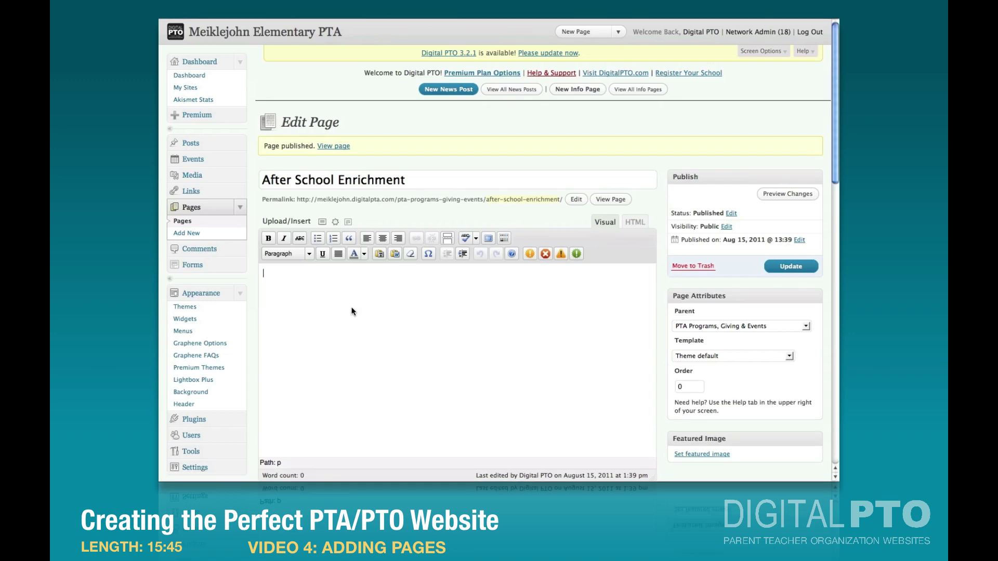
Add the enrichment program and online registration text plus "[warning]Fall 2011 Enrichment Classes Available Soon[/warning]" to After School Enrichment and update the page
type("Meiklejohn's After School Enrichment Program centers around the continuing pursuit of excellence in our school.  This program works to provide quality academic, physical, and social enrichment activities to Meiklejohn students to enhance their preparation for a successful future.  After School Enrichment is one of the many ways that the Meiklejohn PTA supports our school and community.  To simplify the enrollment process, registration for all After School Enrichment classes will be completed online this semester.  To register and pay for Enrichment classes, click on the links below.  [warning]Fall 2011 Enrichment Classes Available Soon[/warning]")
scroll(343, 317, "up", 10)
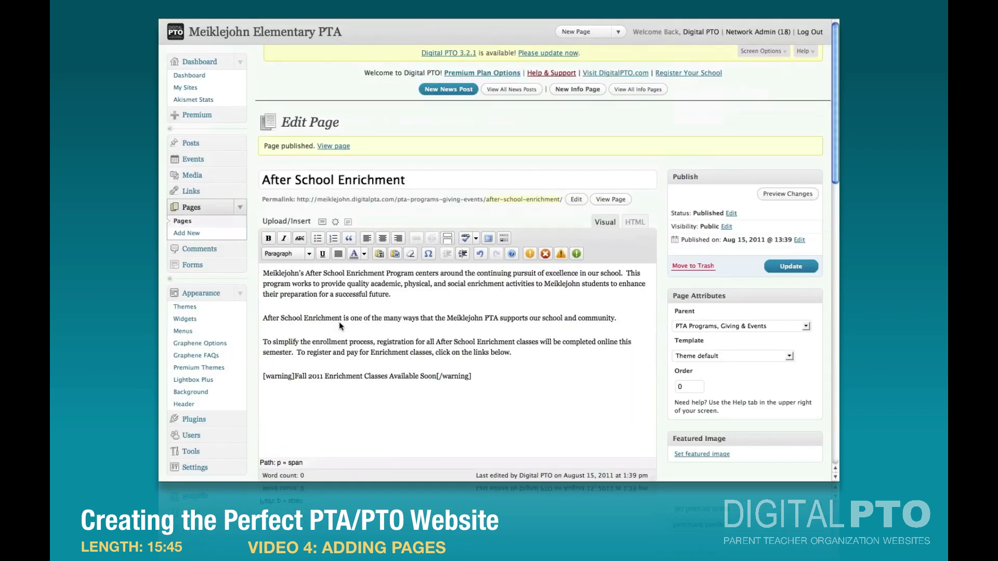
left_click(788, 268)
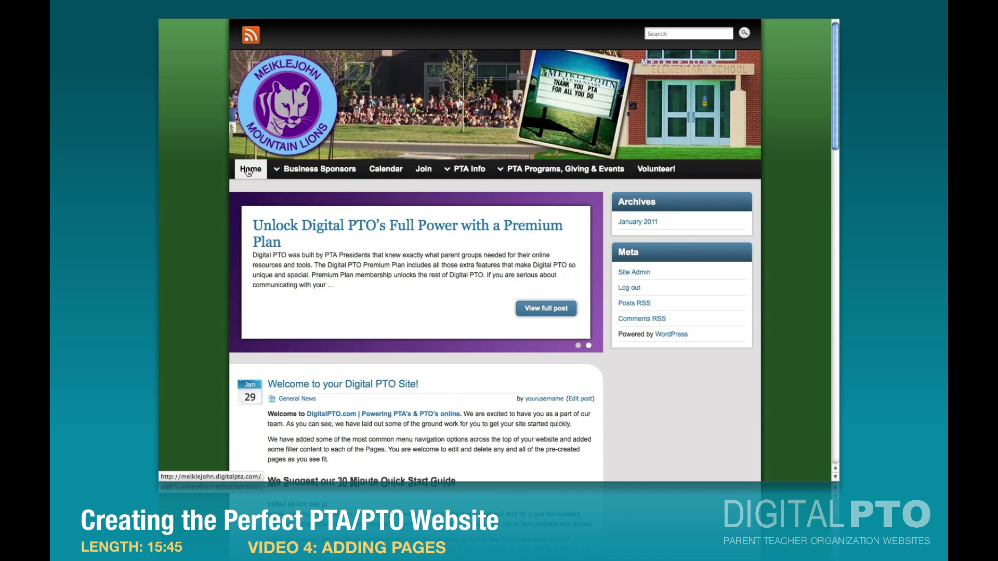
Reload the public home page and view the After School Enrichment page under PTA Programs, Giving & Events
left_click(249, 171)
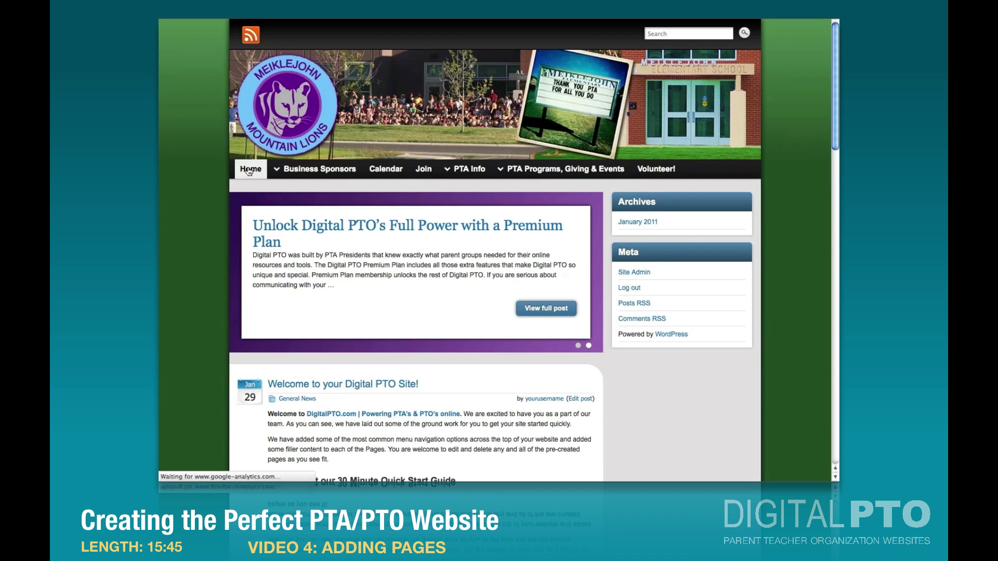
mouse_move(528, 172)
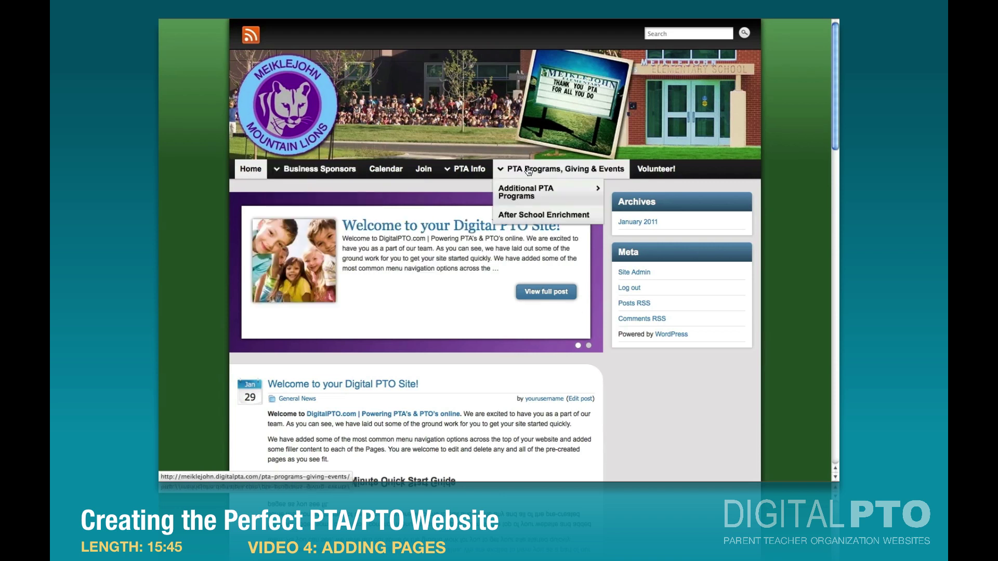
left_click(525, 216)
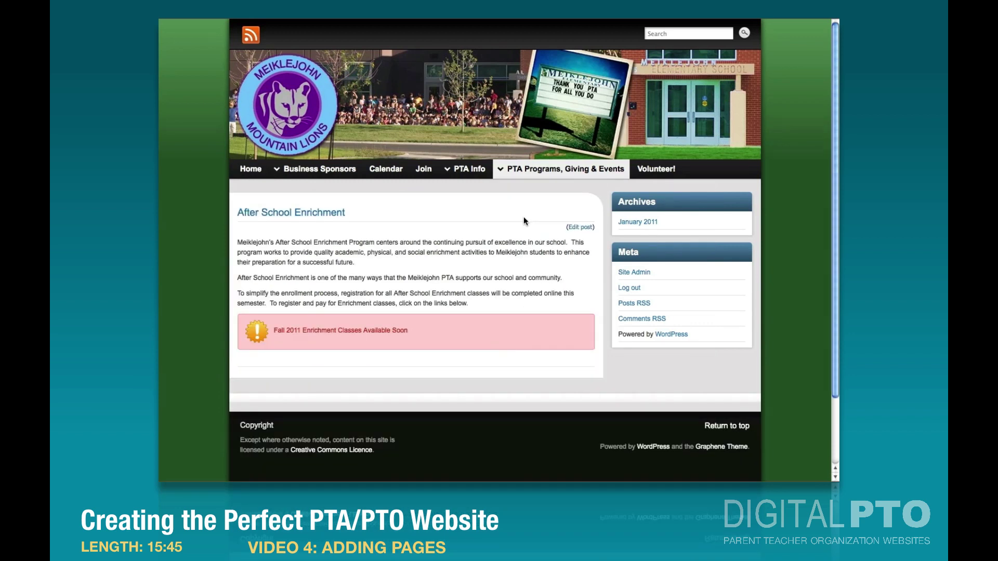
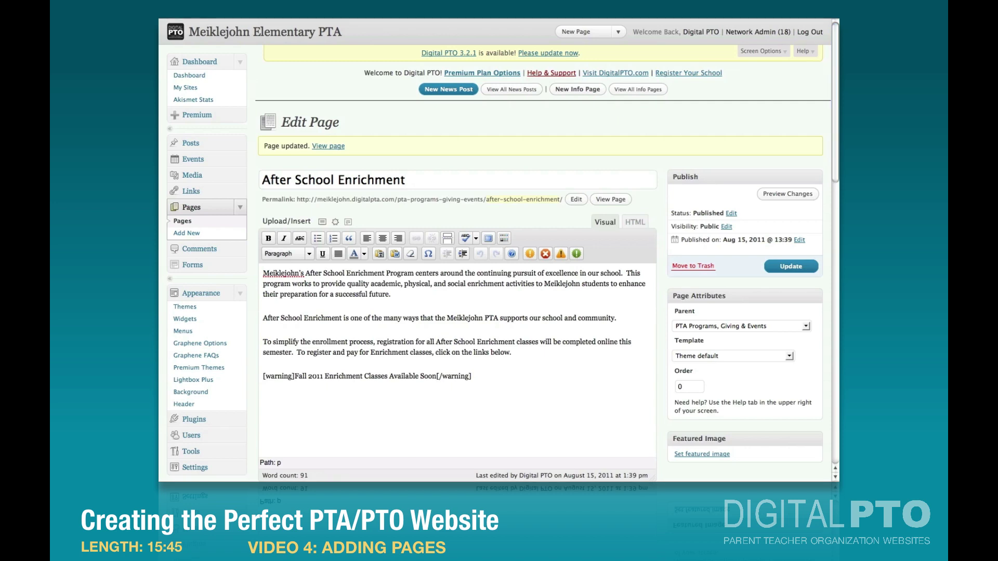
Publish a new page titled "Fall 2011 Class Descriptions" with After School Enrichment as its parent
left_click(186, 233)
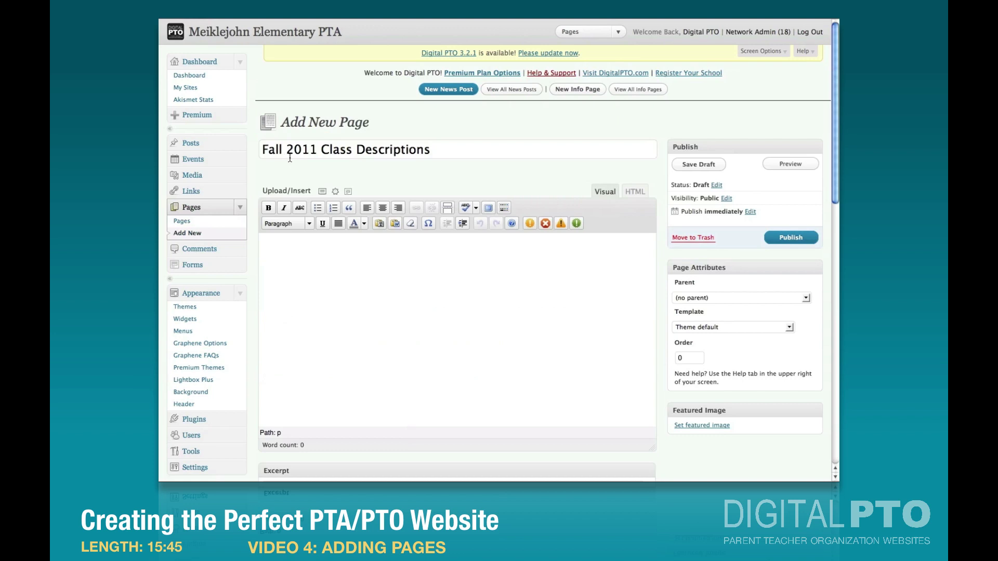
left_click(695, 298)
scroll(710, 394, "down", 5)
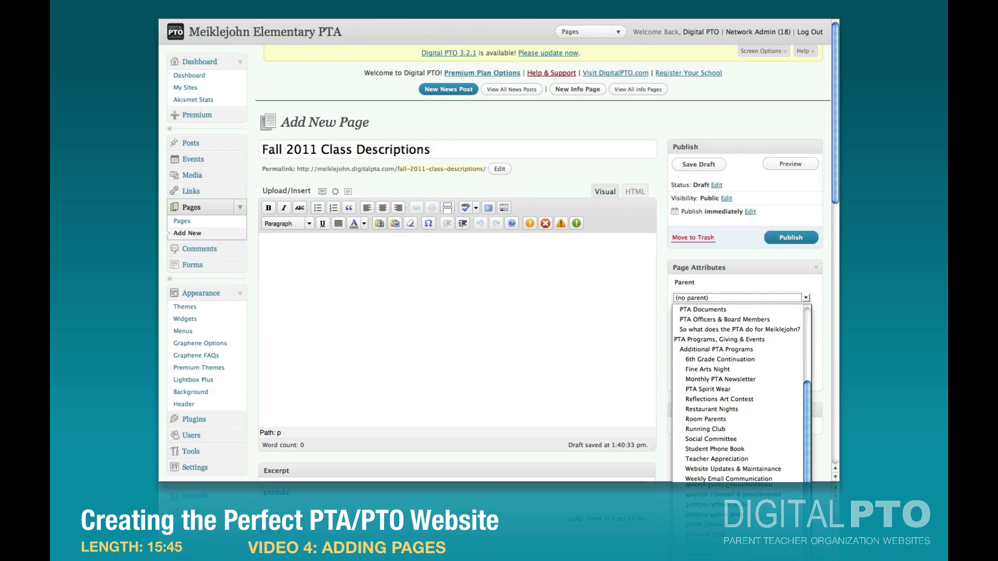
left_click(717, 449)
left_click(789, 239)
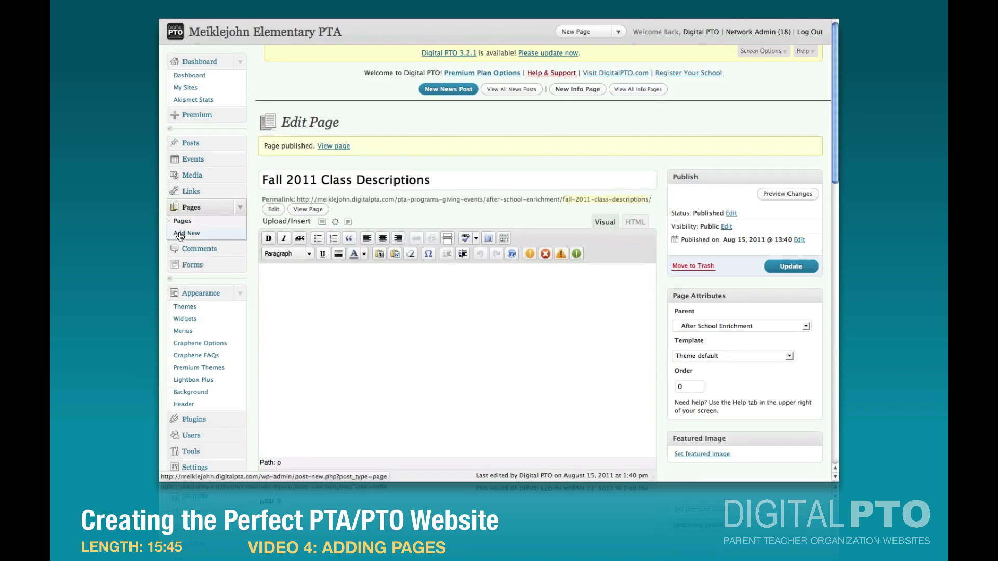
Publish a new page titled "Sign Up for After School Enrichment" with After School Enrichment as its parent
left_click(180, 236)
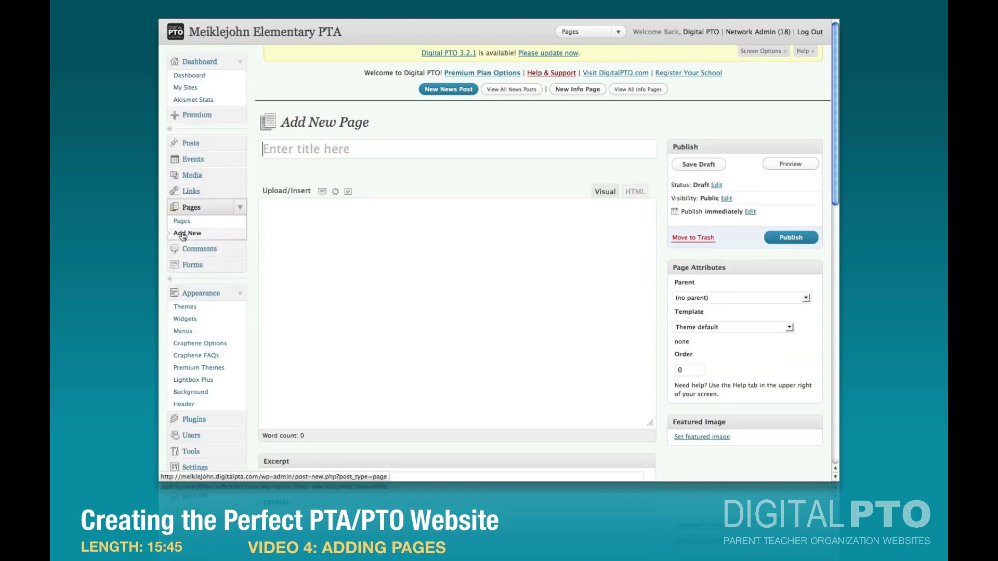
left_click(287, 156)
type("Sign Up for After School Enrichment")
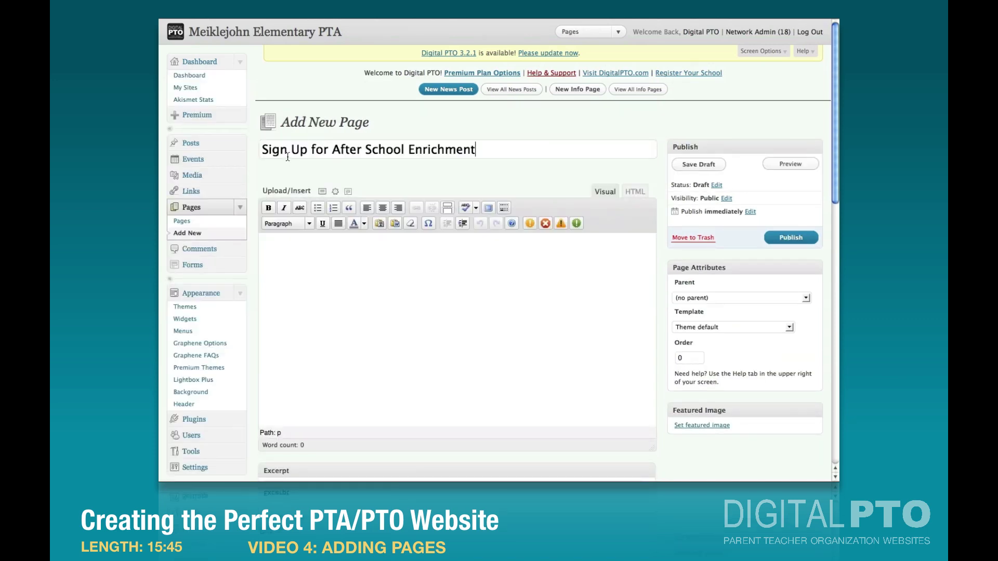
left_click(736, 300)
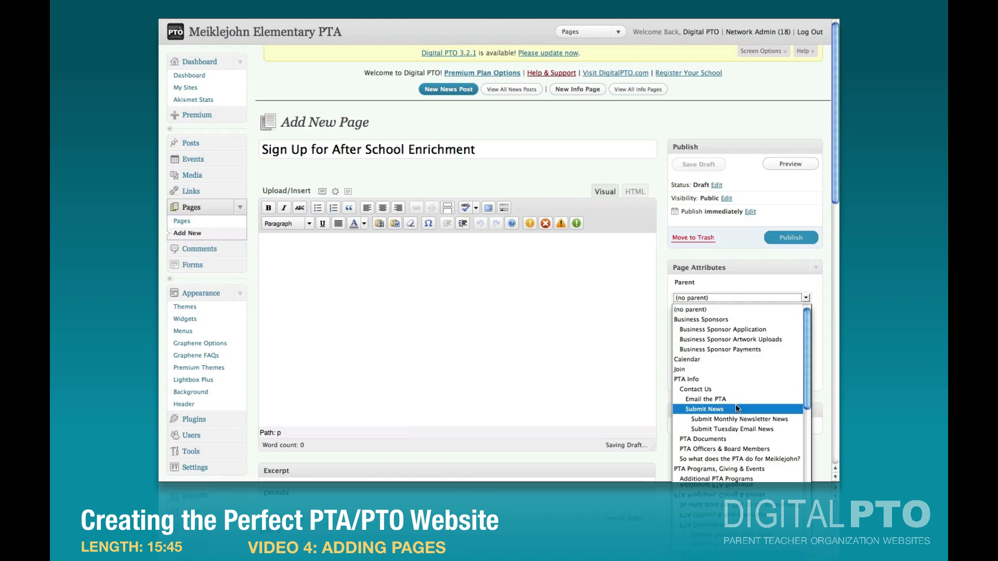
scroll(735, 405, "down", 5)
left_click(738, 479)
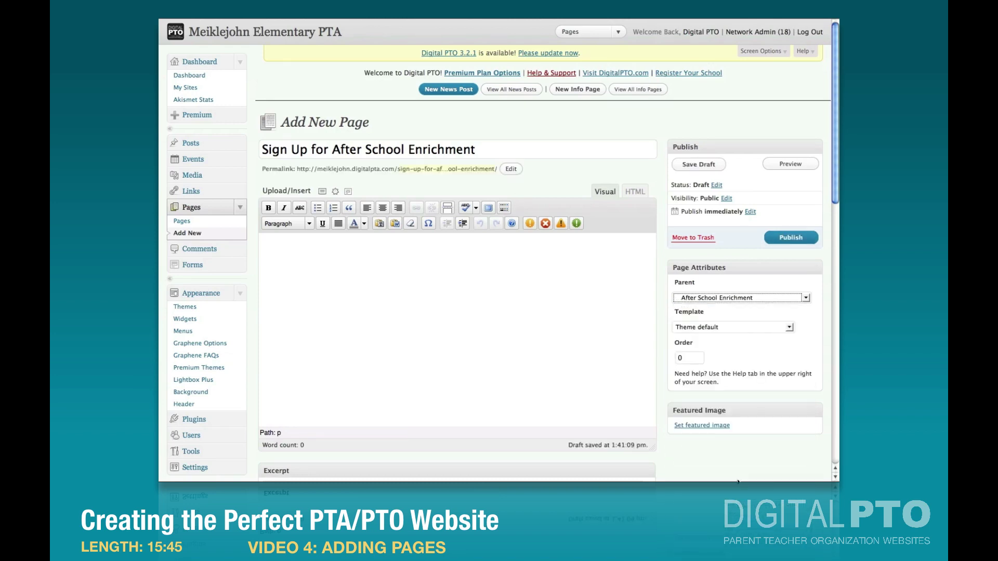
left_click(790, 239)
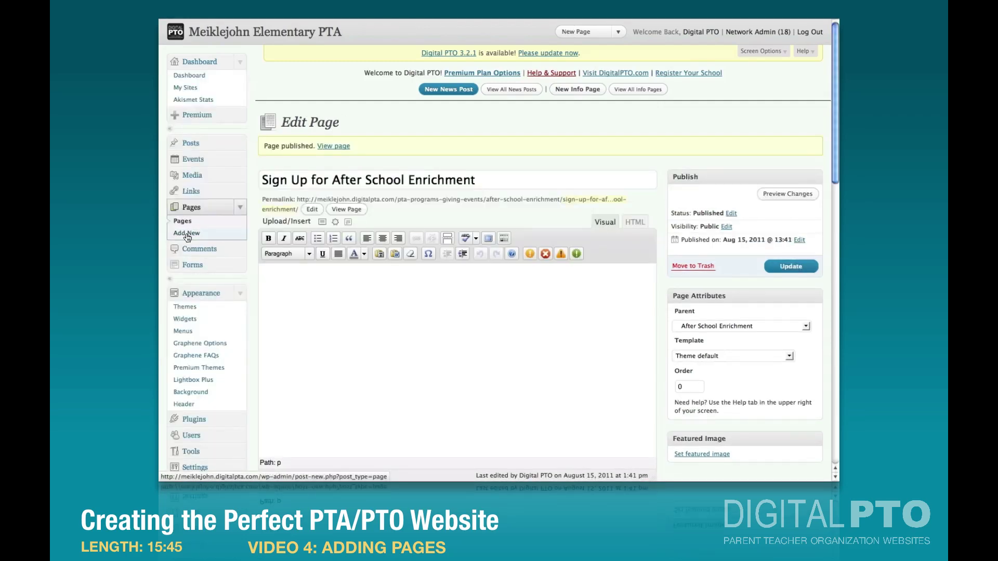
Publish a new page titled "Volunteer for After School Enrichment" with After School Enrichment as its parent
left_click(197, 234)
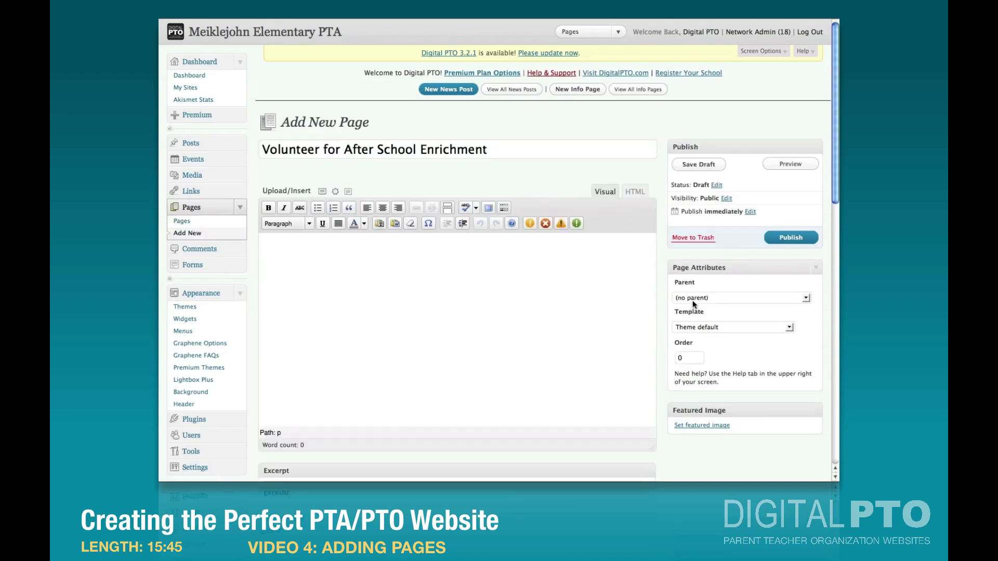
left_click(694, 299)
scroll(734, 451, "down", 5)
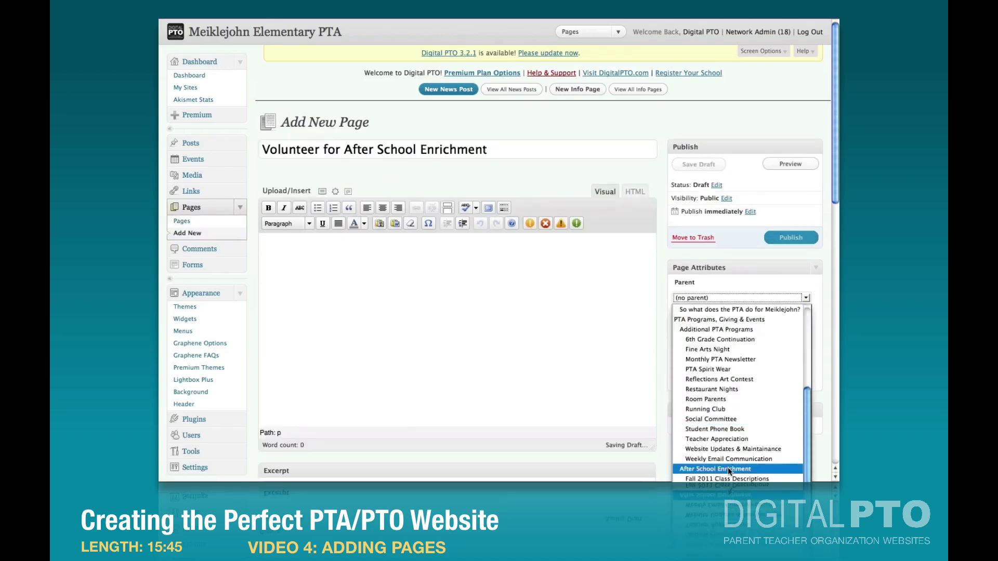
left_click(727, 468)
left_click(796, 240)
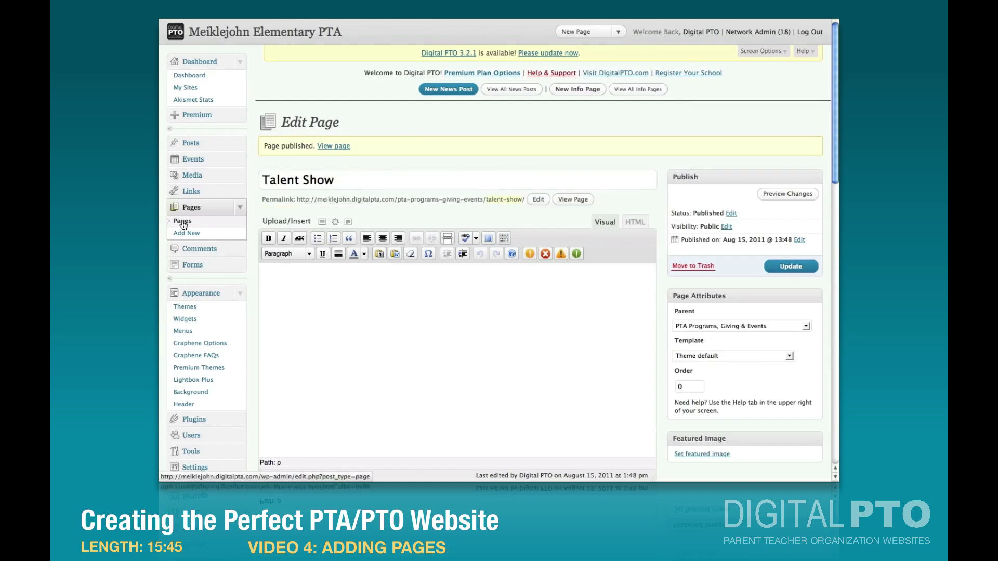
Open the public home page and view the pages nested under PTA Programs, Giving & Events
left_click(183, 223)
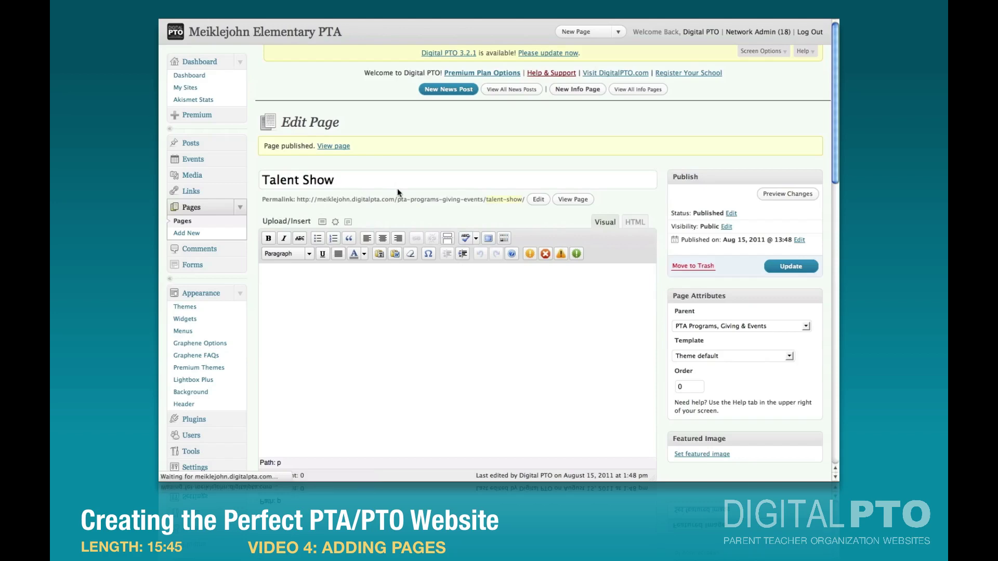
left_click(265, 32)
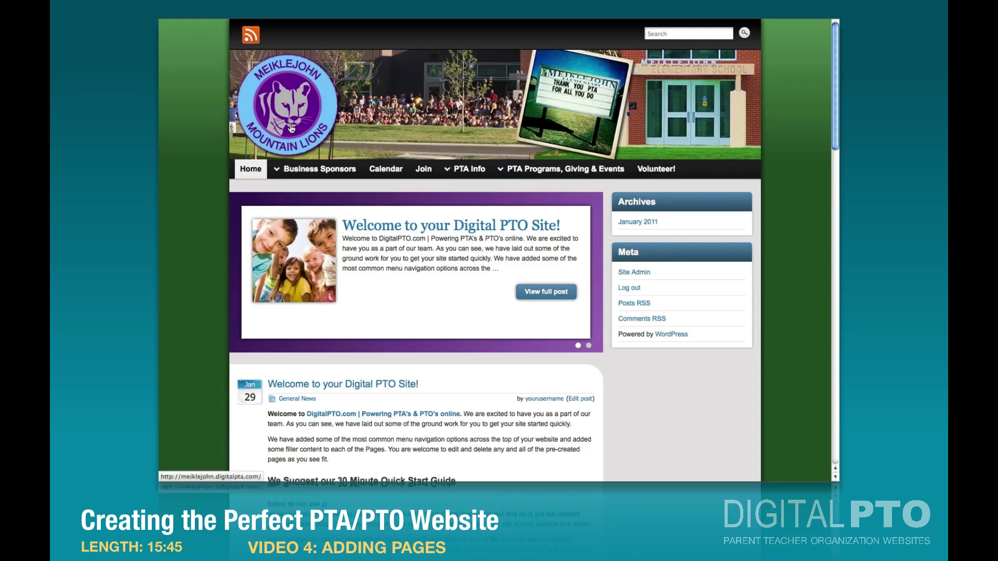
mouse_move(569, 172)
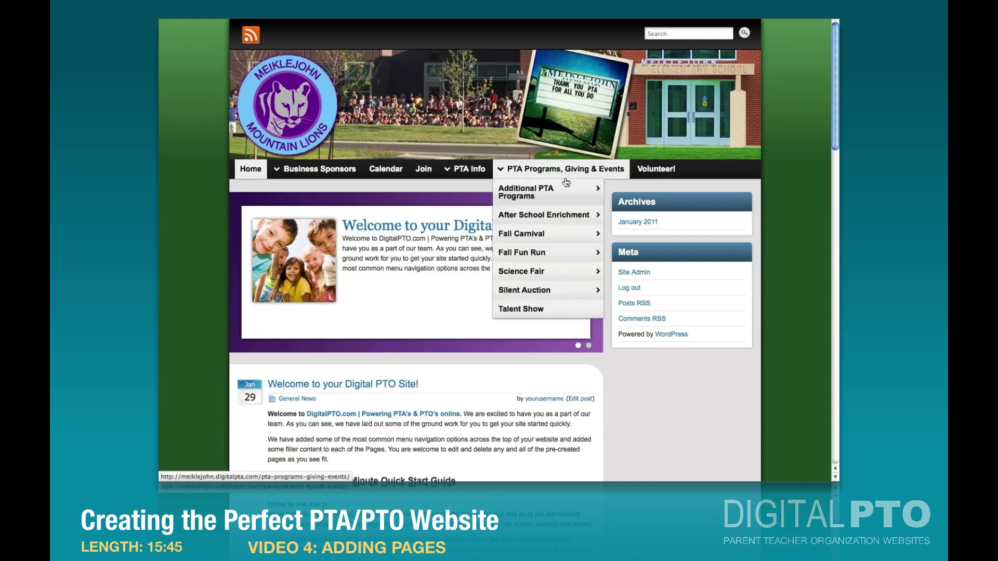
mouse_move(555, 216)
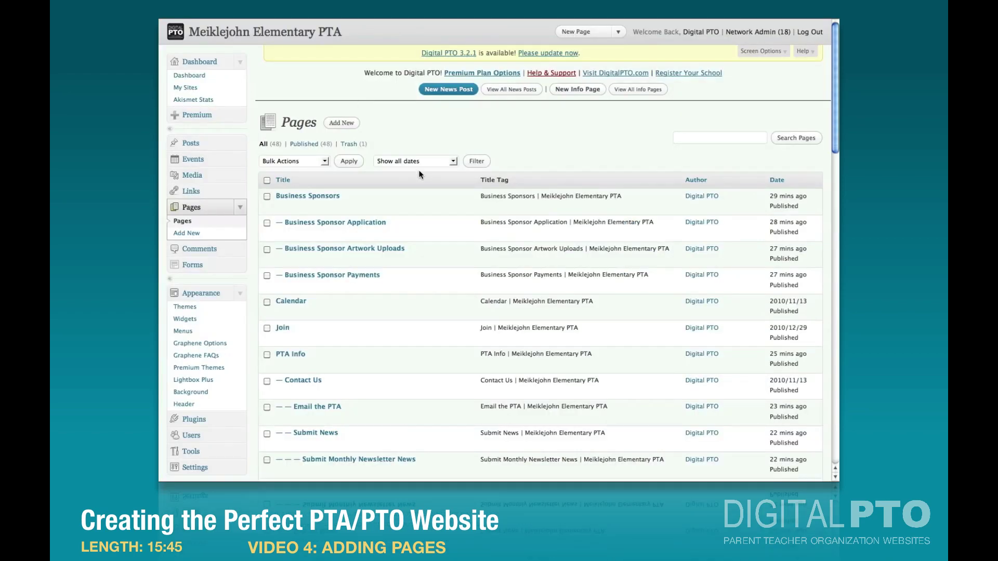
Review the nesting of all pages in the page list, including those under PTA Programs, Giving & Events
scroll(543, 148, "down", 5)
scroll(543, 151, "down", 5)
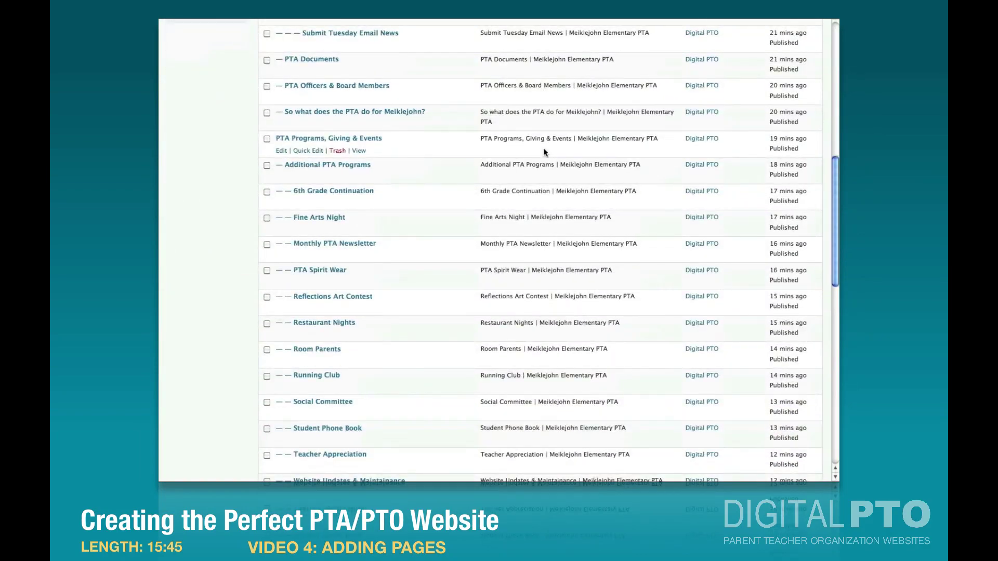
scroll(544, 151, "up", 2)
scroll(378, 281, "down", 1)
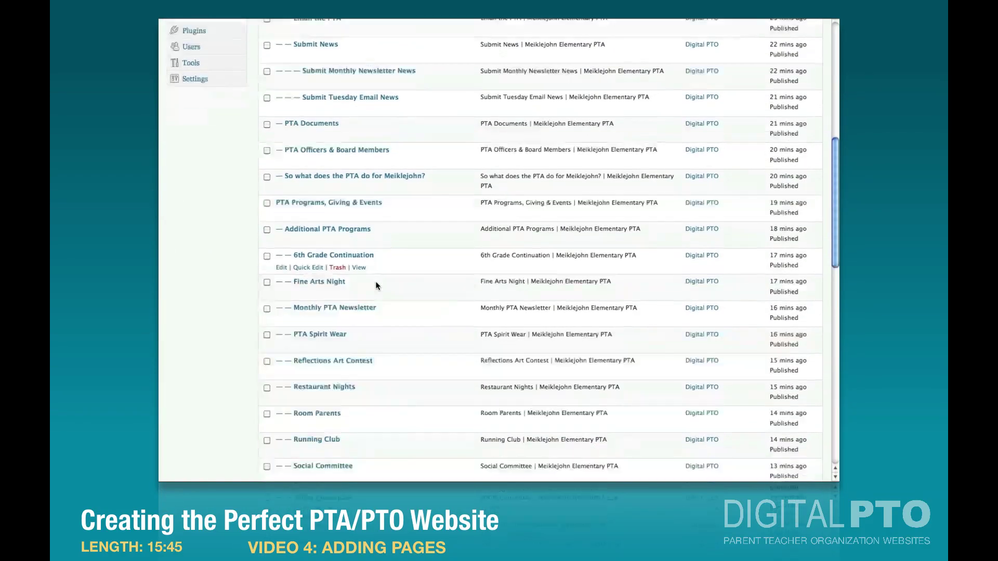
scroll(377, 286, "down", 8)
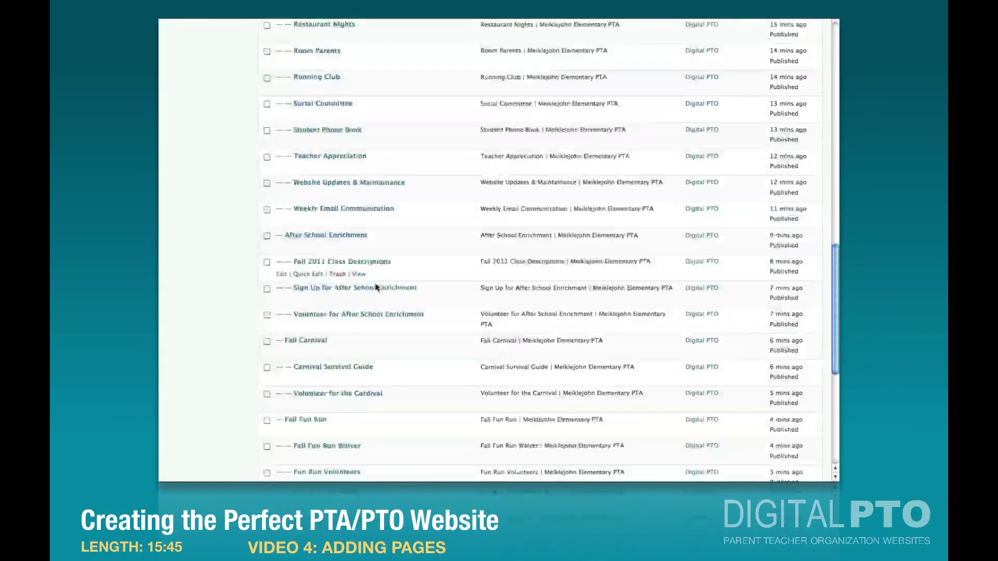
scroll(376, 288, "down", 4)
scroll(376, 288, "up", 4)
scroll(375, 284, "up", 6)
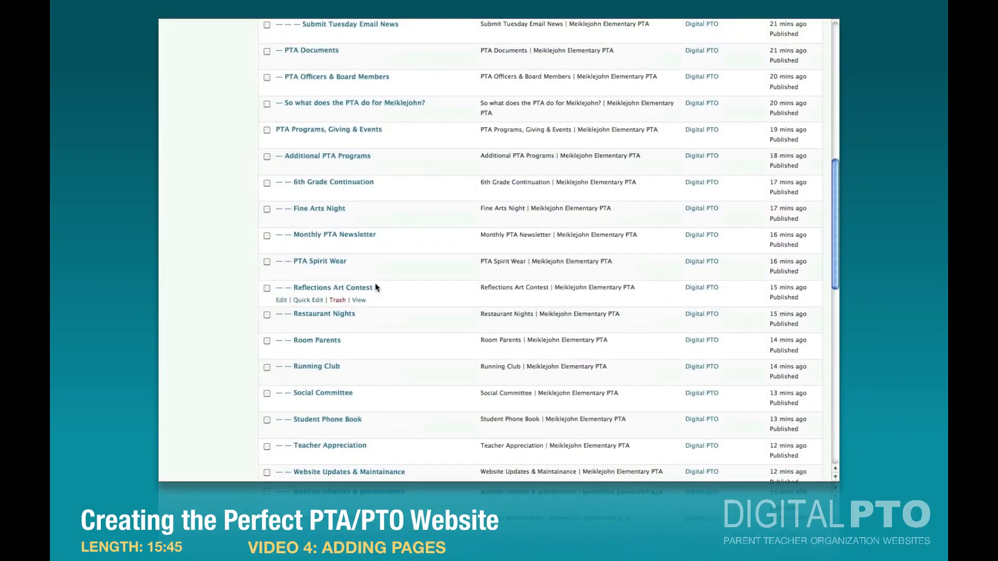
scroll(376, 284, "up", 10)
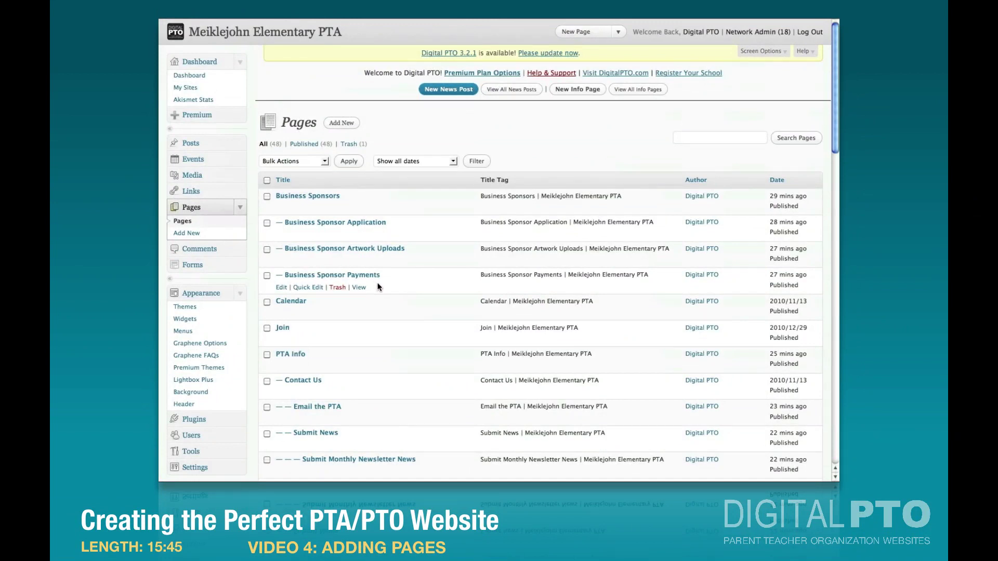
Publish a new page titled "Giving & Grants made by the PTA" with PTA Programs, Giving & Events as its parent
left_click(342, 122)
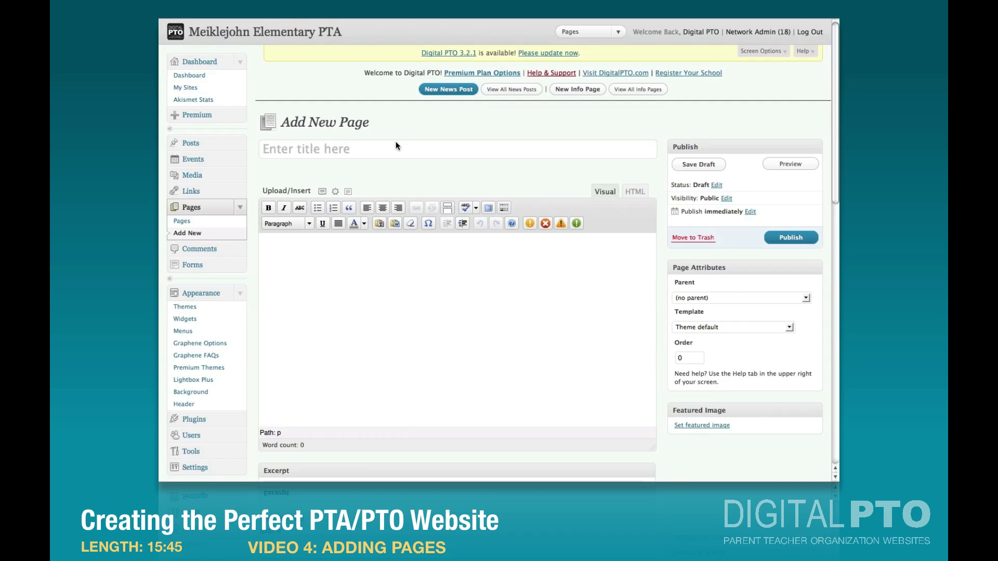
left_click(365, 152)
type("Giving & Grants made by the PTA")
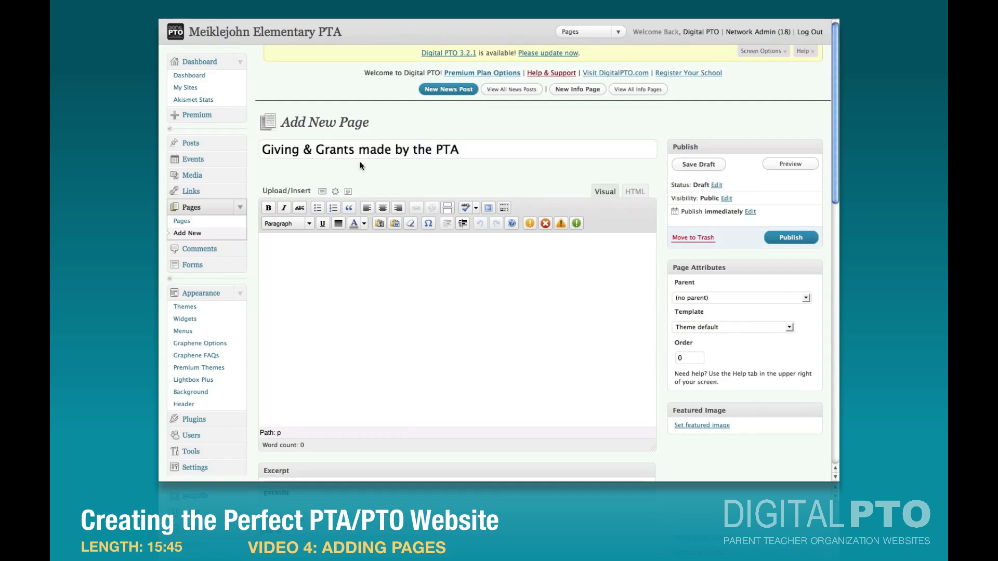
left_click(682, 299)
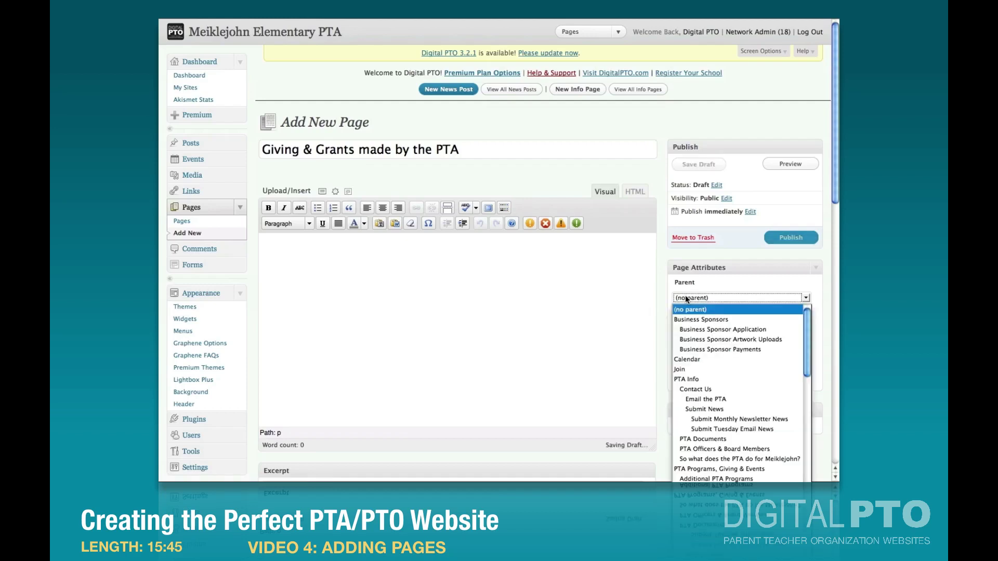
left_click(726, 470)
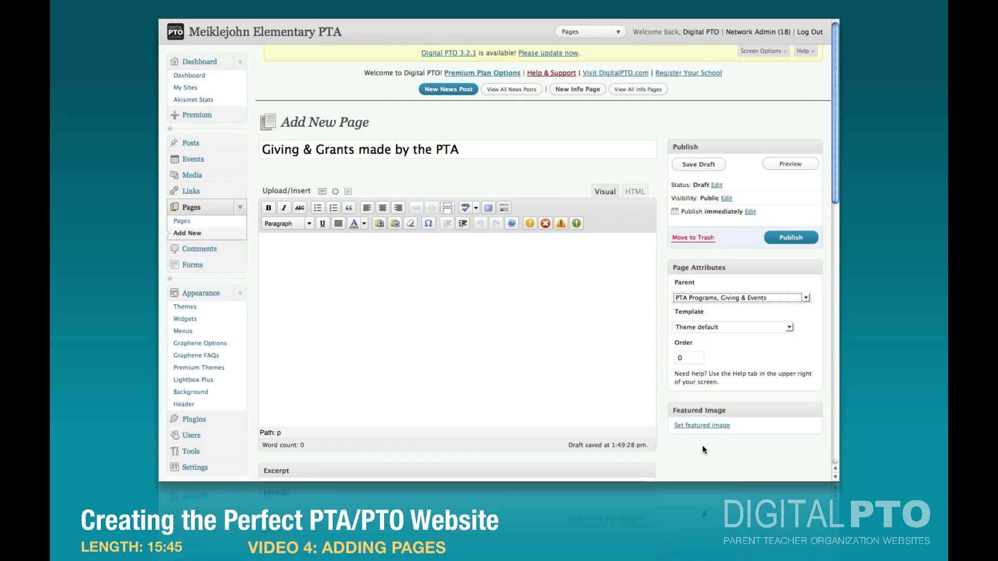
left_click(788, 239)
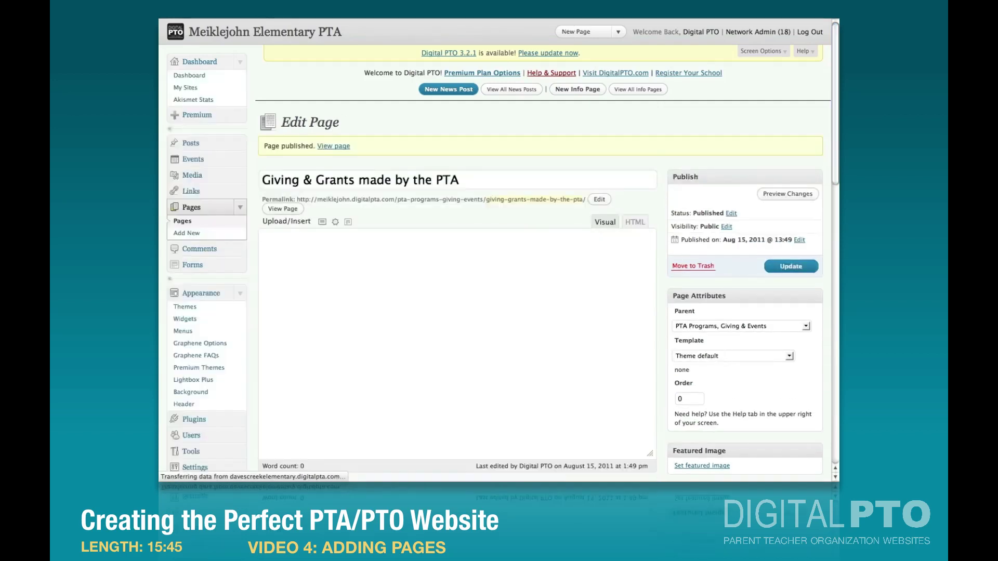
Publish "PTA Giving: Digital Cameras for Every Classroom" under Giving & Grants made by the PTA, and title another new page "PTA Giving: Jewelry Kiln"
left_click(182, 235)
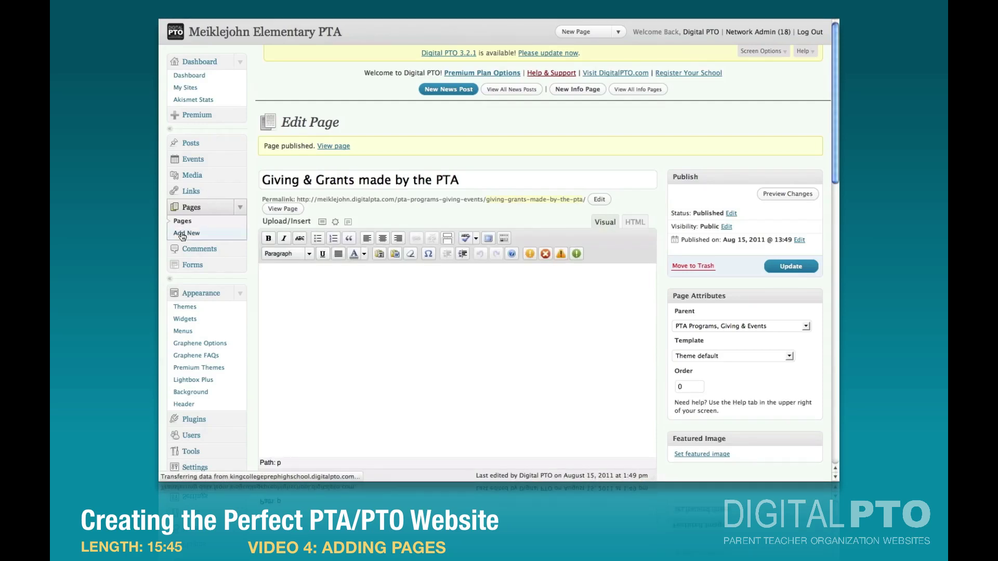
type("PTA Giving: Digital Cameras for Every Classroom")
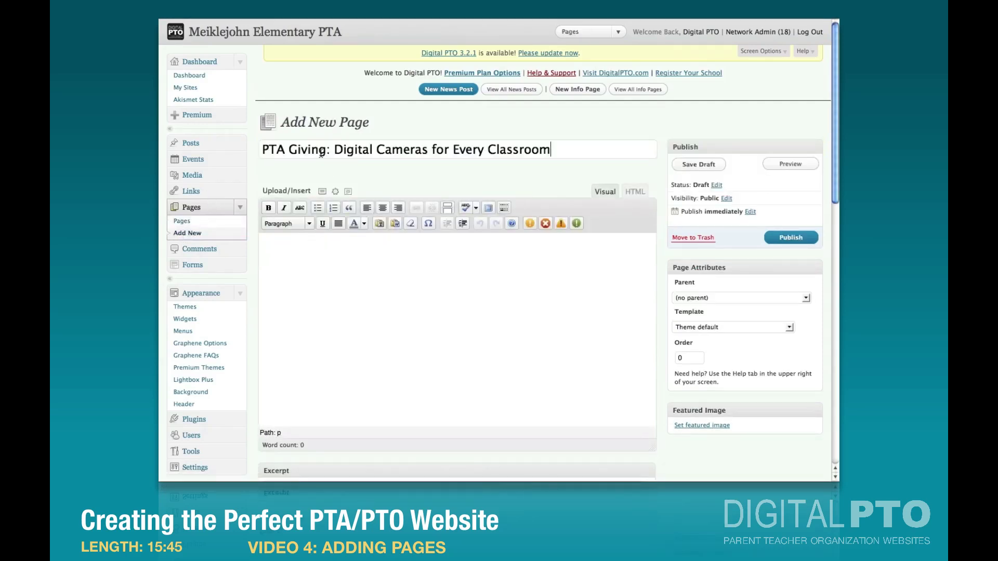
left_click(737, 300)
left_click(744, 389)
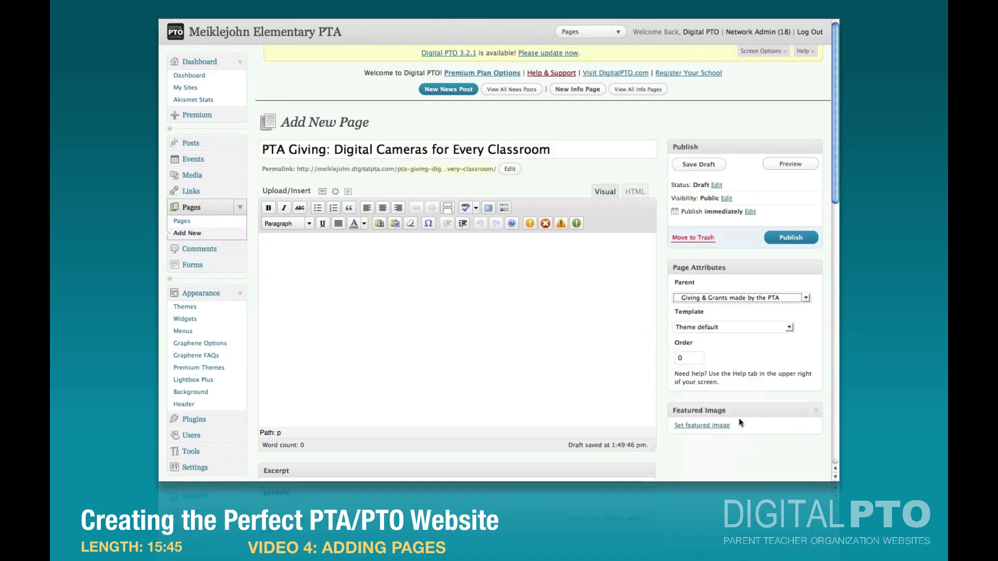
left_click(795, 239)
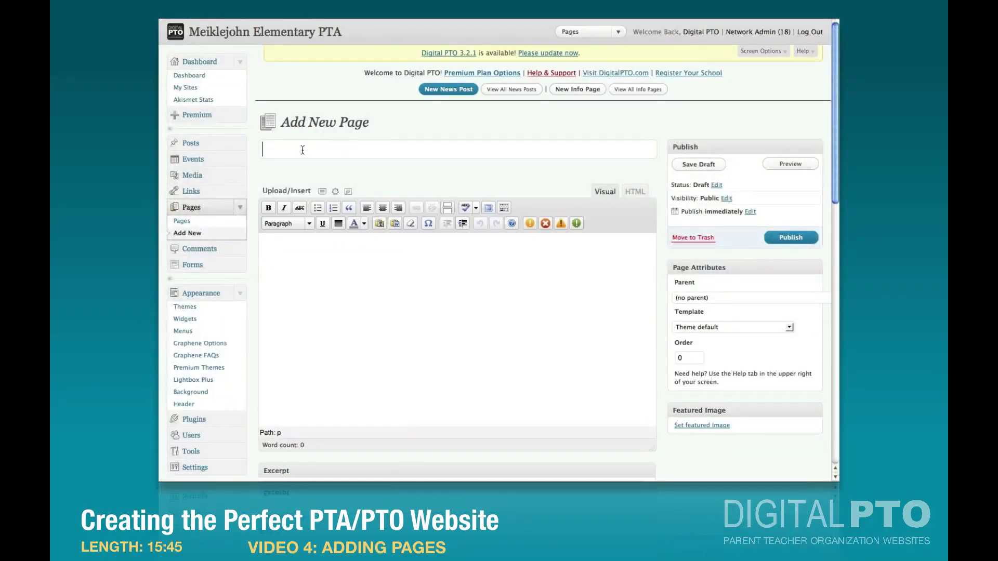
type("PTA Giving: Jewelry Kiln")
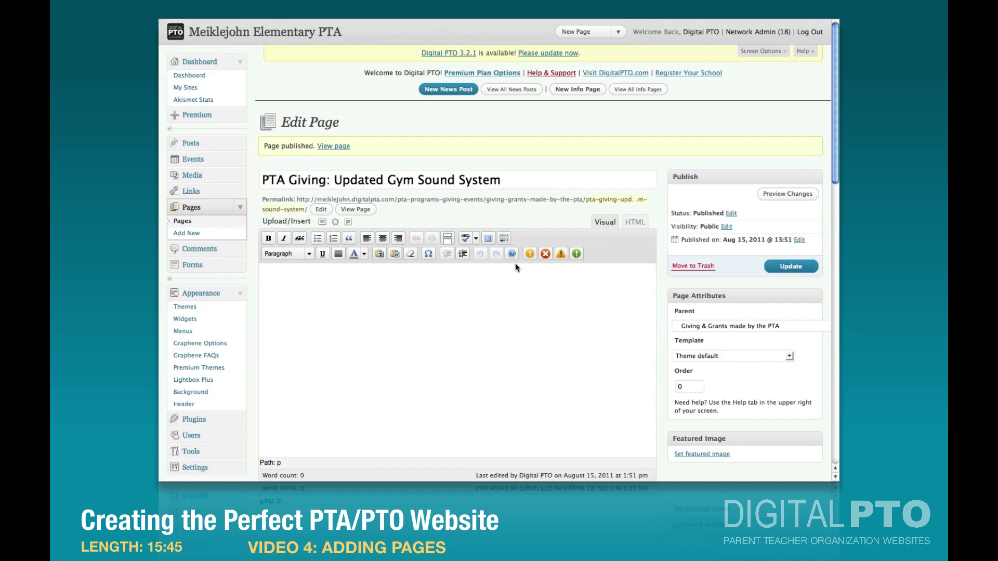
Publish a new page titled "PTA Events & Assemblies" with PTA Programs, Giving & Events as its parent
left_click(186, 233)
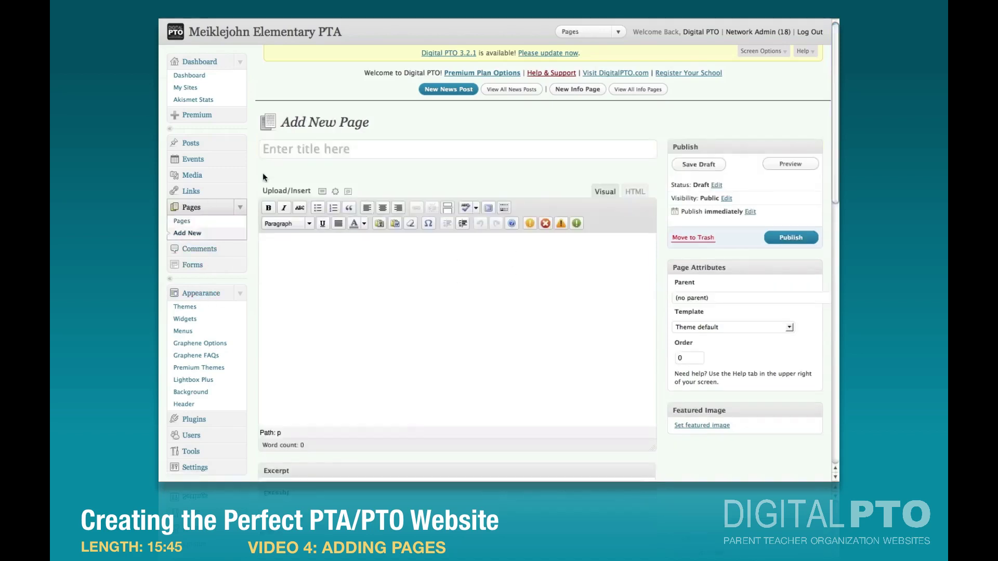
left_click(318, 151)
type("PTA Events & Assemblies")
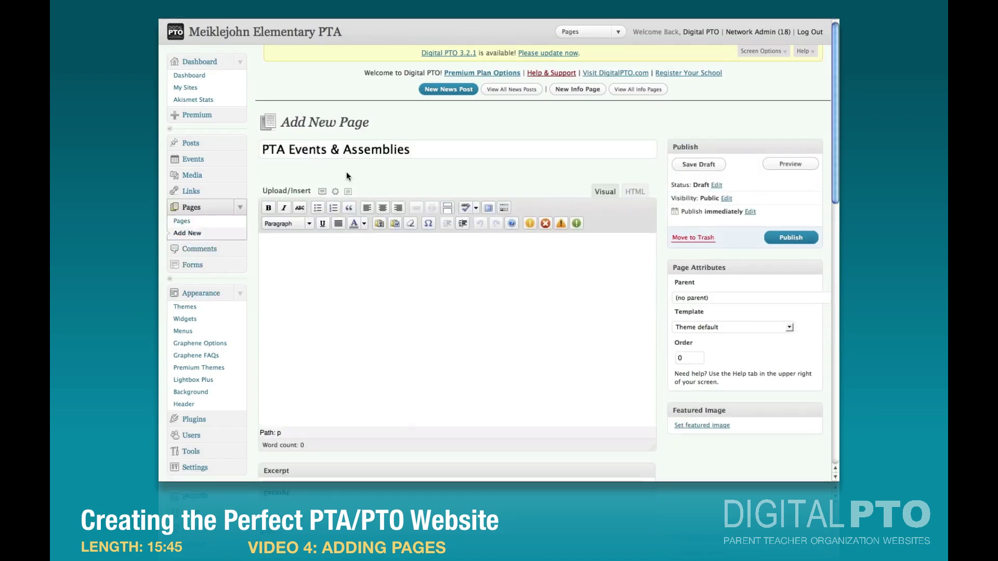
left_click(734, 297)
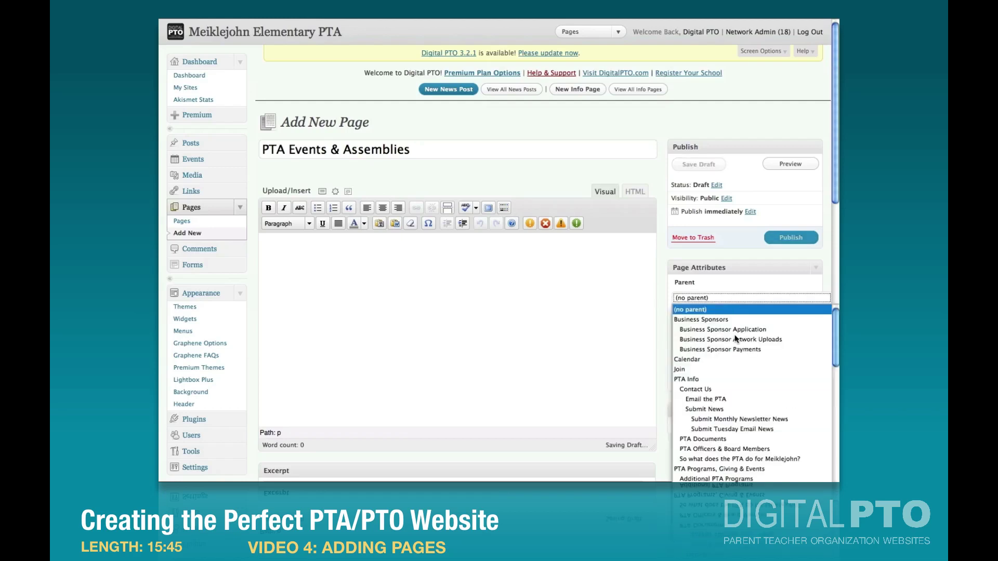
left_click(753, 469)
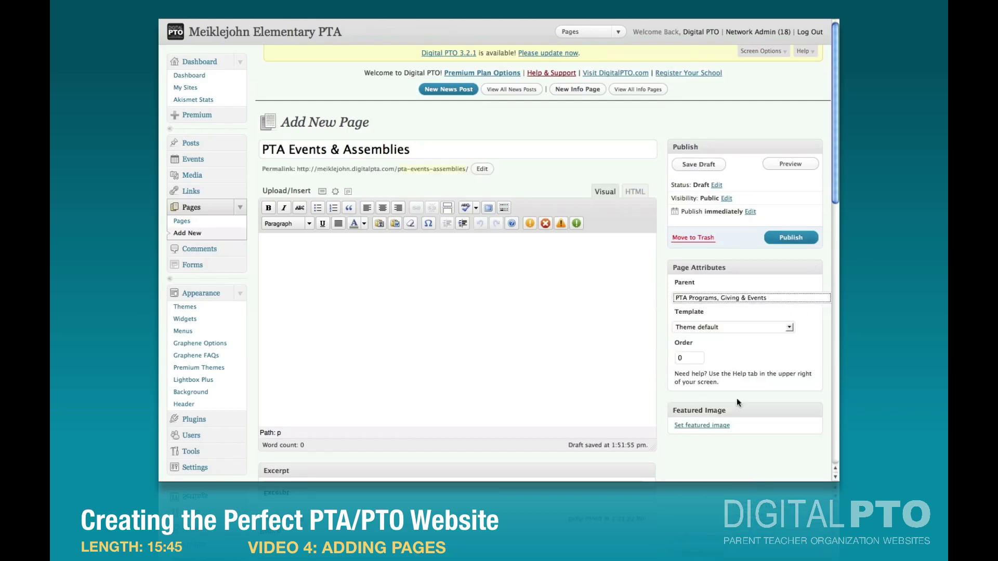
left_click(790, 238)
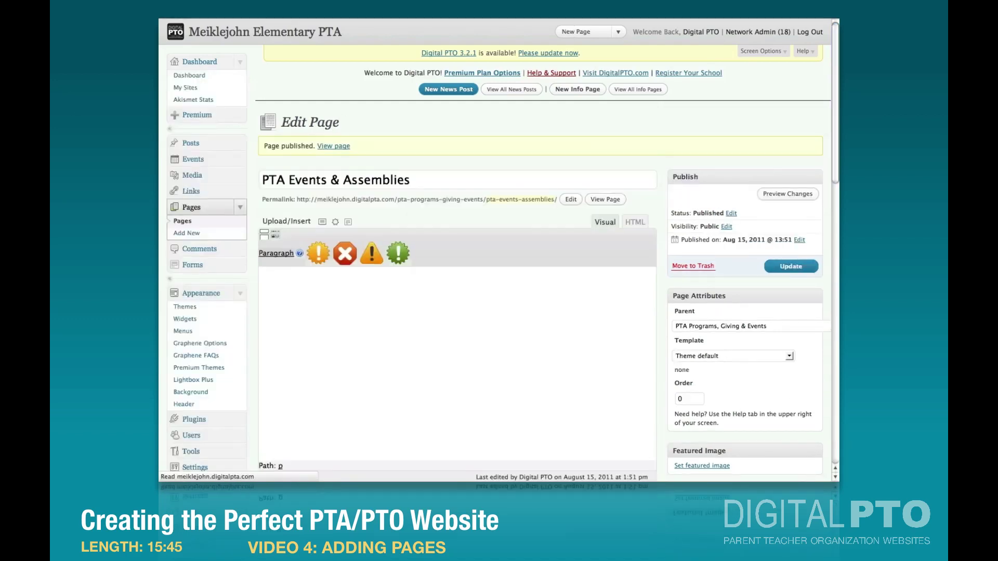
Publish the pages "PTA Event: Author / Illustrator Phil Thomas" and "PTA Event: Author Mark Ludy" with PTA Events & Assemblies as parent
left_click(186, 233)
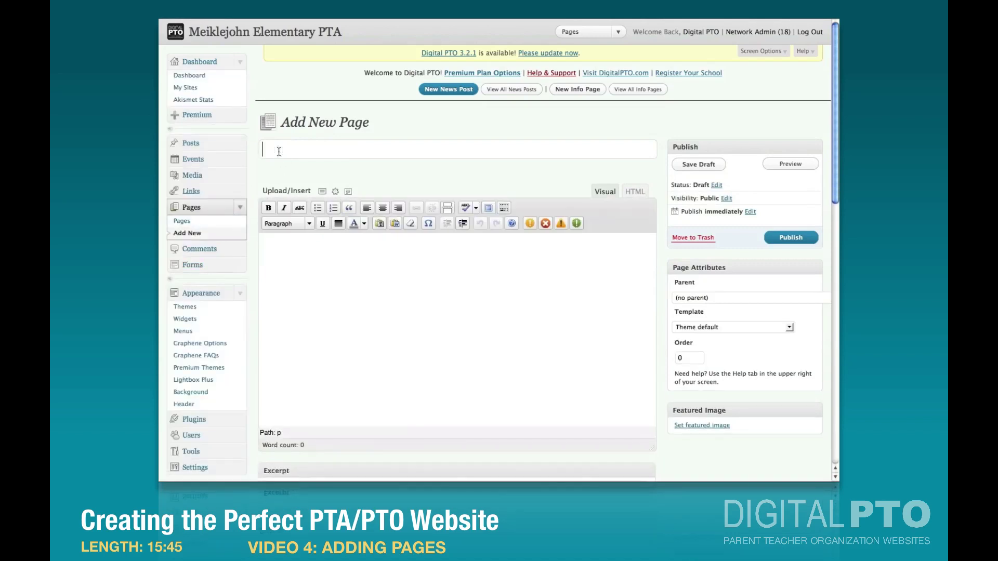
type("PTA Event: Author / Illustrator Phil Thomas")
left_click(701, 301)
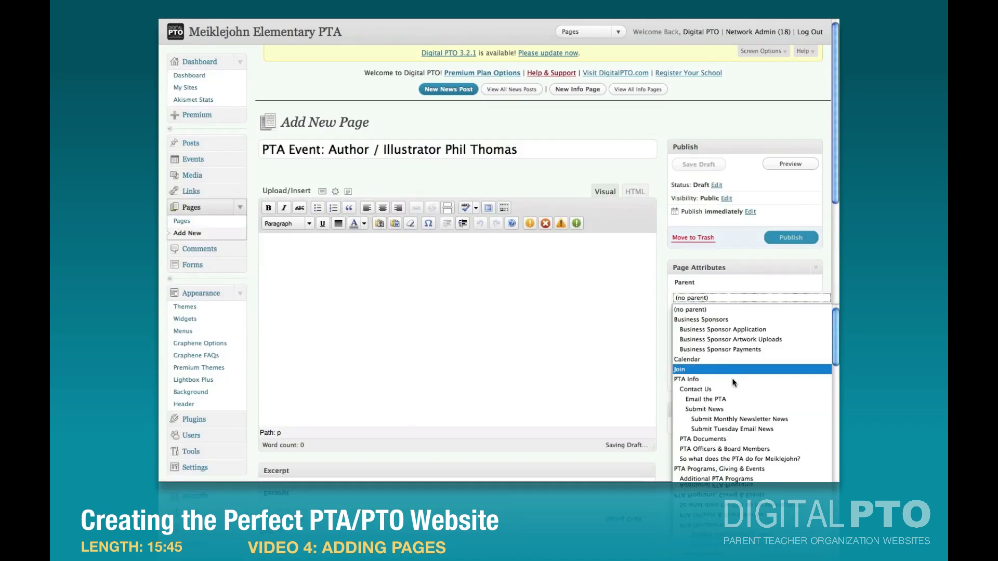
left_click(737, 390)
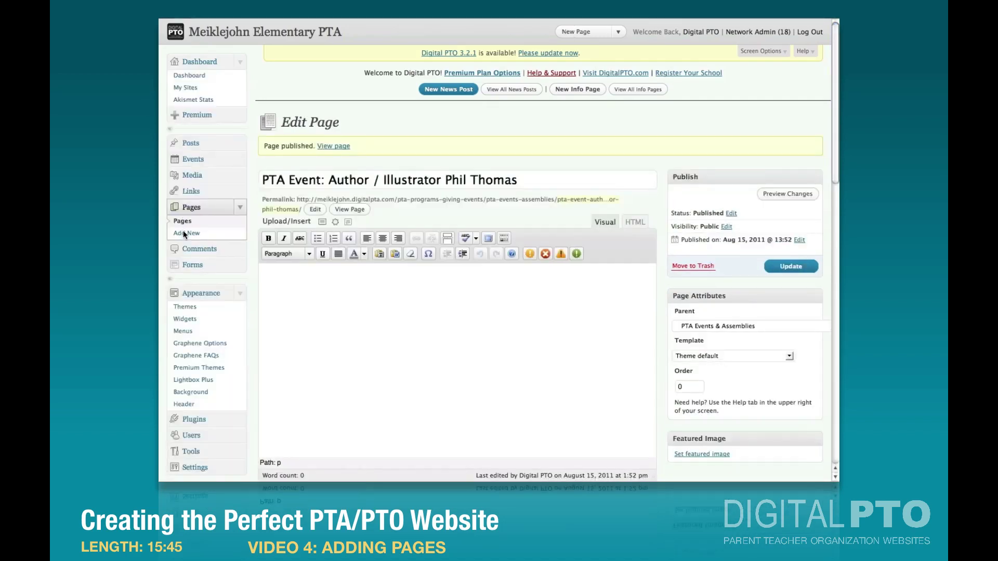
left_click(184, 233)
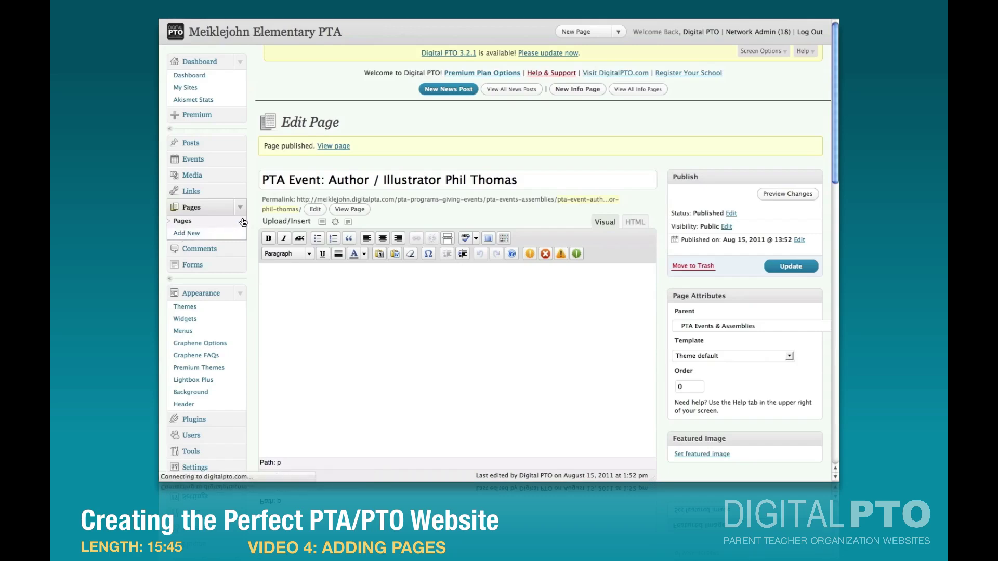
type("PTA Event: Author Mark Ludy")
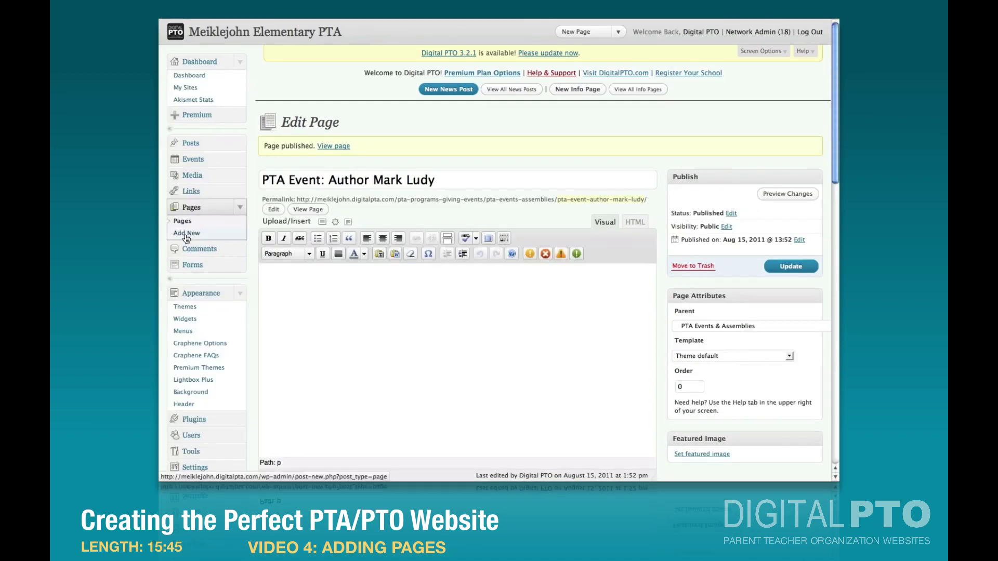
Publish a new page titled "PTA Event: Author Sneed B. Collard III" with PTA Events & Assemblies as its parent
left_click(189, 235)
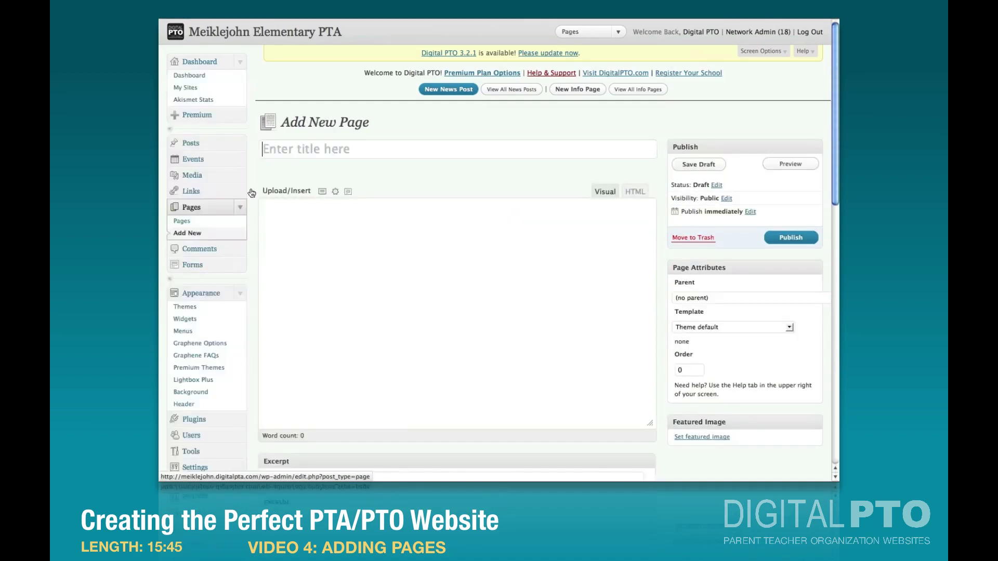
left_click(280, 151)
type("PTA Event: Author Sneed B. Collard III")
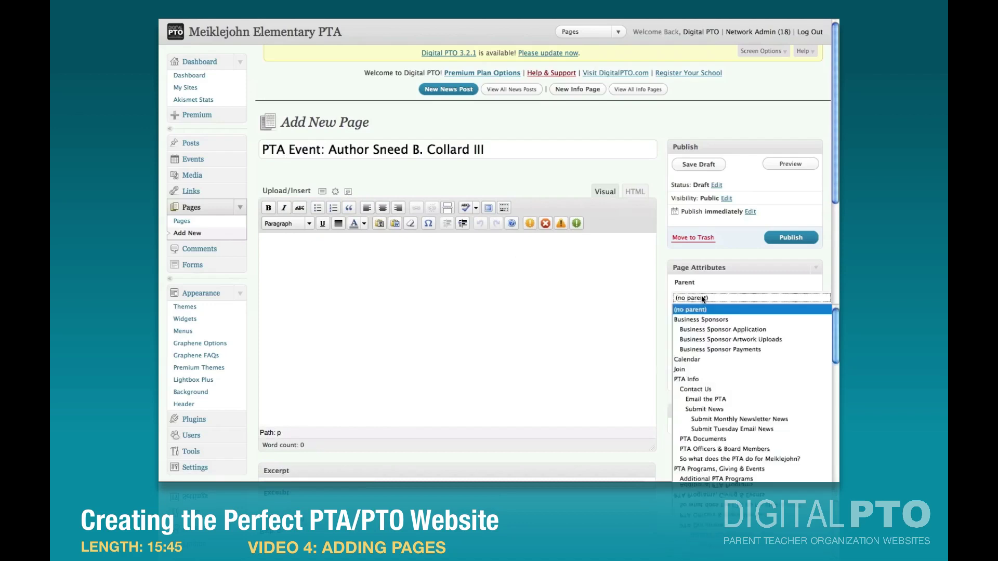
left_click(700, 298)
left_click(717, 317)
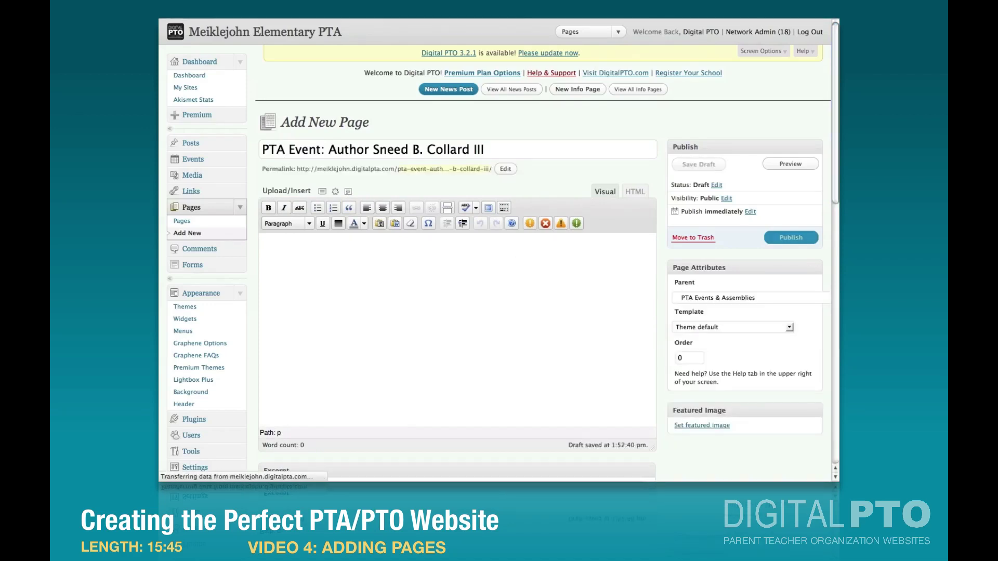
Publish a page titled "PTA Event: Steve Spangler Science" under PTA Events & Assemblies, and open the list of all pages
left_click(186, 234)
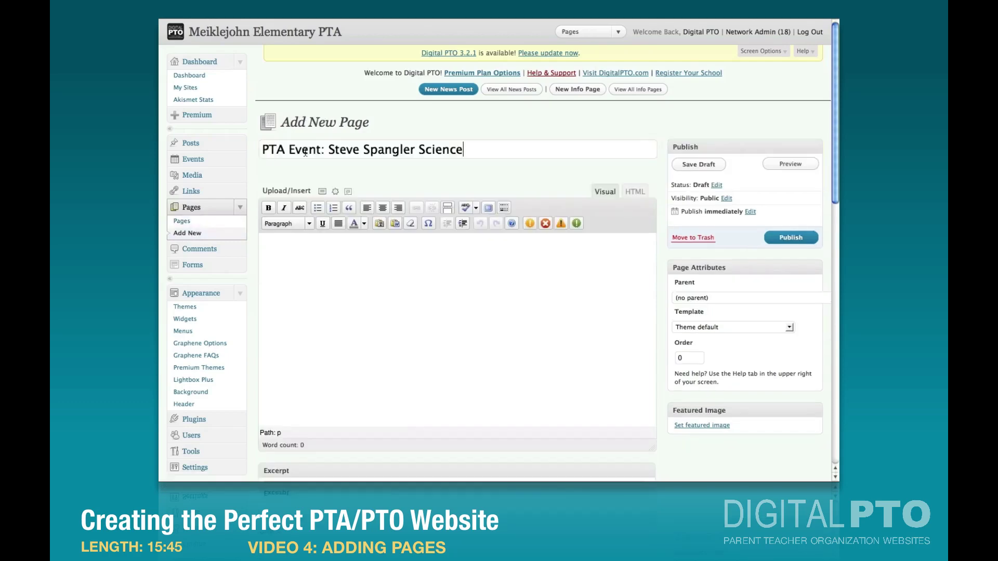
left_click(743, 299)
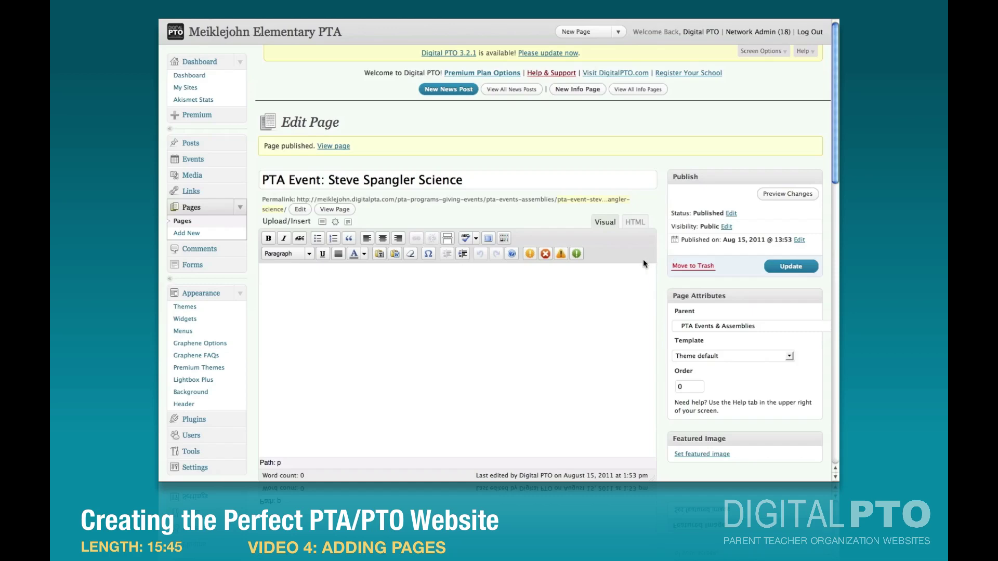
left_click(182, 223)
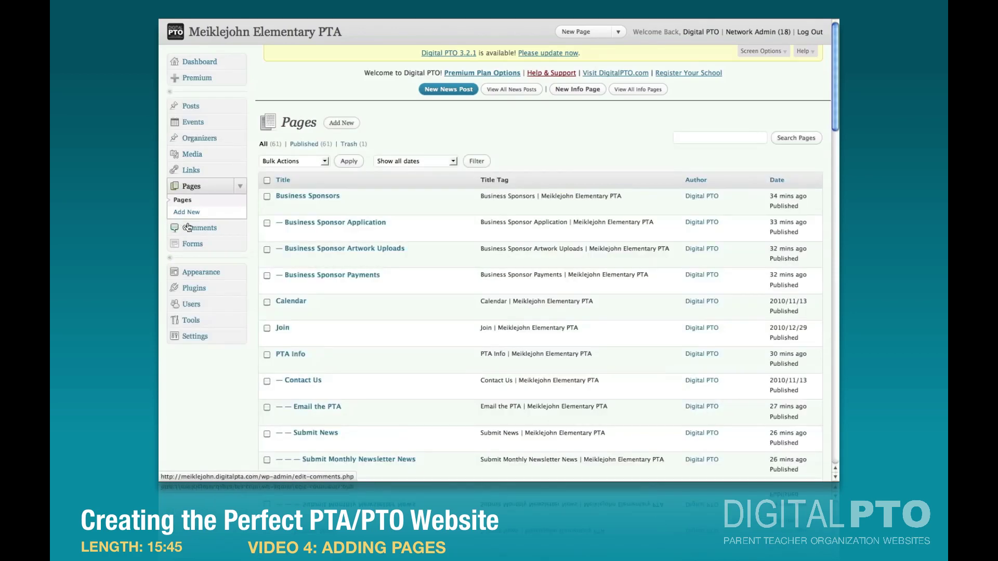
Publish a new top-level page titled "Fundraising" with no parent
scroll(428, 286, "down", 10)
scroll(427, 289, "down", 15)
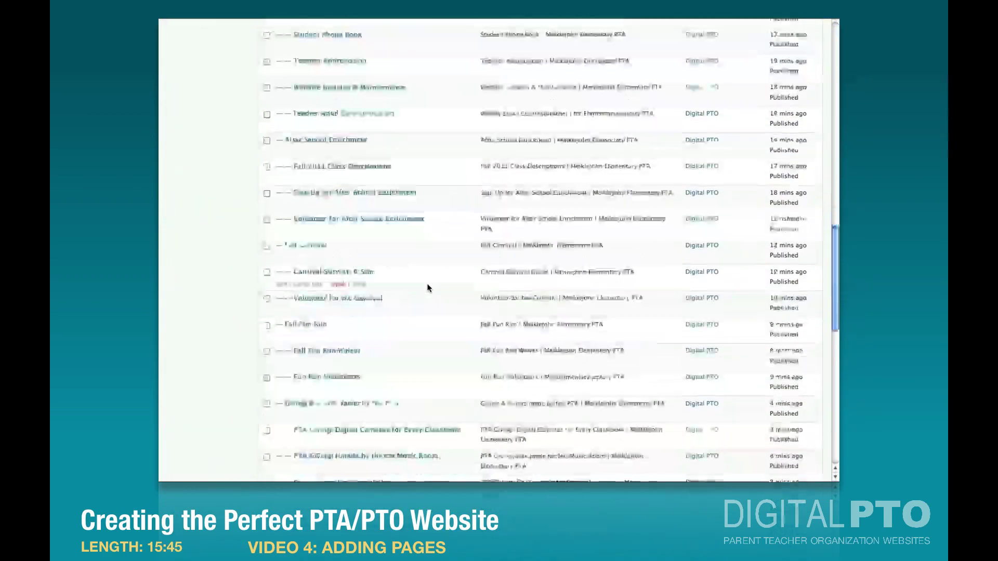
scroll(428, 288, "down", 3)
scroll(428, 289, "up", 20)
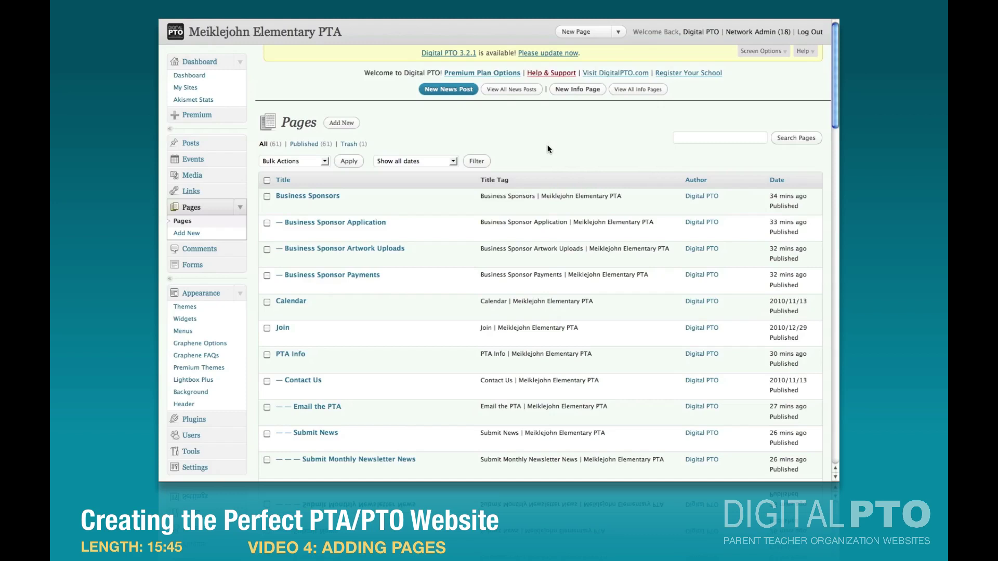
left_click(344, 124)
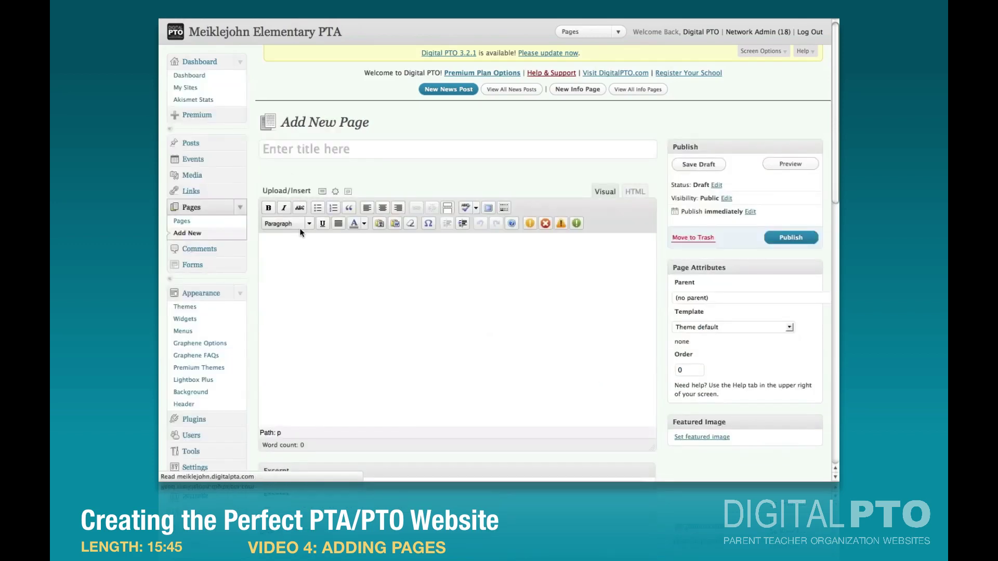
left_click(285, 151)
type("Fundraising")
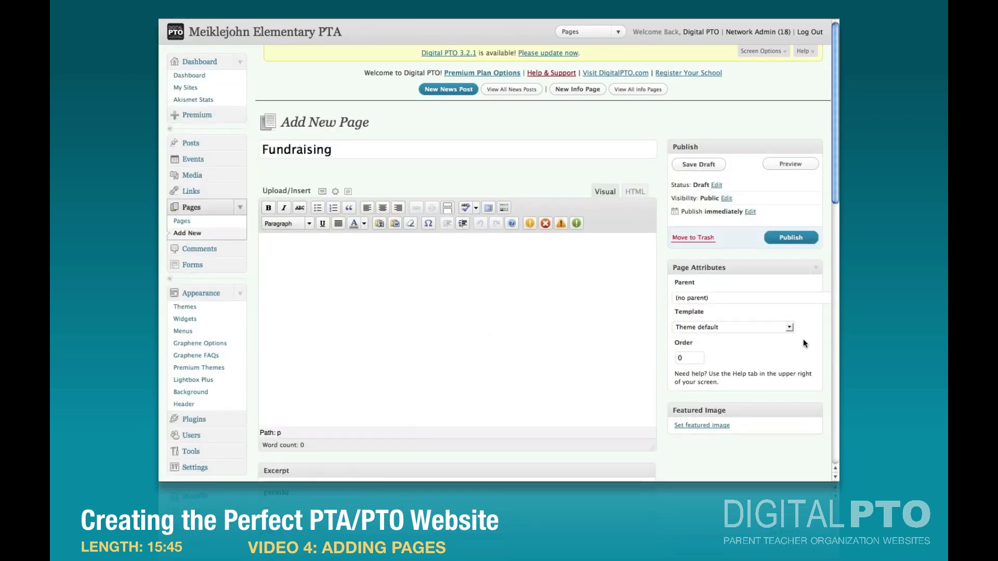
left_click(803, 234)
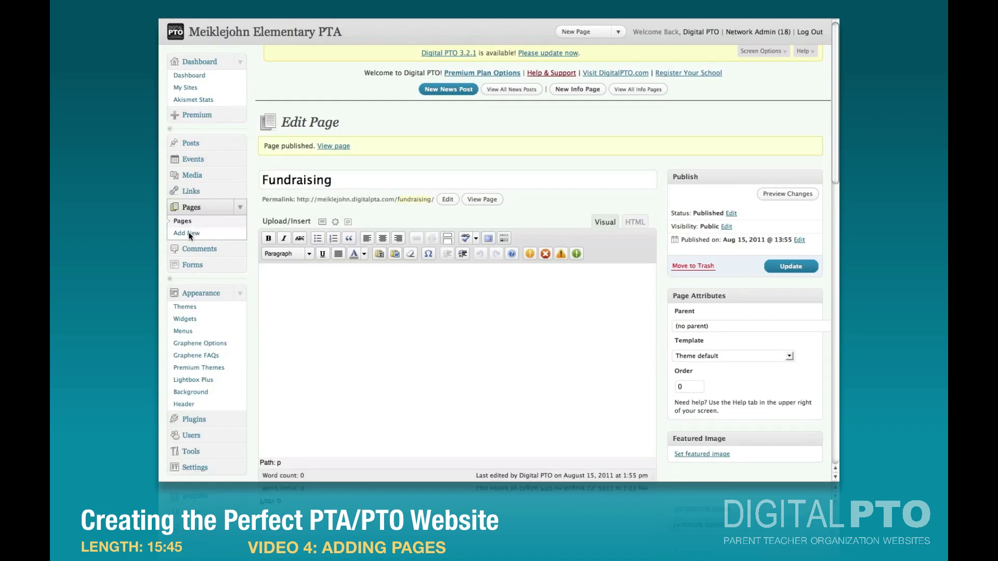
Publish a new page titled "e-cycle Programs" with Fundraising as its parent
left_click(192, 232)
left_click(279, 151)
type("e-cycle Programs")
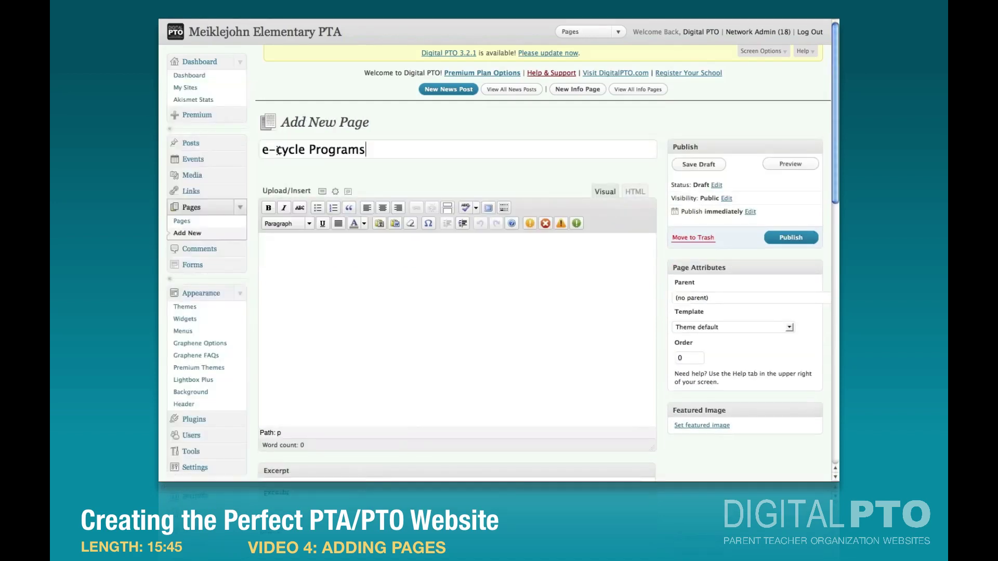
left_click(712, 297)
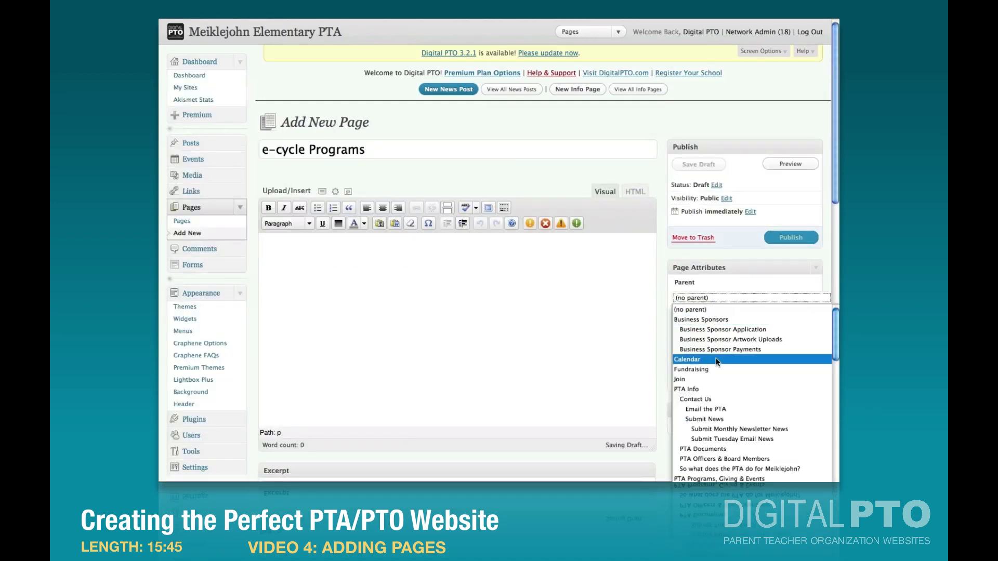
left_click(713, 370)
left_click(790, 237)
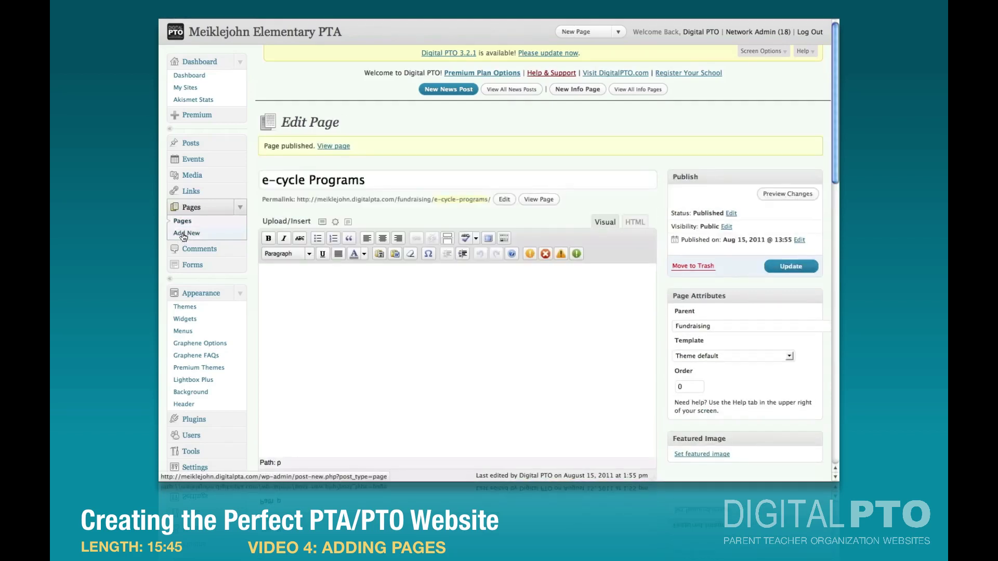
Publish a new page titled "King Soopers Cards" with Fundraising as its parent
left_click(183, 237)
left_click(285, 154)
type("King Soopers Cards")
left_click(690, 298)
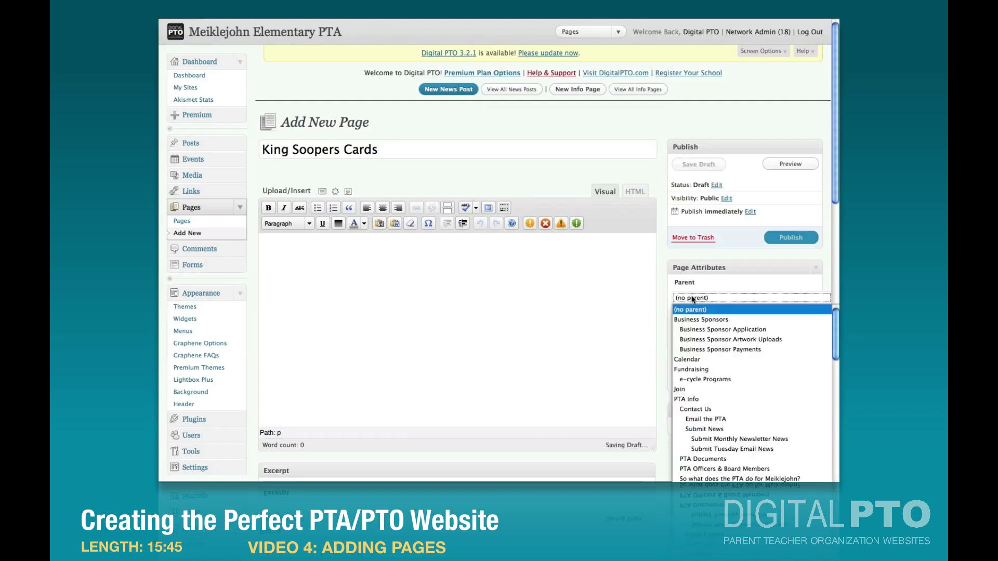
left_click(693, 369)
left_click(789, 237)
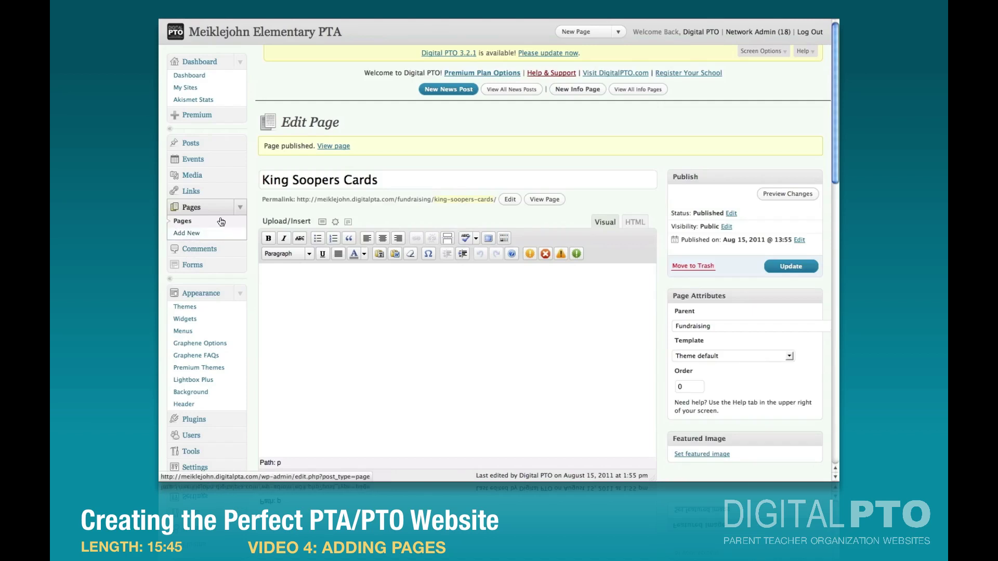
Publish a new page titled "Target Red Card" with Fundraising as its parent
left_click(278, 153)
type("Target Red Card")
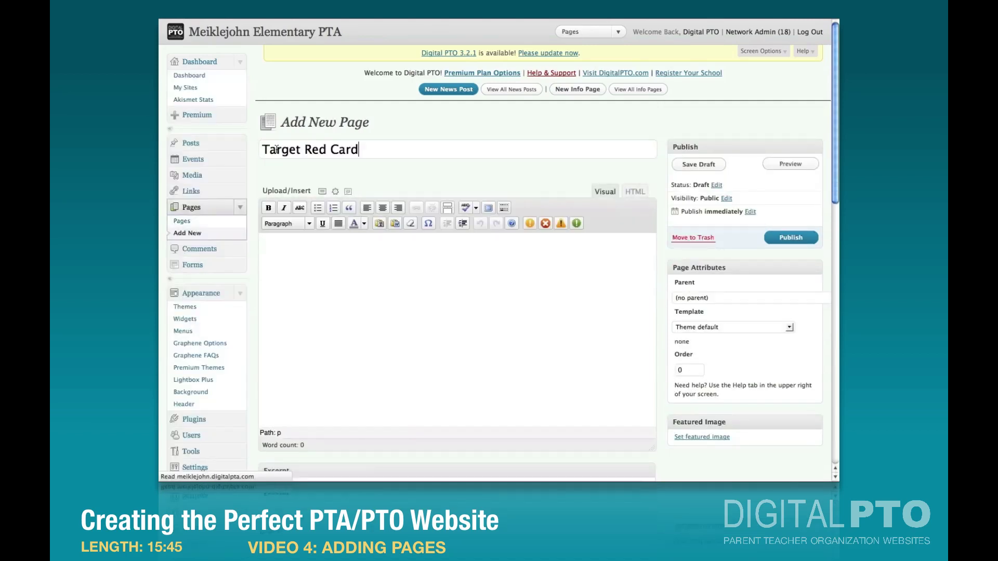
left_click(693, 297)
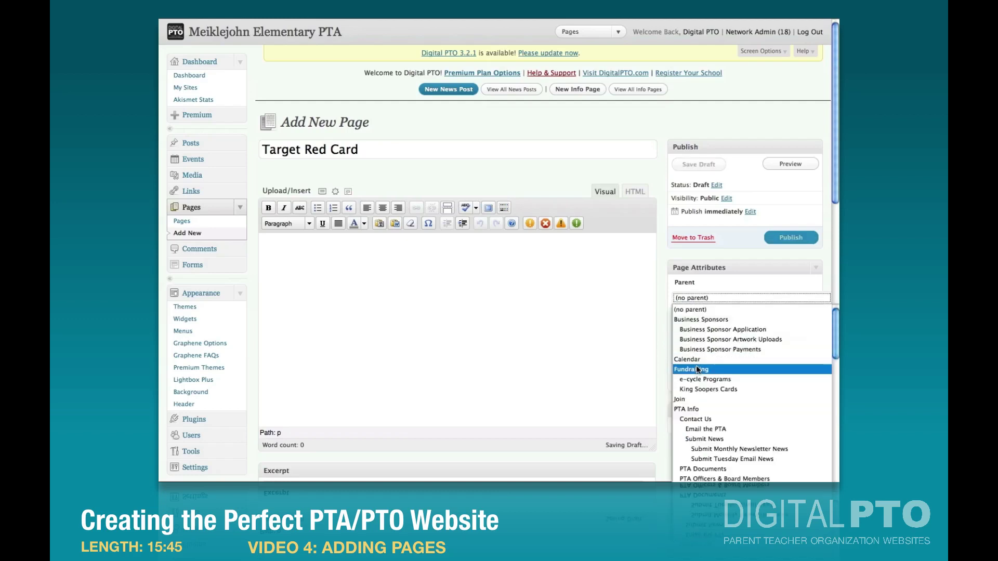
left_click(717, 369)
left_click(785, 237)
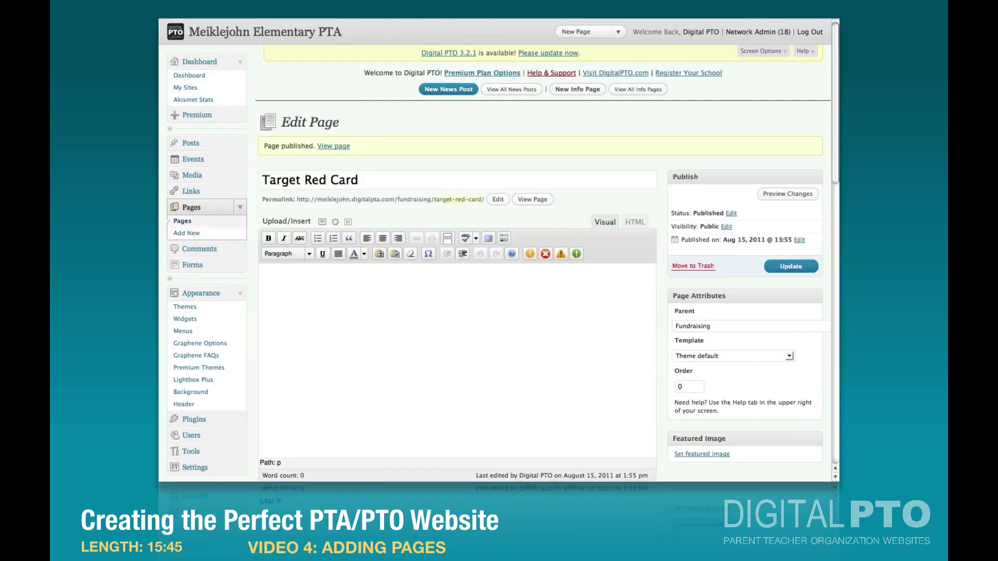
Publish a new page titled "The “e” Book" with Fundraising as its parent
left_click(186, 234)
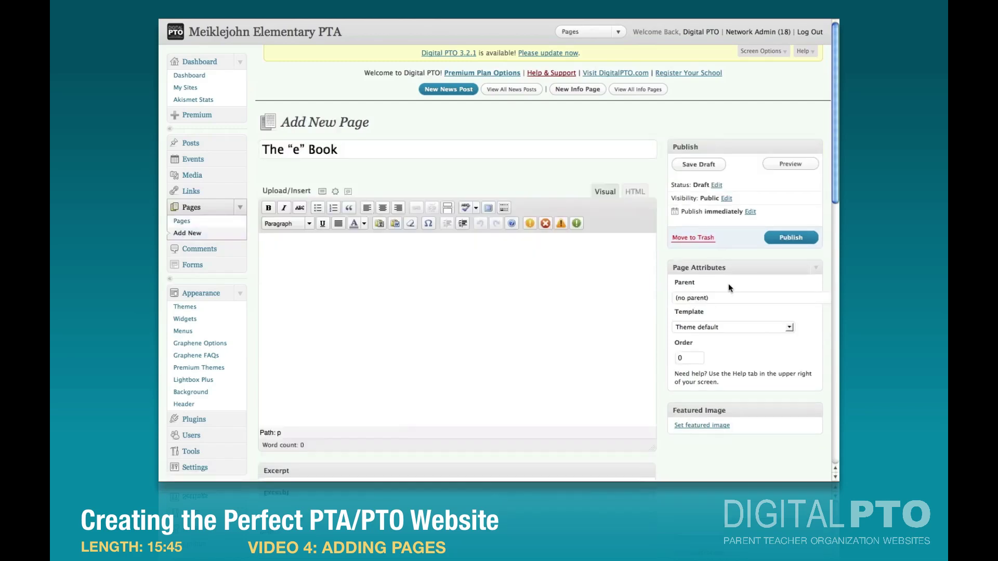
left_click(727, 298)
left_click(707, 298)
left_click(704, 298)
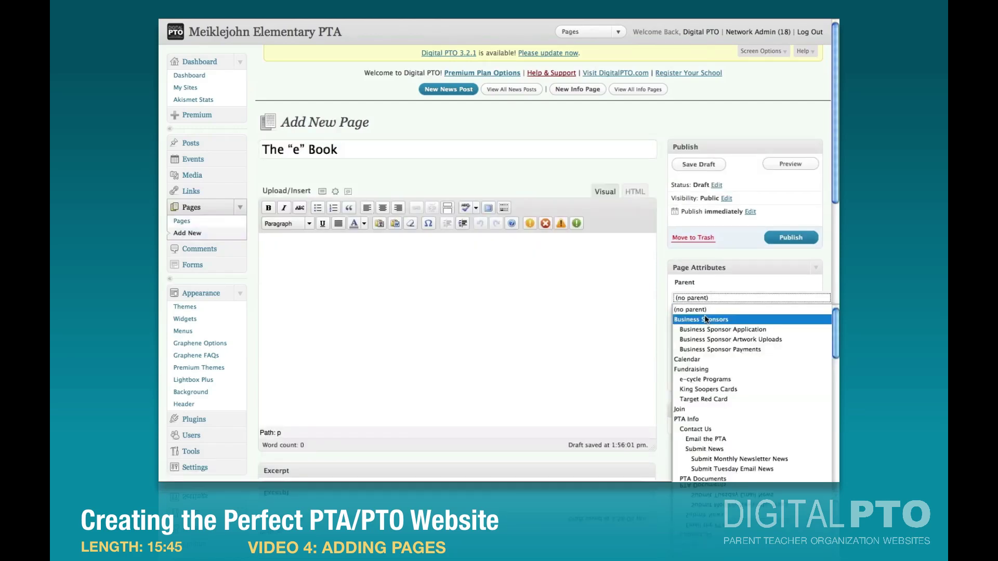
left_click(704, 369)
left_click(804, 238)
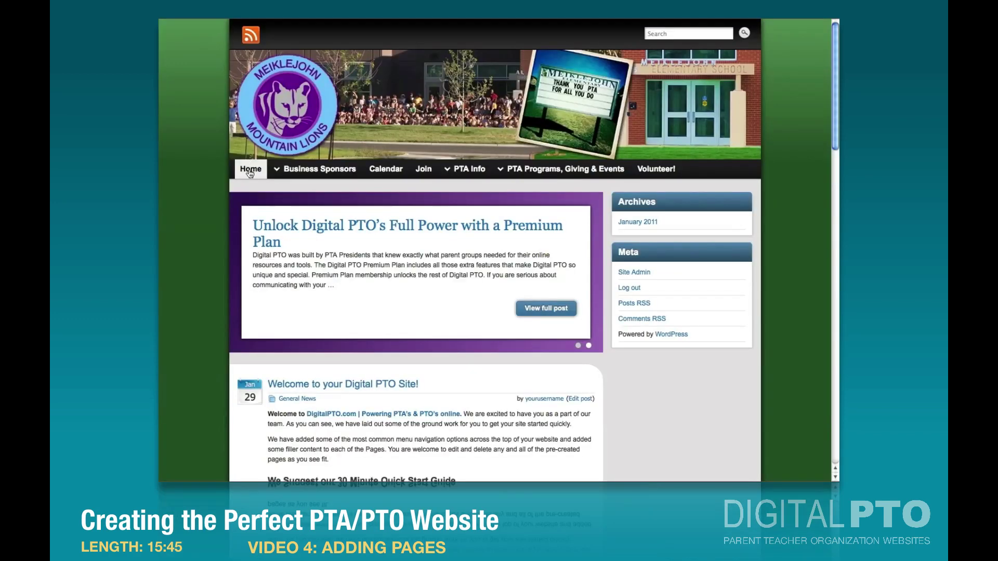
Reload the live site's home page to check the navigation menu, and view the Join and Volunteer! pages and their forms
left_click(249, 172)
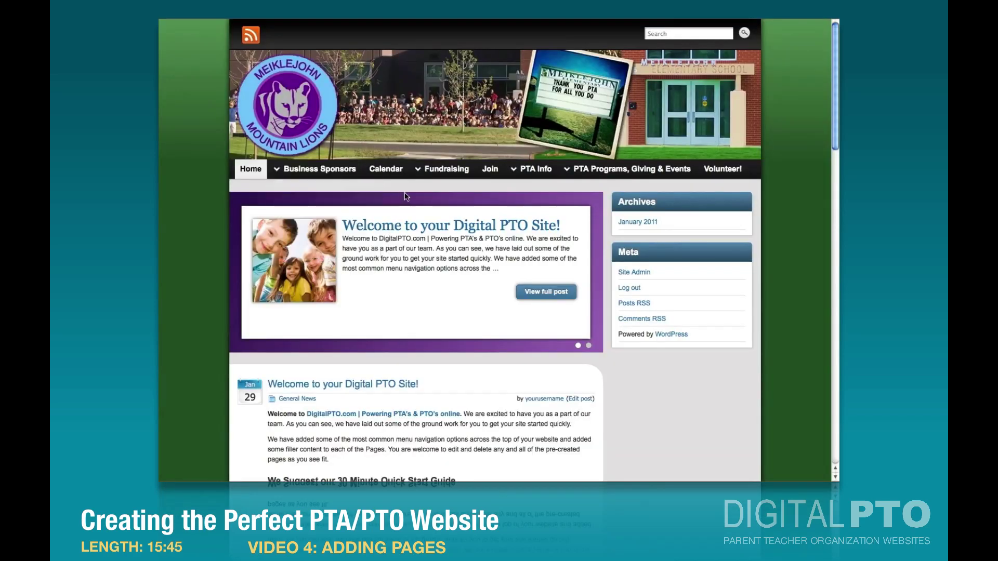
left_click(493, 171)
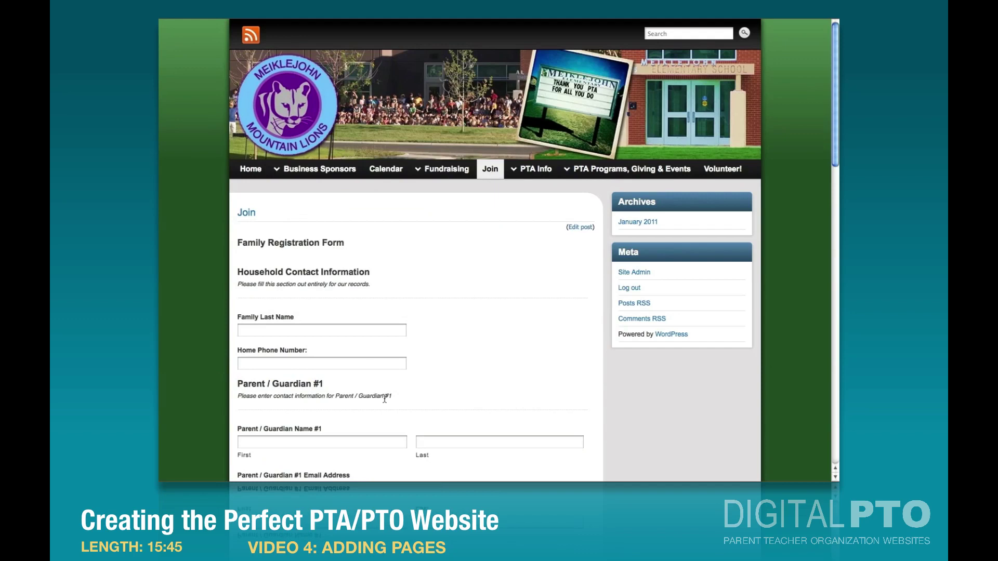
left_click(714, 172)
scroll(411, 326, "down", 1)
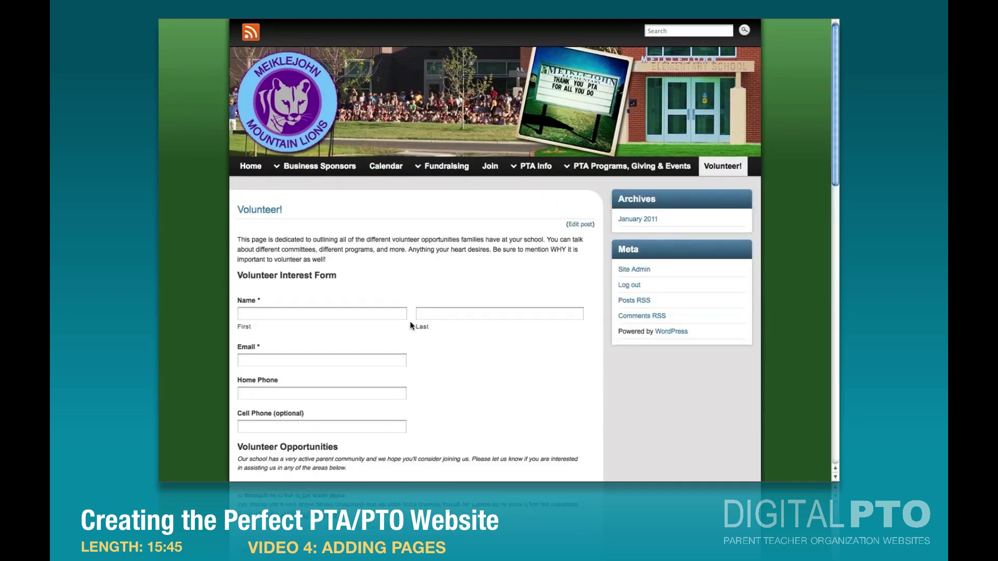
scroll(410, 326, "down", 10)
scroll(410, 326, "up", 10)
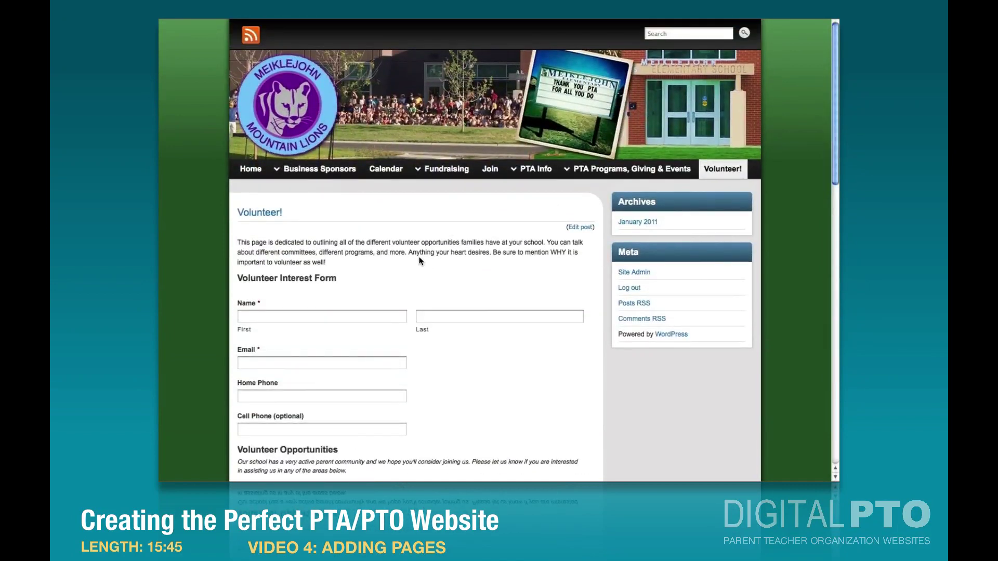